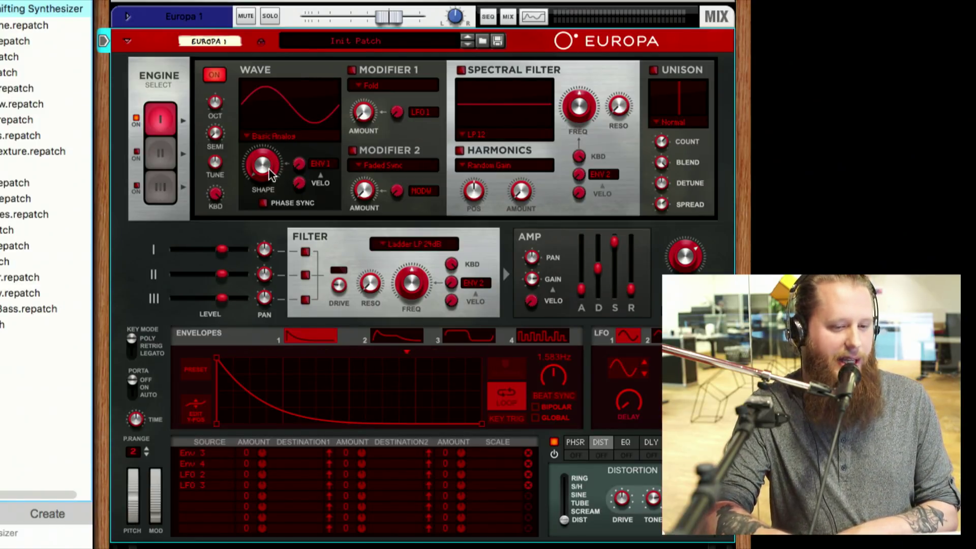
Step: Sweep engine 1's Shape through the Basic Analog wave and return it to 0 %
mouse_move(270, 171)
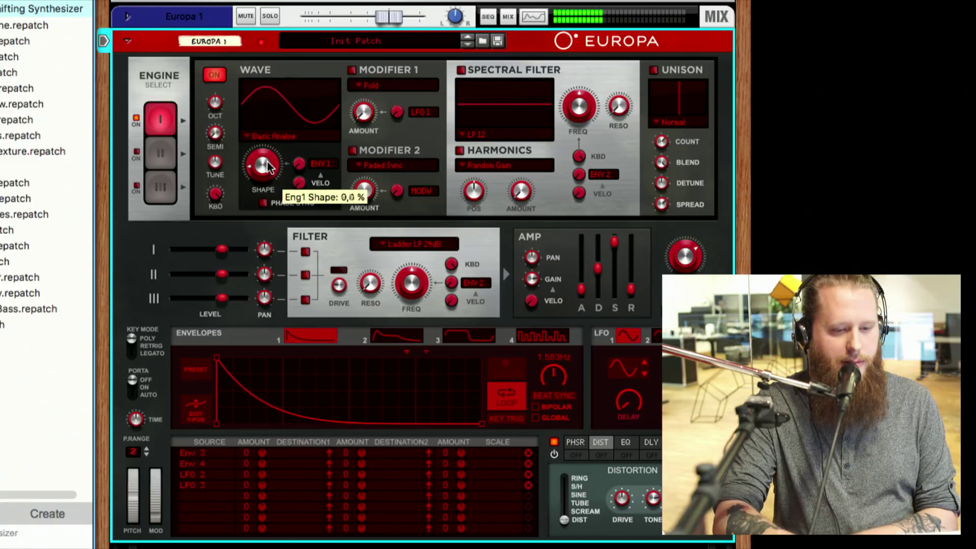
mouse_move(270, 170)
left_mouse_down()
mouse_move(257, 115)
mouse_move(262, 162)
left_mouse_up()
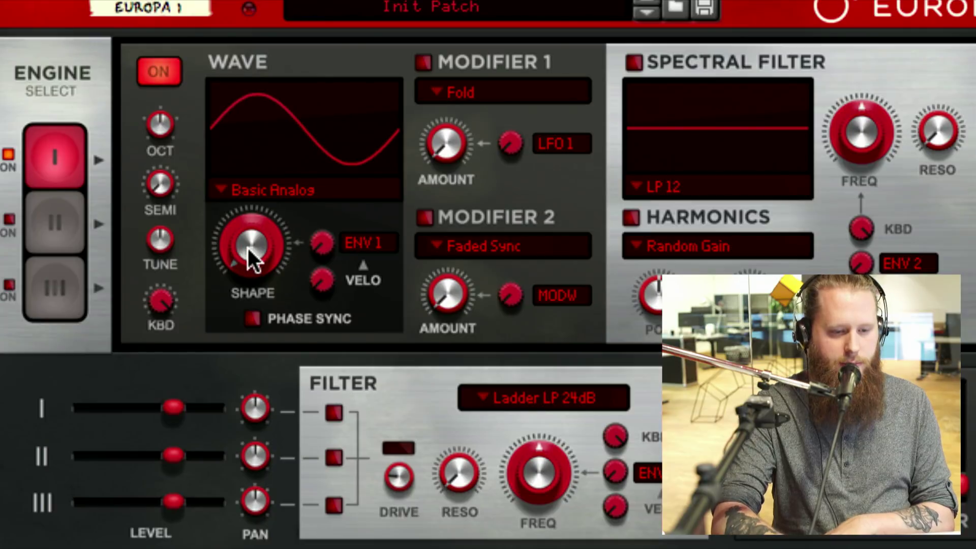
mouse_move(248, 248)
left_mouse_down()
mouse_move(232, 147)
mouse_move(261, 243)
left_mouse_up()
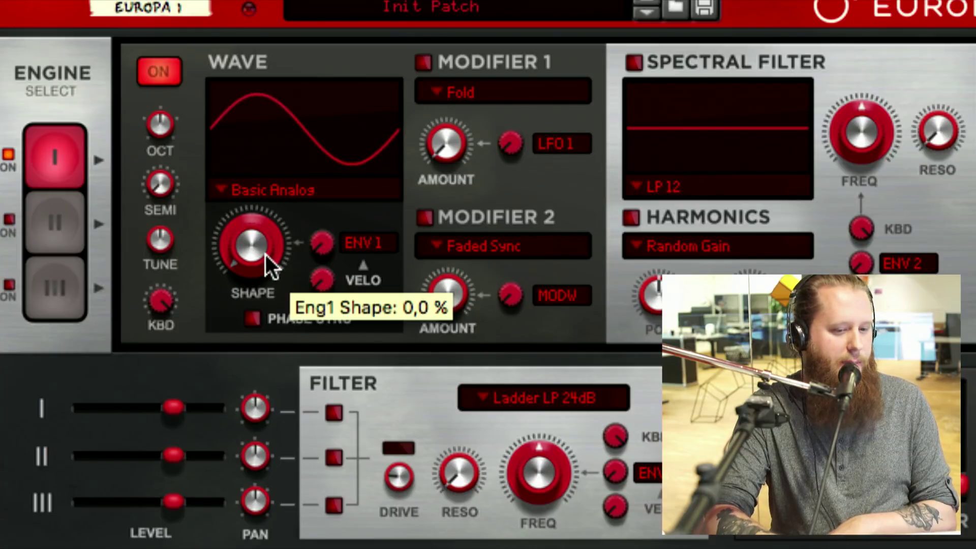
mouse_move(264, 251)
left_mouse_down()
mouse_move(235, 143)
mouse_move(251, 252)
left_mouse_up()
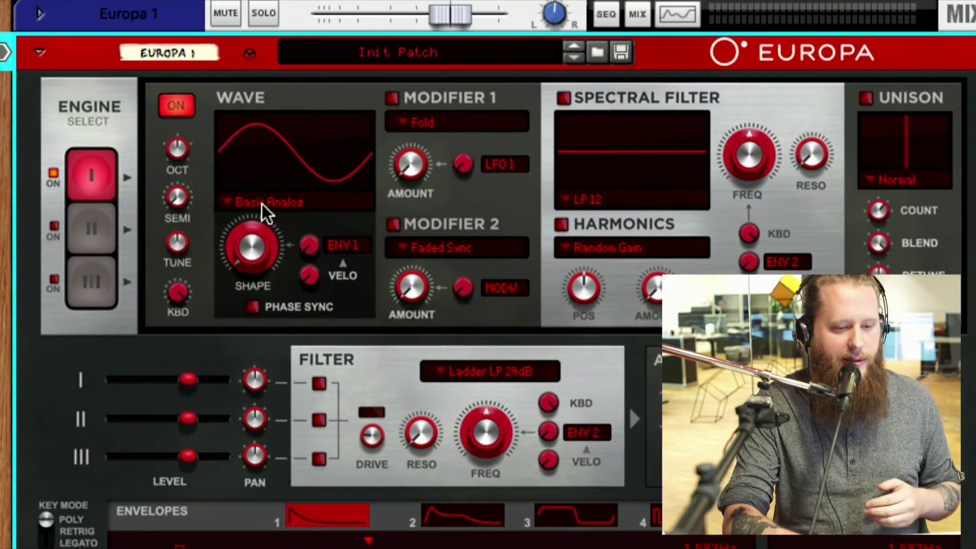
Step: Change engine 1's wave to Game and sweep its Shape, ending at 0 %
left_click(261, 204)
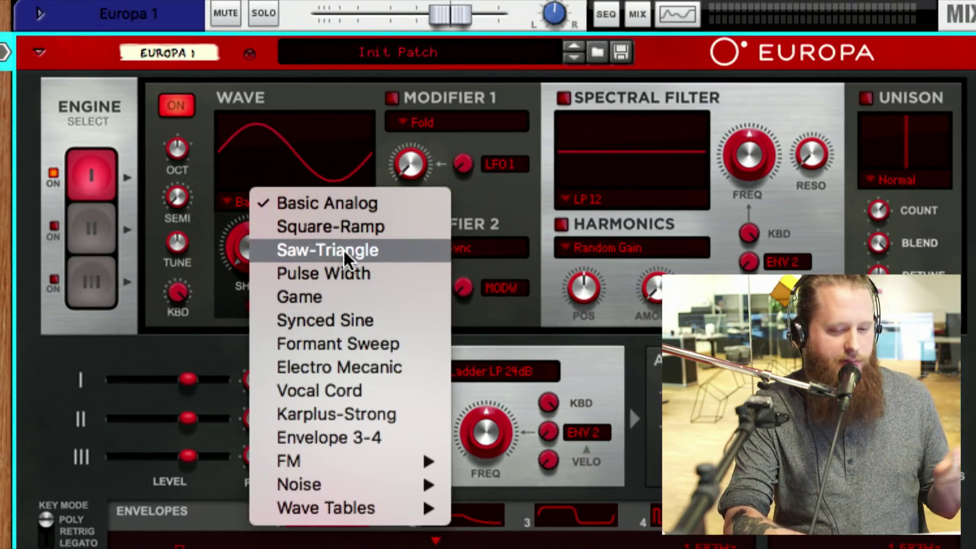
left_click(360, 295)
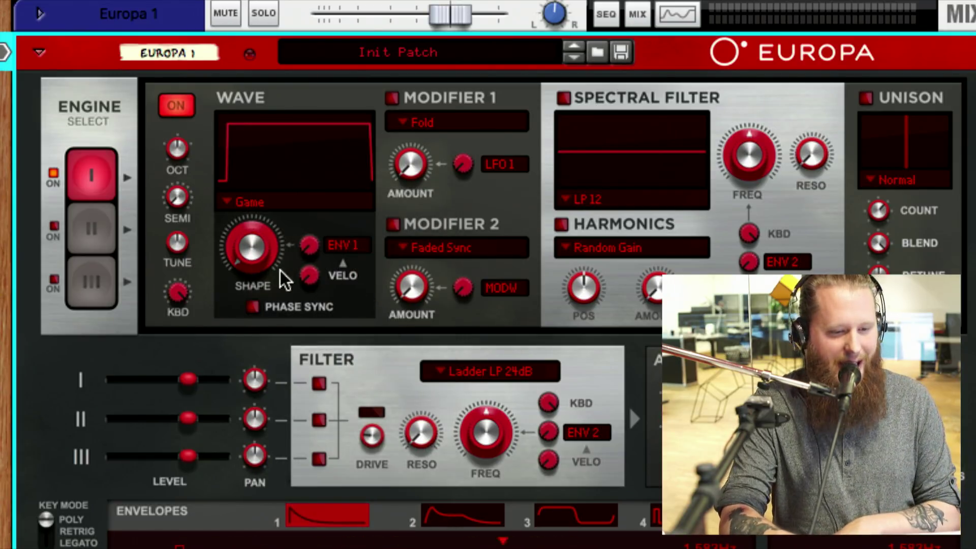
mouse_move(259, 249)
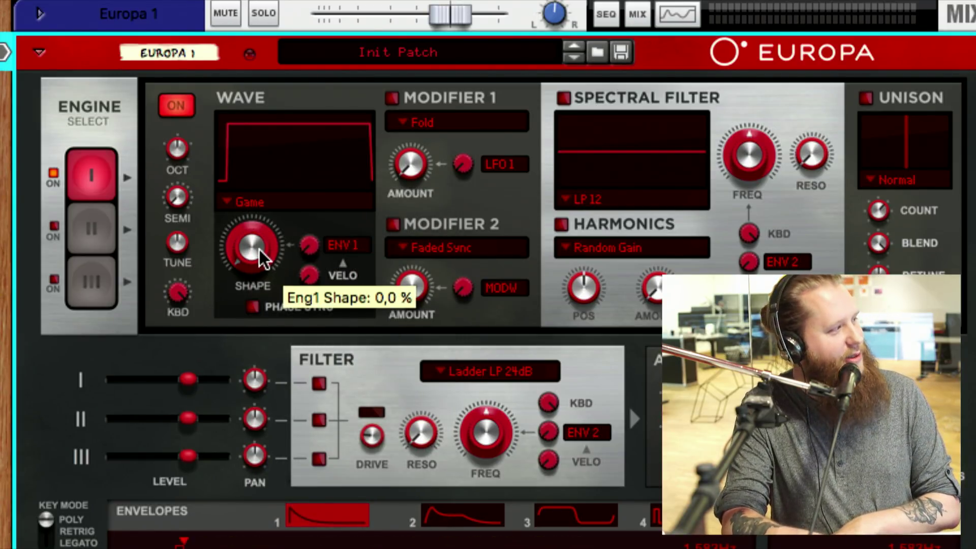
mouse_move(260, 253)
left_mouse_down()
mouse_move(237, 160)
mouse_move(260, 252)
mouse_move(238, 171)
mouse_move(258, 237)
left_mouse_up()
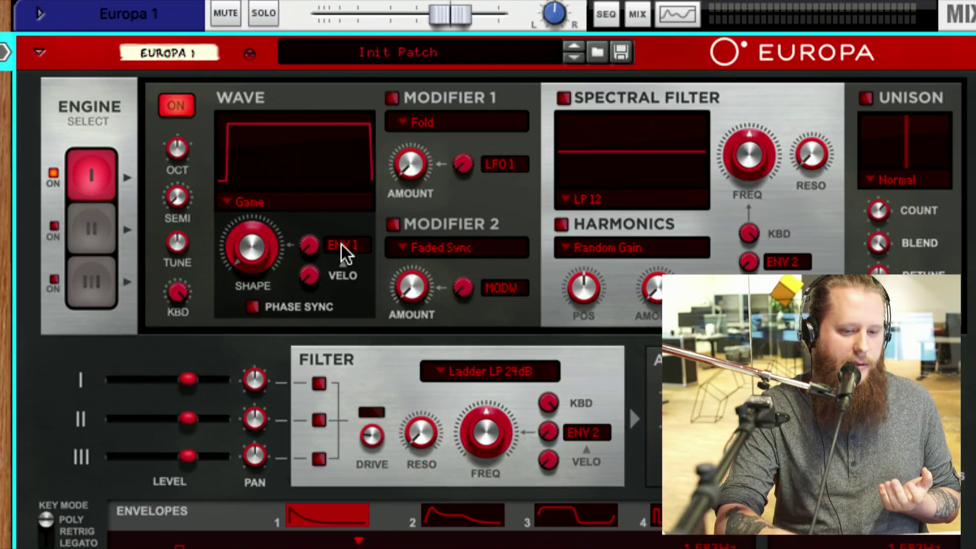
Step: Modulate engine 1's Shape from Envelope 1 with an amount of 79.7 %, and raise the base Shape setting
left_click(341, 245)
left_click(309, 219)
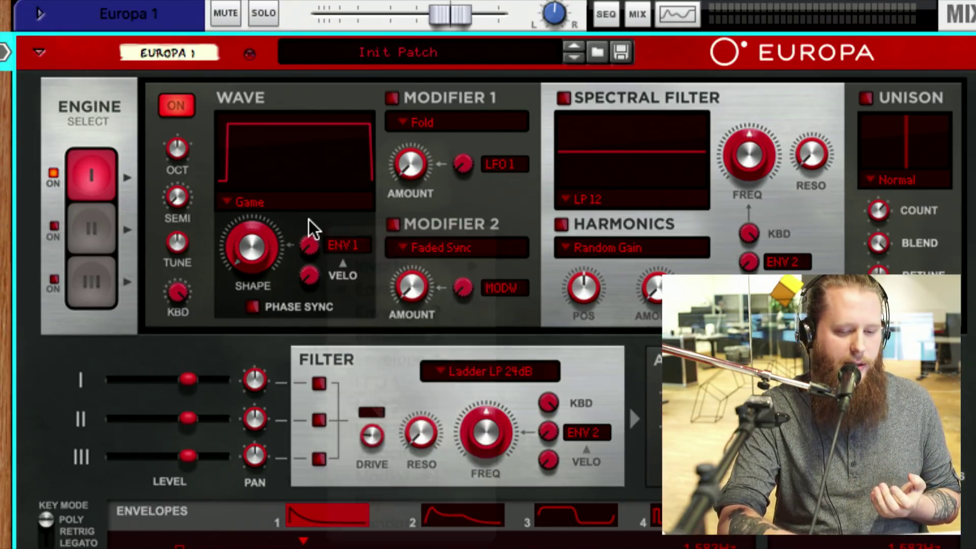
left_click_drag(310, 243, 309, 179)
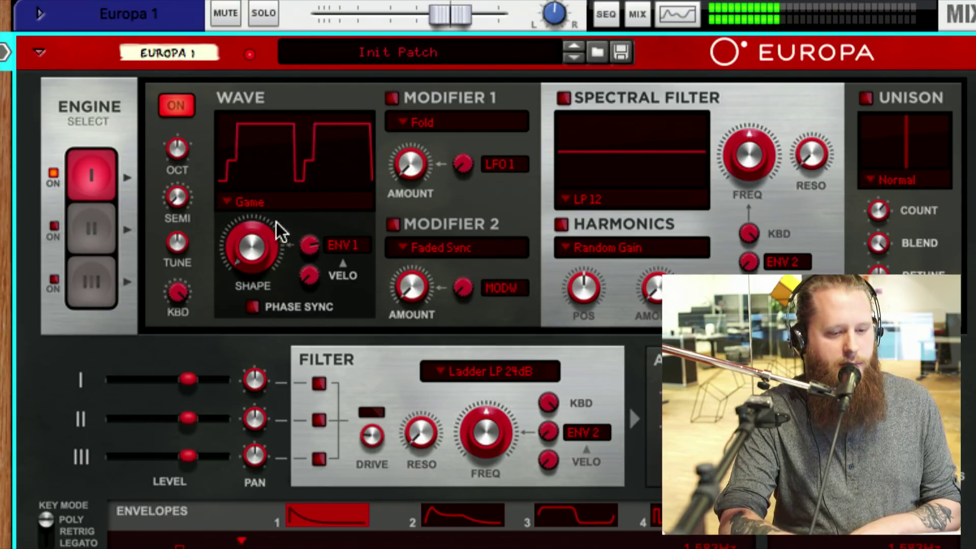
mouse_move(277, 221)
left_mouse_down()
mouse_move(269, 228)
mouse_move(269, 209)
left_mouse_up()
Step: Assign LFO 1 as engine 1's Shape modulation source, with the modulation amount at 0 % and Shape at 56.2 %
left_click(340, 244)
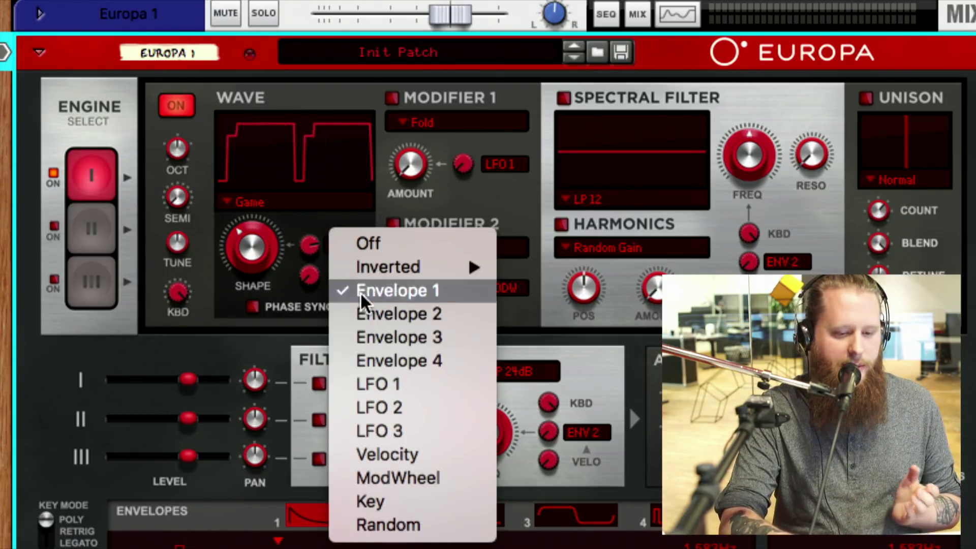
left_click(381, 385)
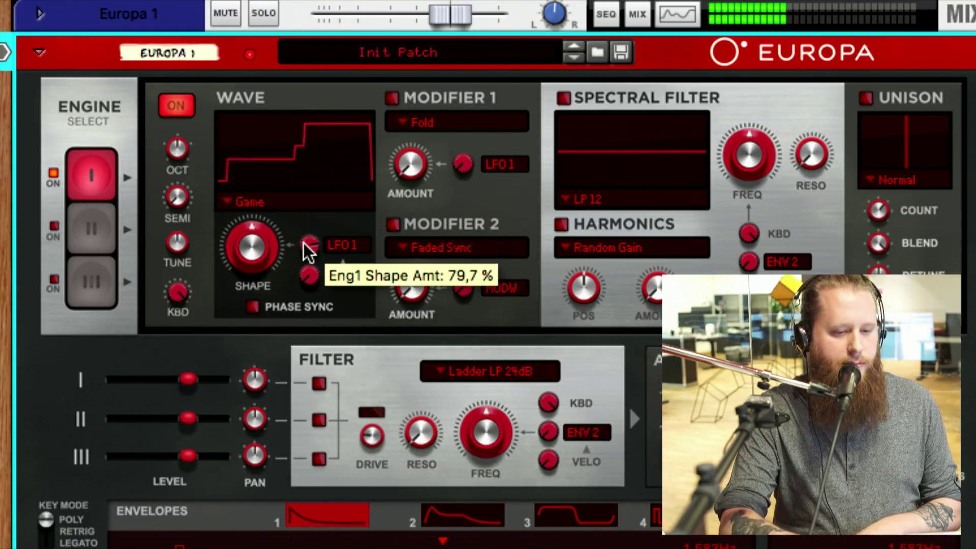
left_click_drag(304, 243, 306, 341)
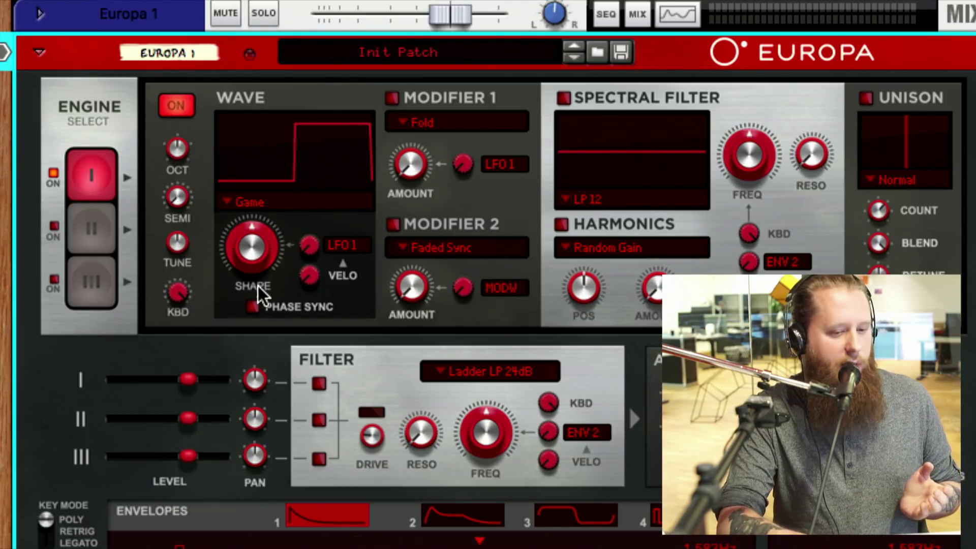
left_click_drag(258, 266, 257, 261)
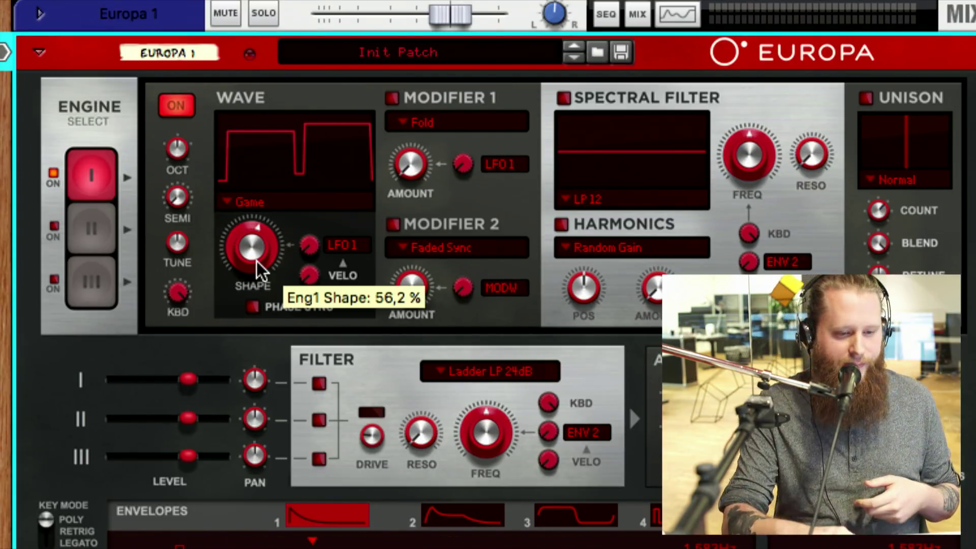
Step: Change engine 1's wave to Karplus-Strong and lower its Shape to 40.6 %
left_click(273, 209)
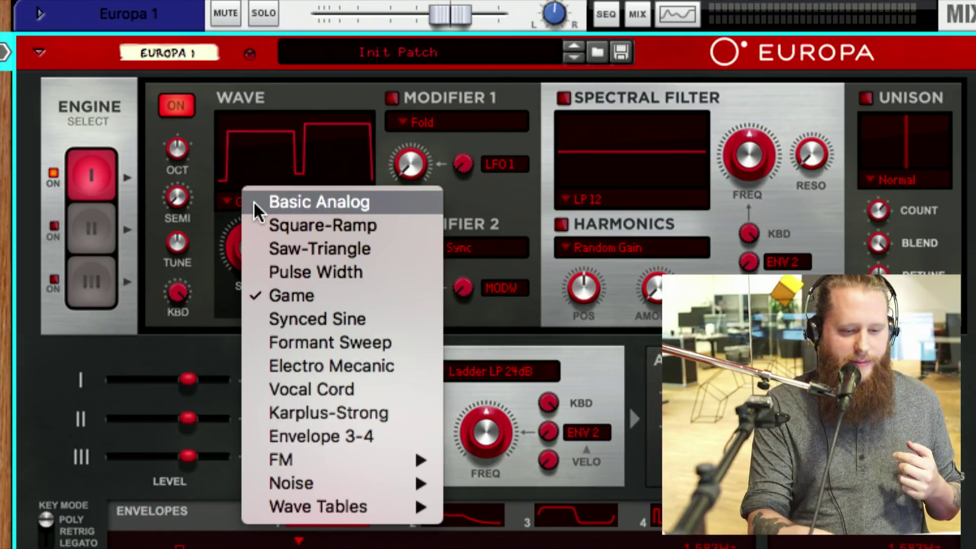
left_click(309, 399)
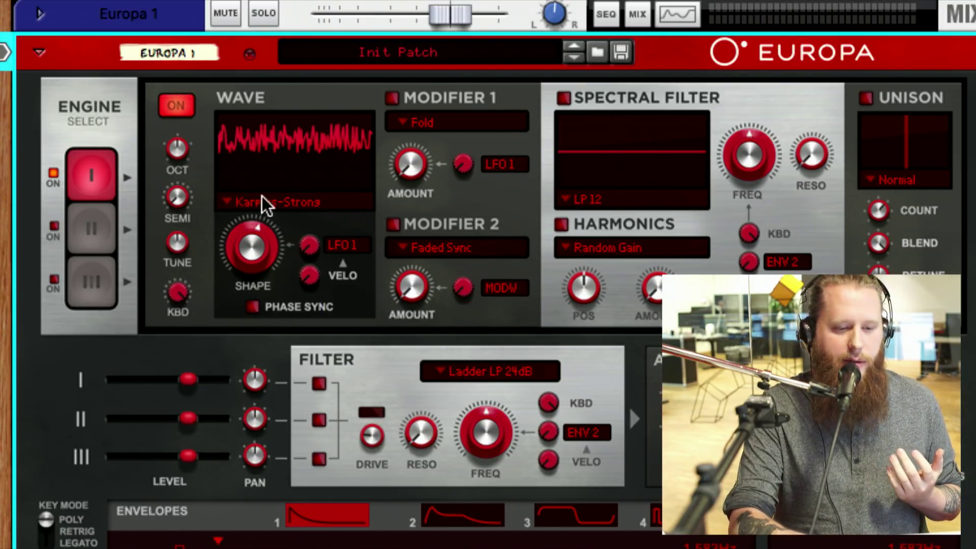
mouse_move(260, 251)
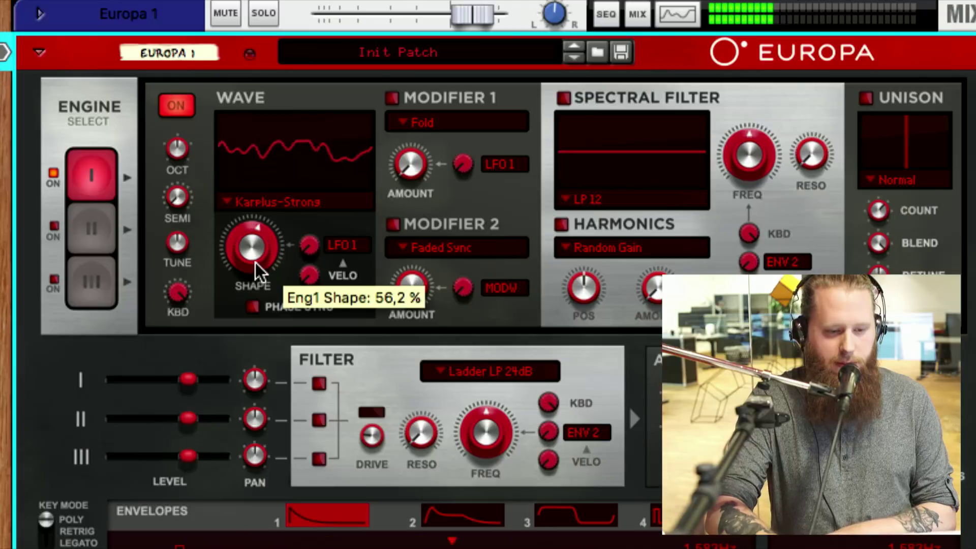
mouse_move(255, 263)
left_mouse_down()
mouse_move(251, 233)
mouse_move(264, 302)
mouse_move(259, 276)
left_mouse_up()
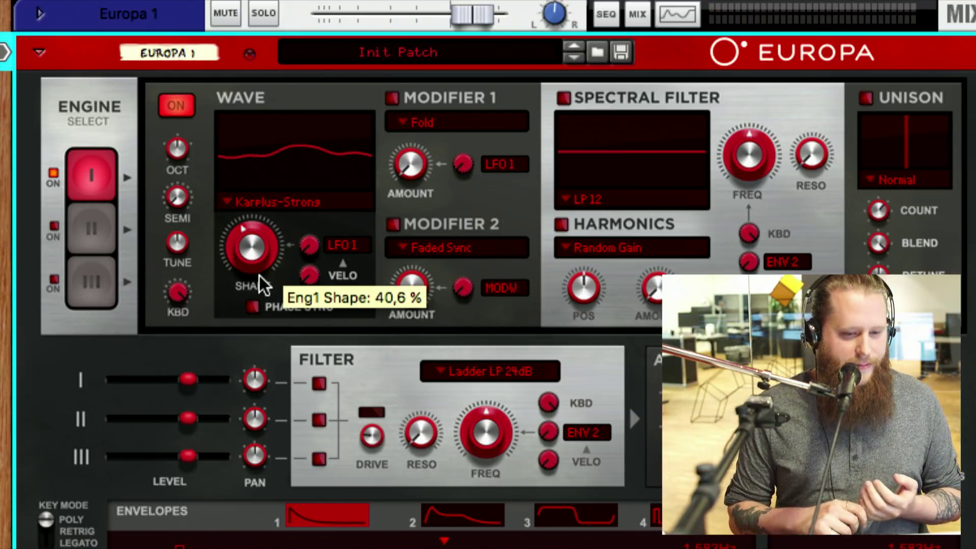
Step: Change engine 1's wave to FM FB Noise, reset its Shape to 0 % and raise it to 37.5 %
left_click(300, 201)
mouse_move(401, 478)
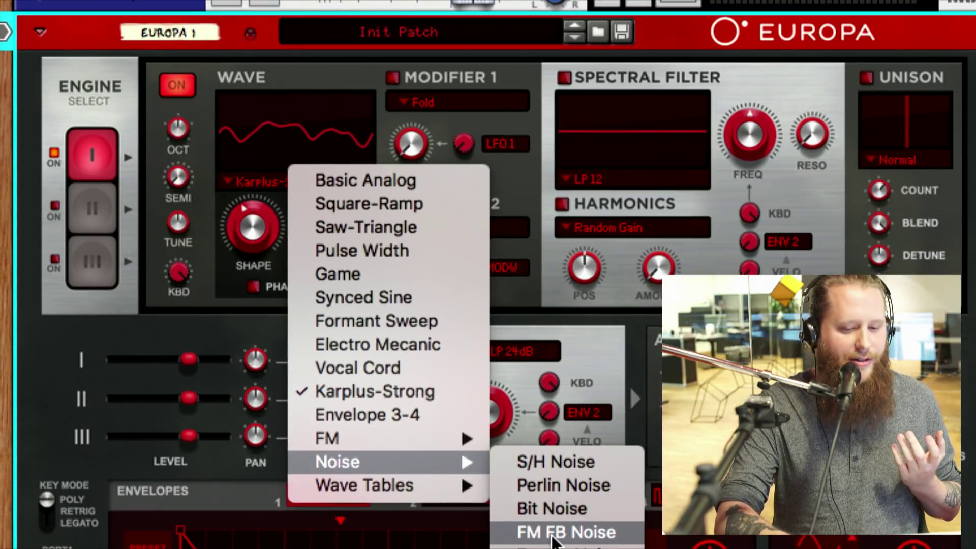
left_click(555, 532)
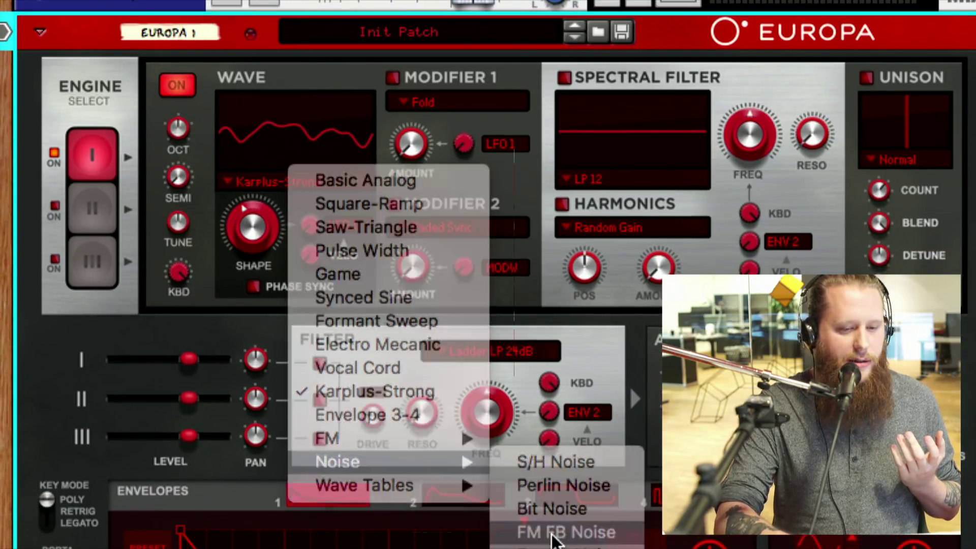
mouse_move(261, 250)
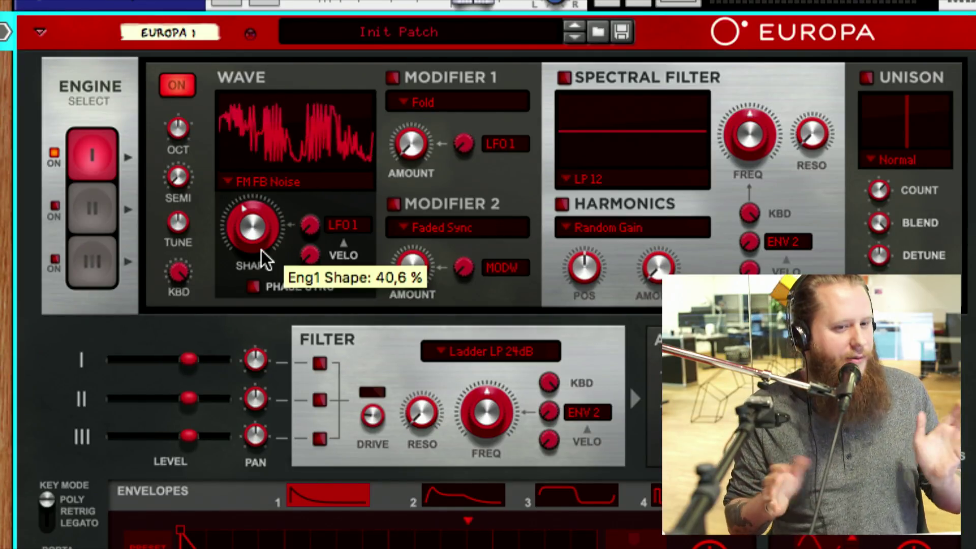
left_click(262, 256, "ctrl")
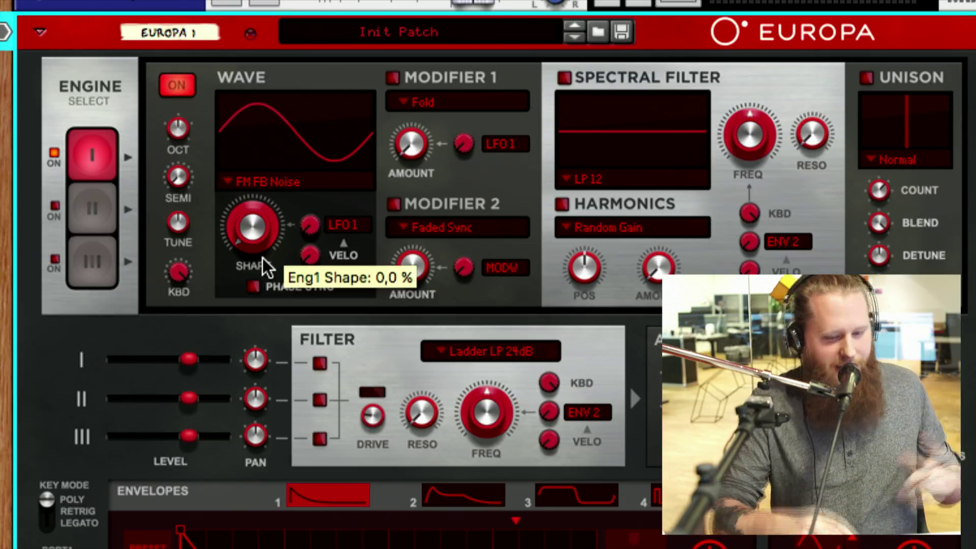
left_click_drag(256, 248, 262, 227)
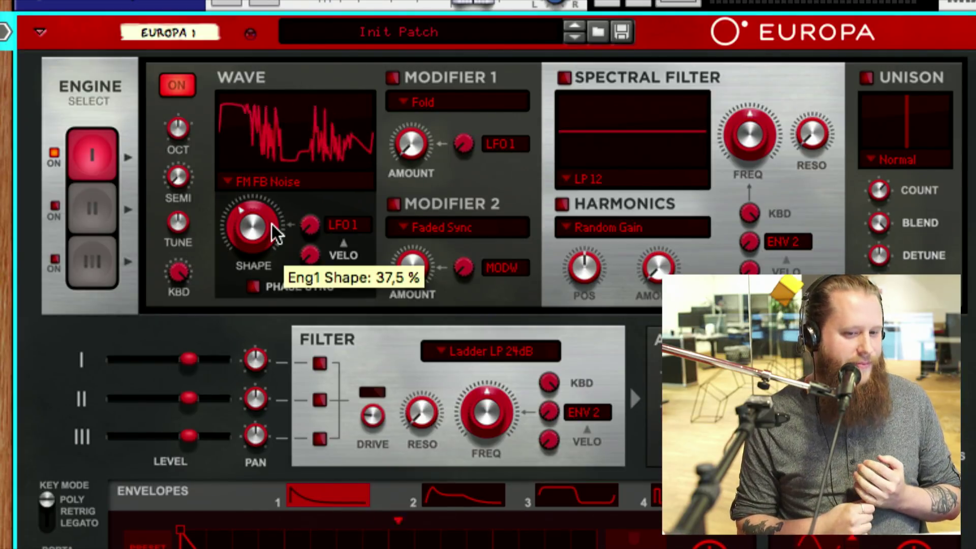
Step: Set engine 1's wave back to Basic Analog with Shape at 0 %
left_click(258, 181)
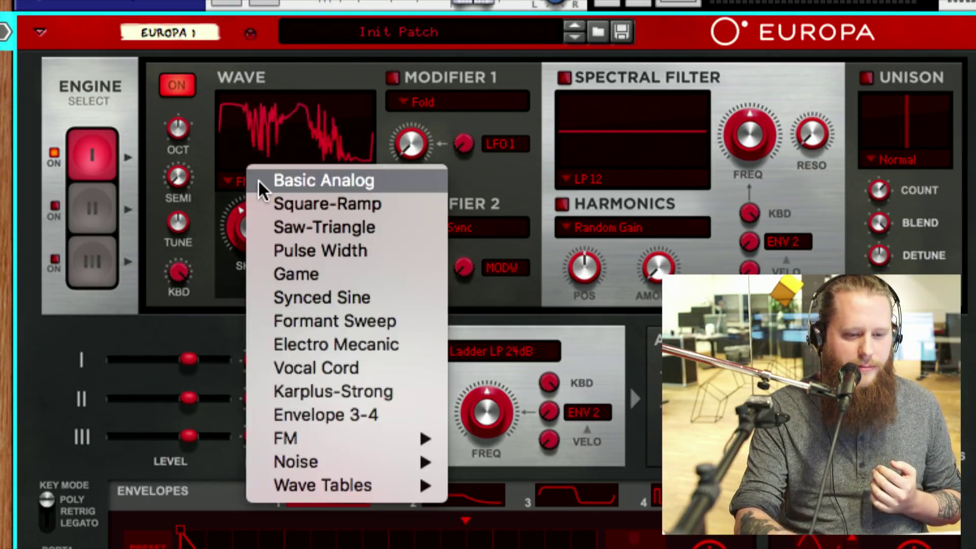
left_click(278, 181)
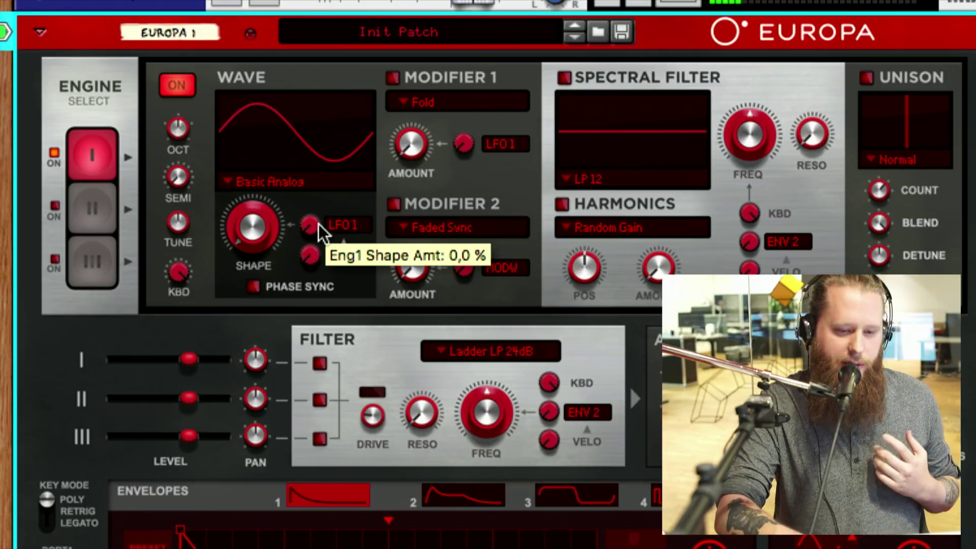
Step: Enable engine 1's Modifier 1 and try different Fold amounts on the sine wave
left_click(393, 77)
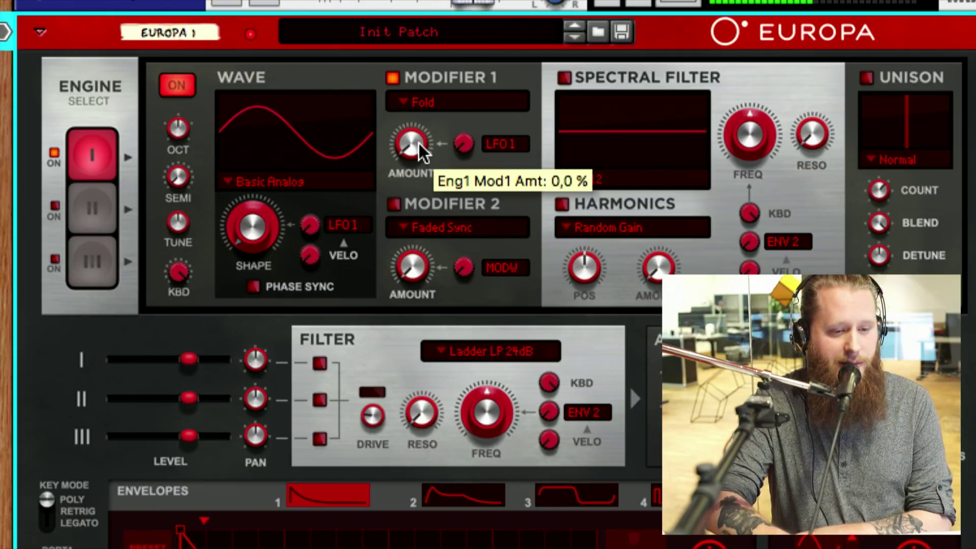
left_click_drag(419, 144, 422, 167)
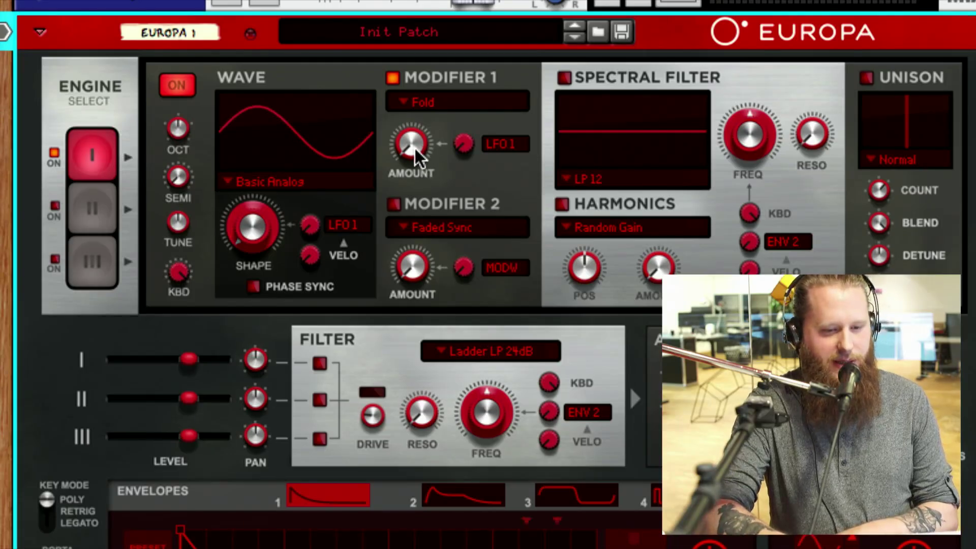
left_click_drag(415, 145, 413, 132)
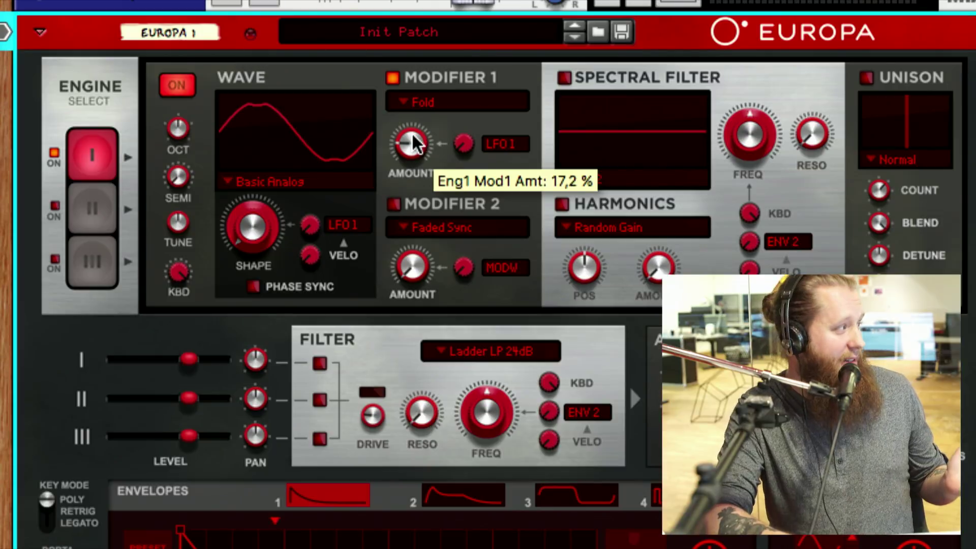
mouse_move(412, 134)
left_mouse_down()
mouse_move(413, 109)
mouse_move(411, 142)
left_mouse_up()
left_click(412, 102)
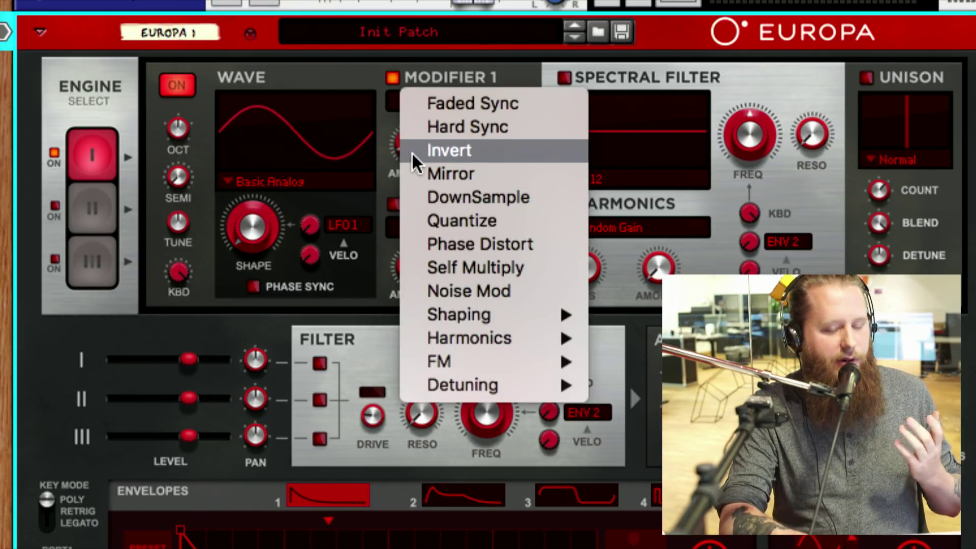
left_click(386, 155)
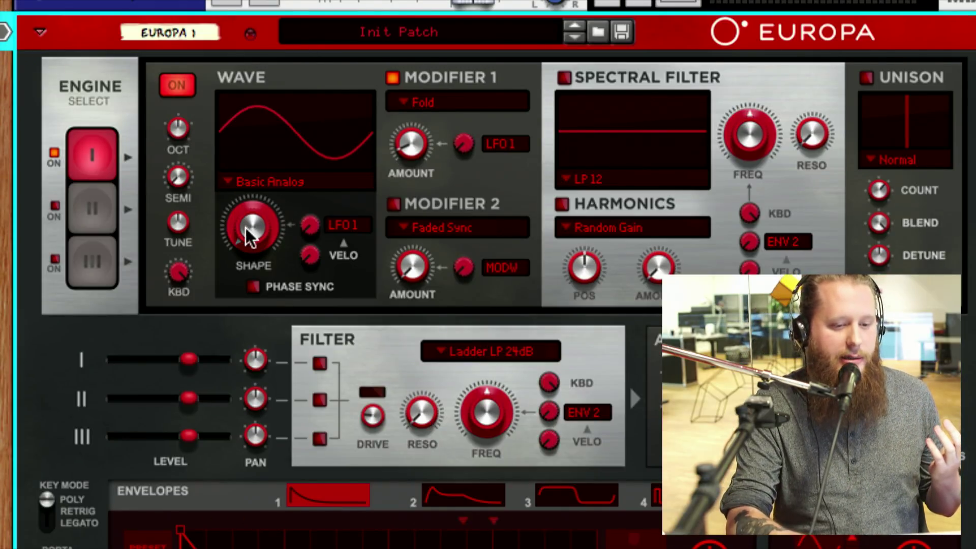
Step: Raise engine 1's Shape to 100 %, change Modifier 1 to Invert and sweep its amount, ending at 0 %
left_click_drag(246, 226, 245, 92)
left_click(415, 103)
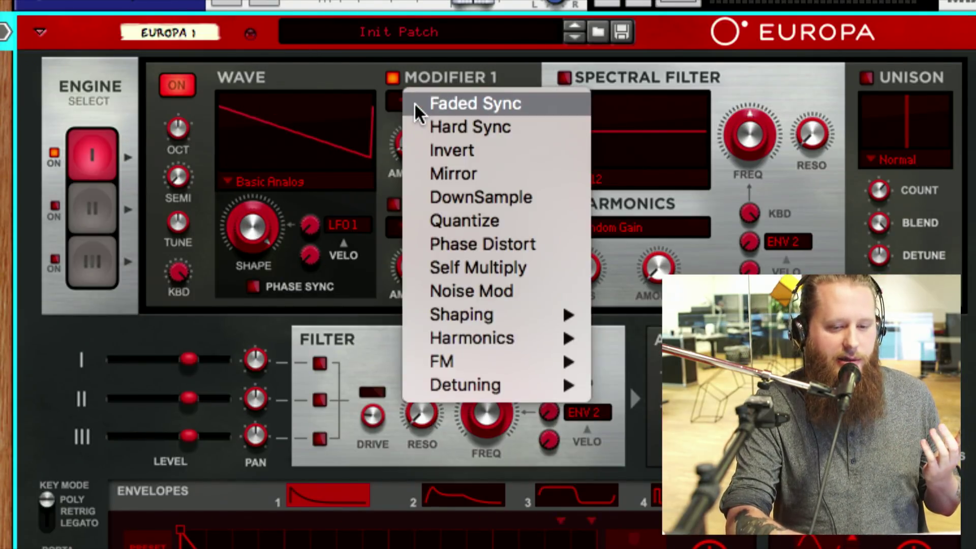
left_click(430, 149)
mouse_move(410, 152)
left_mouse_down()
mouse_move(383, 57)
mouse_move(409, 166)
left_mouse_up()
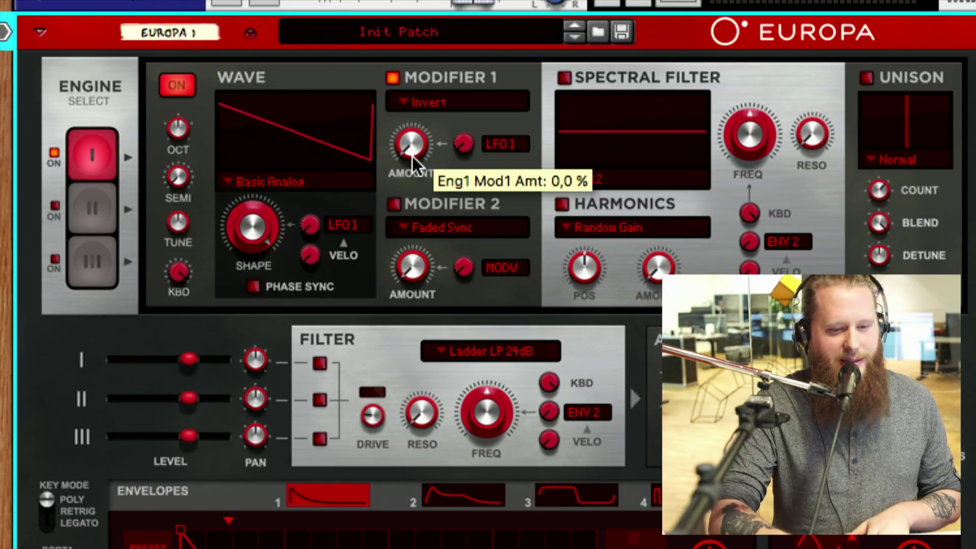
left_click_drag(407, 143, 417, 220)
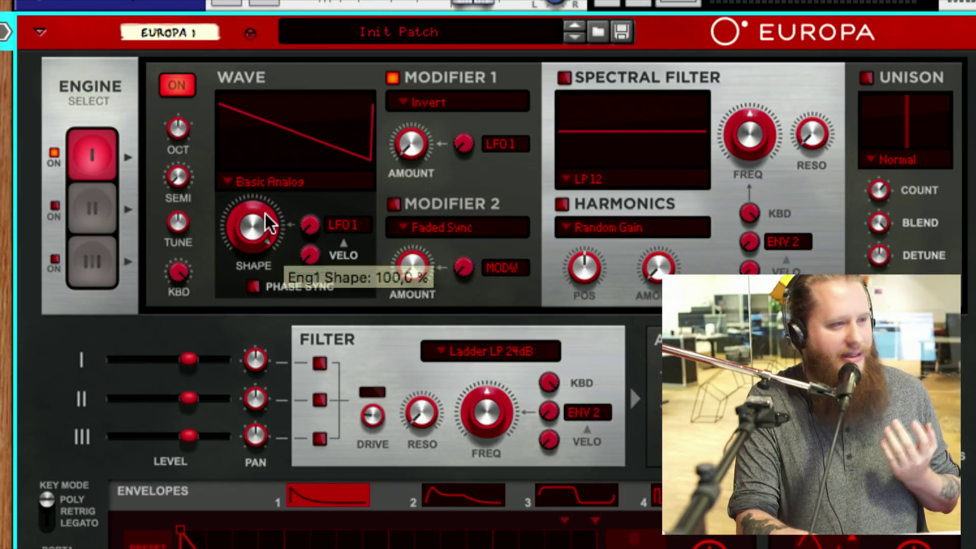
Step: Return engine 1's Shape to the sine wave at 0 % and browse the available Modifier 1 types
left_click_drag(265, 214, 285, 331)
left_click(417, 102)
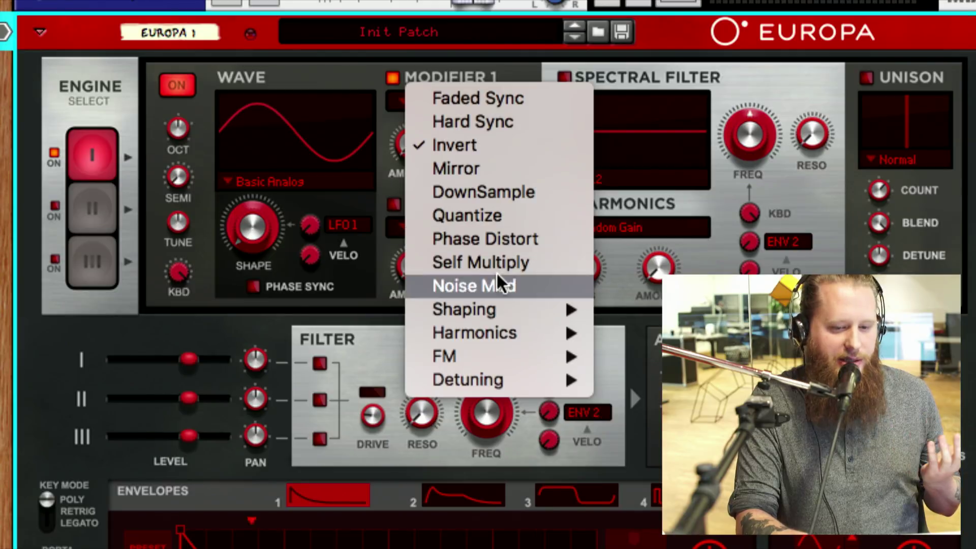
left_click(406, 146)
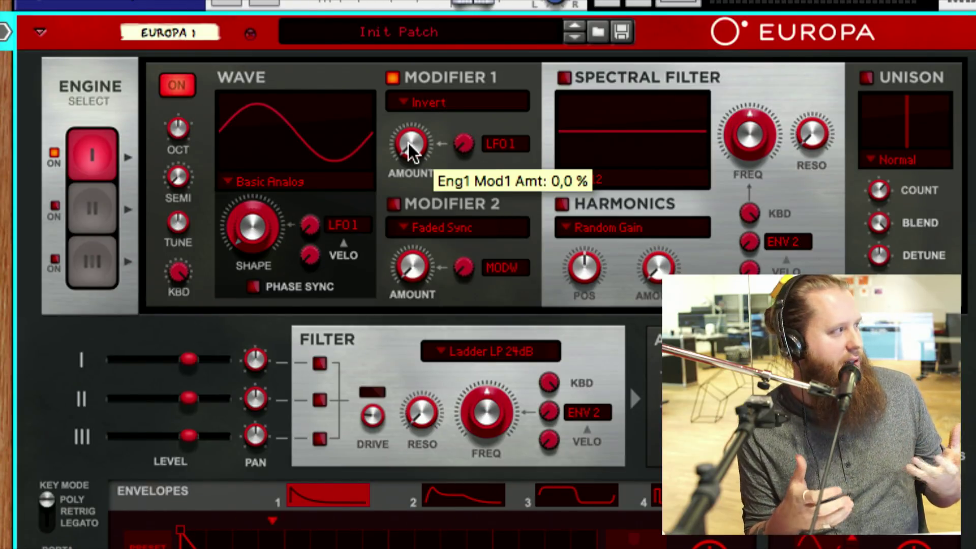
Step: Change engine 1's Modifier 1 to Faded Sync and sweep its amount, ending at 0 %
left_click(426, 102)
left_click(427, 100)
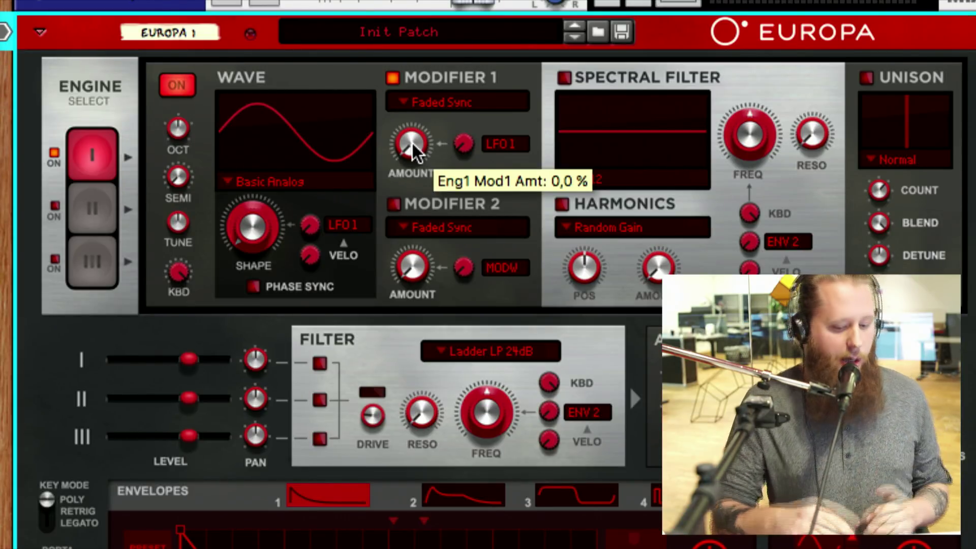
left_click_drag(407, 148, 410, 179)
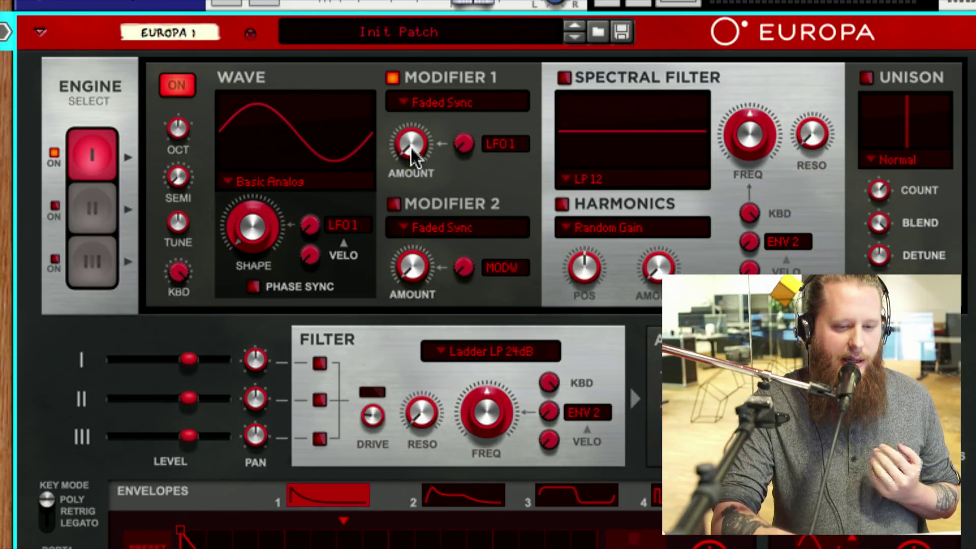
left_click_drag(409, 148, 410, 170)
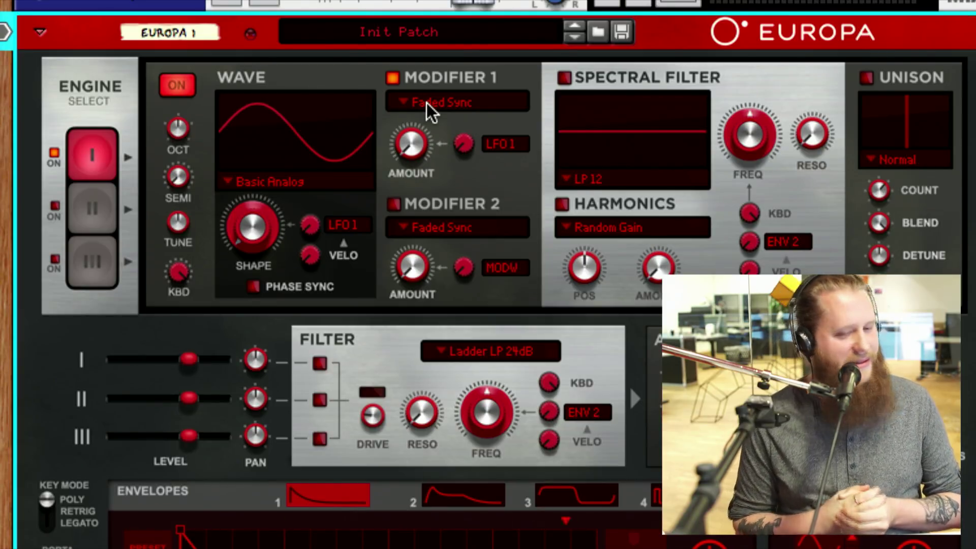
Step: Change engine 1's Modifier 1 to Noise Mod, try it with Shape raised towards square, and bring its amount back to minimum
left_click(426, 103)
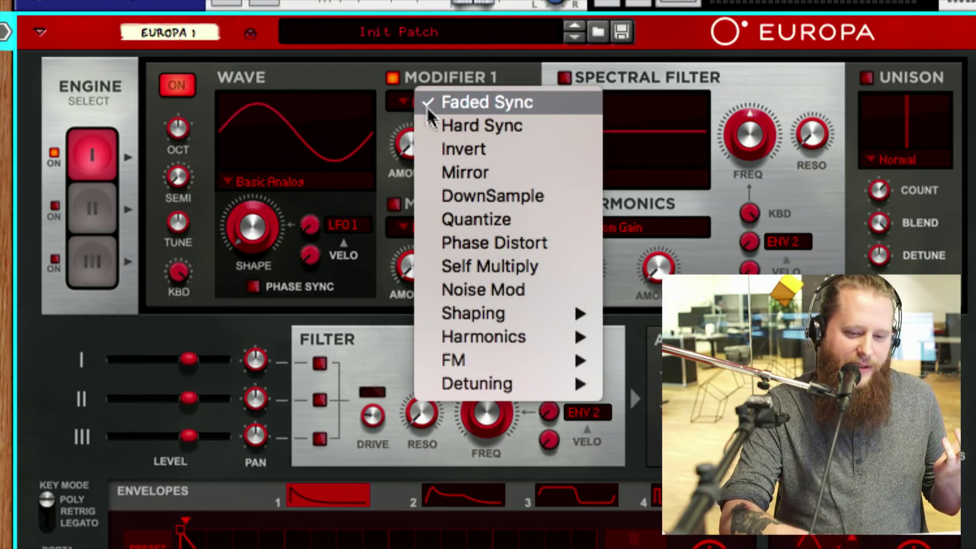
left_click(518, 290)
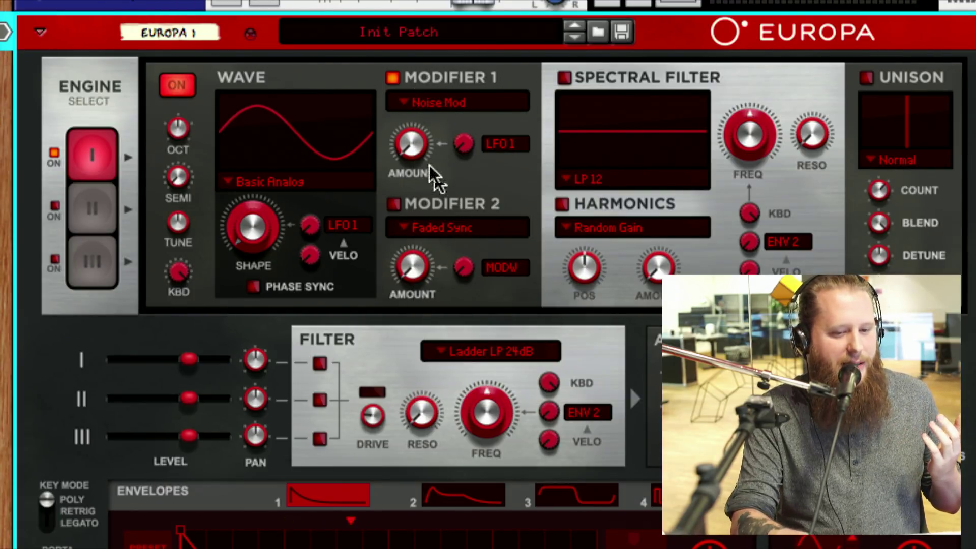
left_click_drag(419, 148, 419, 105)
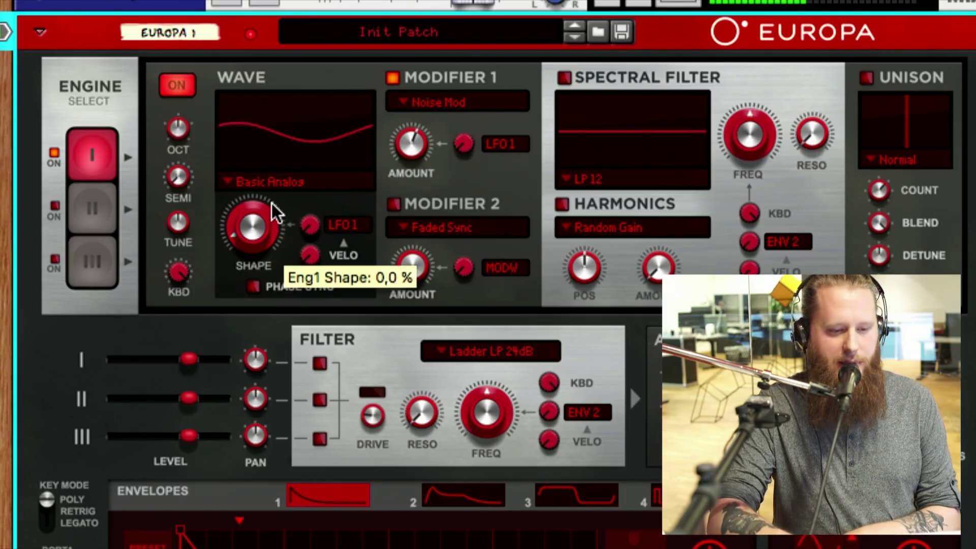
left_click_drag(272, 206, 265, 153)
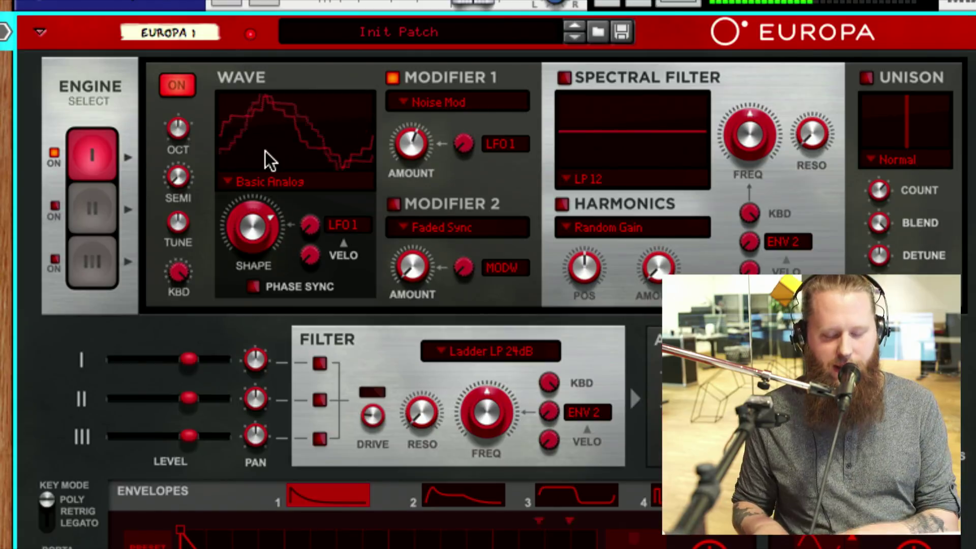
left_click_drag(411, 143, 431, 206)
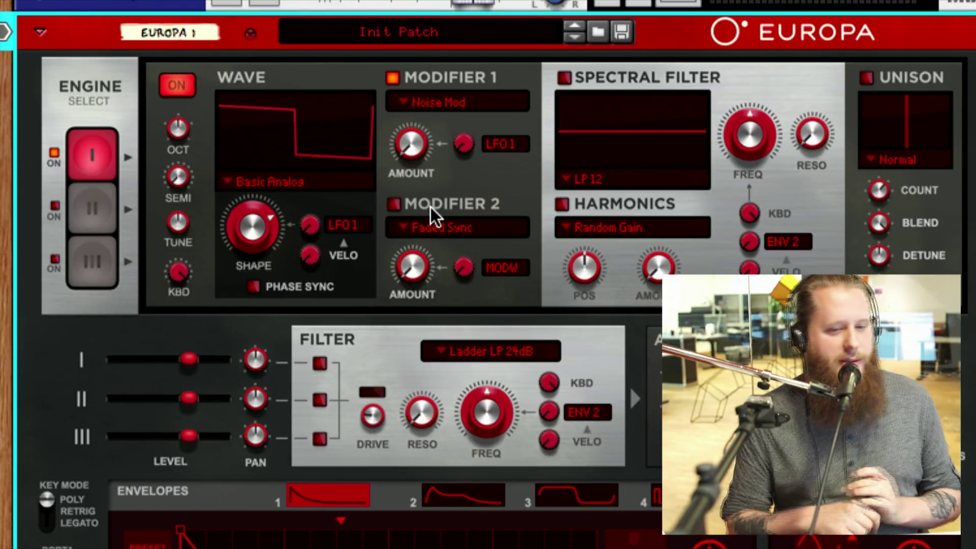
Step: Return engine 1's Shape to the sine wave and, with Modifier 1 enabled, raise the Noise Mod amount to slightly above halfway
left_click(393, 76)
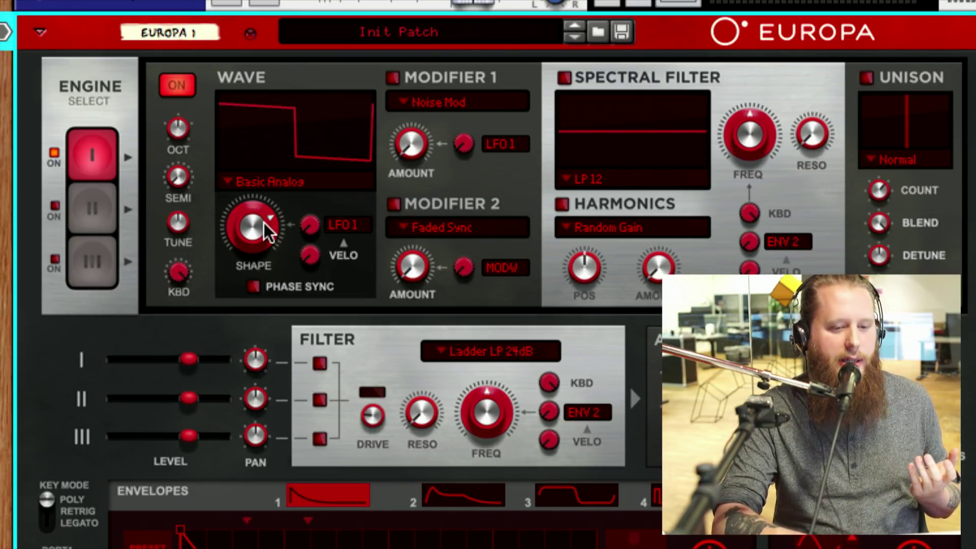
left_click_drag(268, 231, 280, 276)
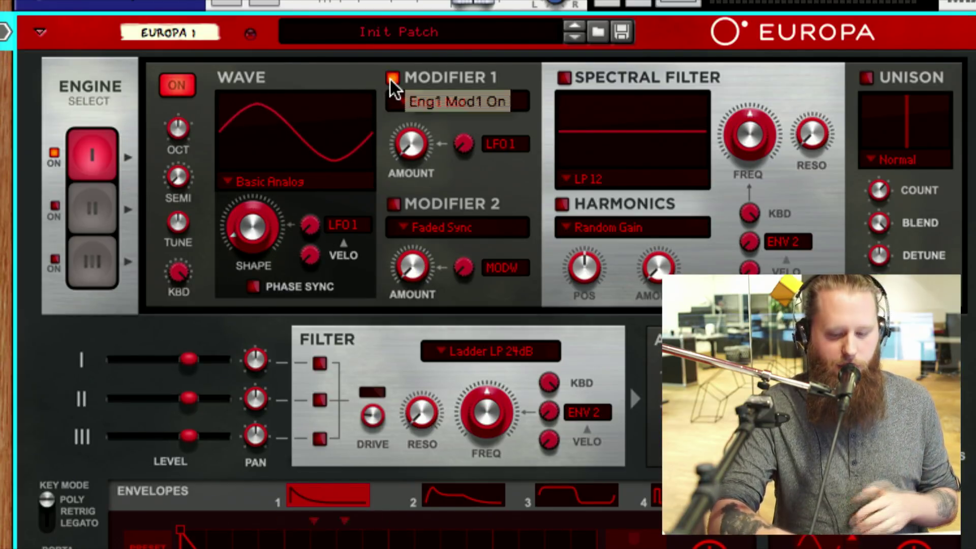
left_click_drag(411, 145, 415, 84)
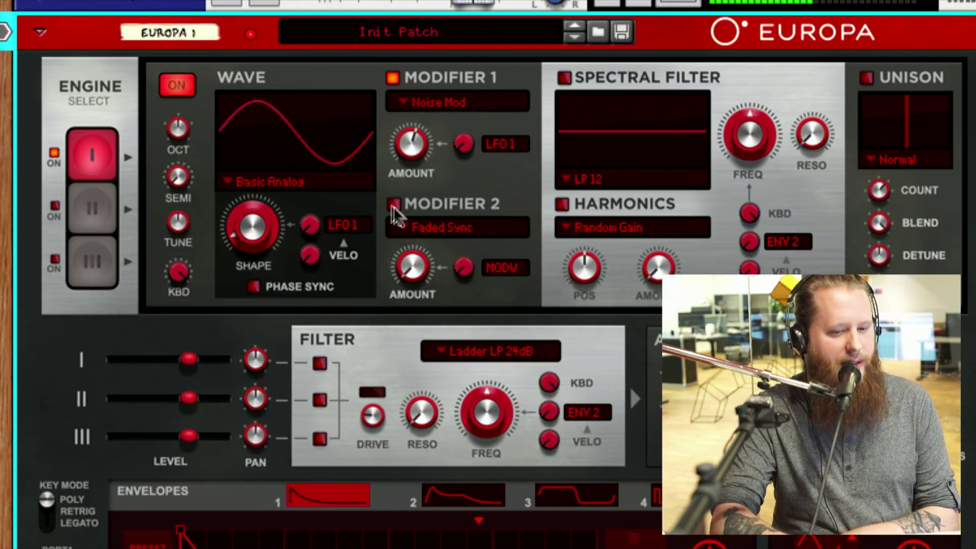
Step: Set engine 1's Modifier 2 to Fold, raise its amount to 68.8 % and enable the modifier
left_click(410, 227)
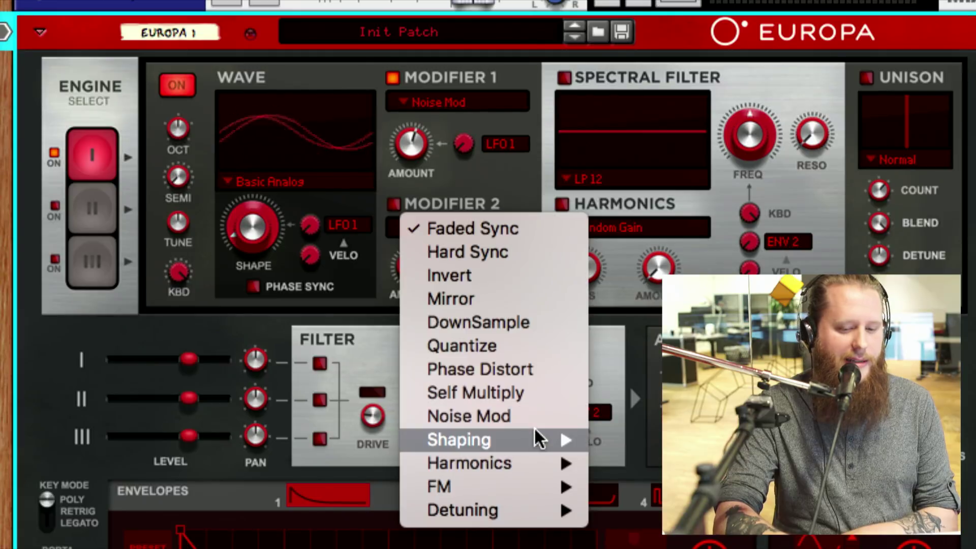
mouse_move(584, 432)
left_click(640, 462)
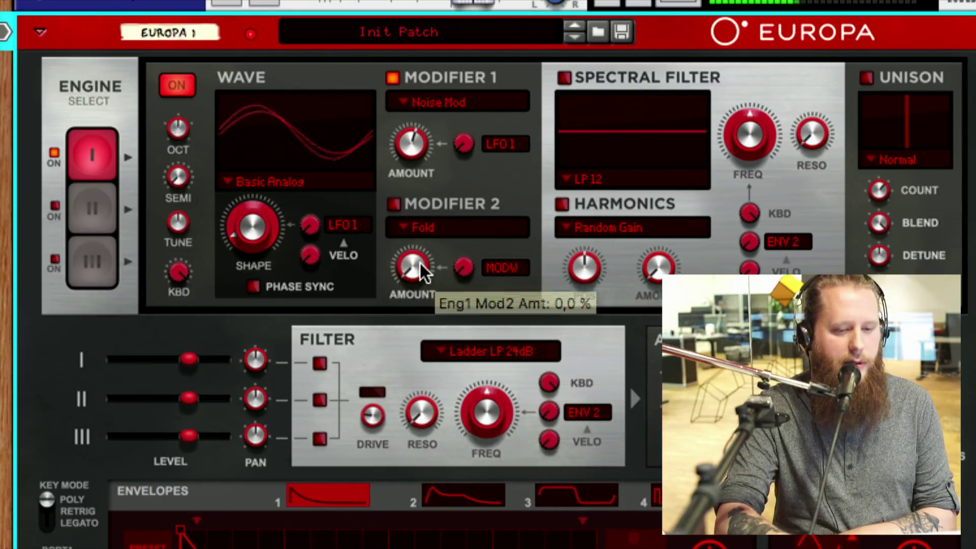
left_click_drag(420, 264, 415, 213)
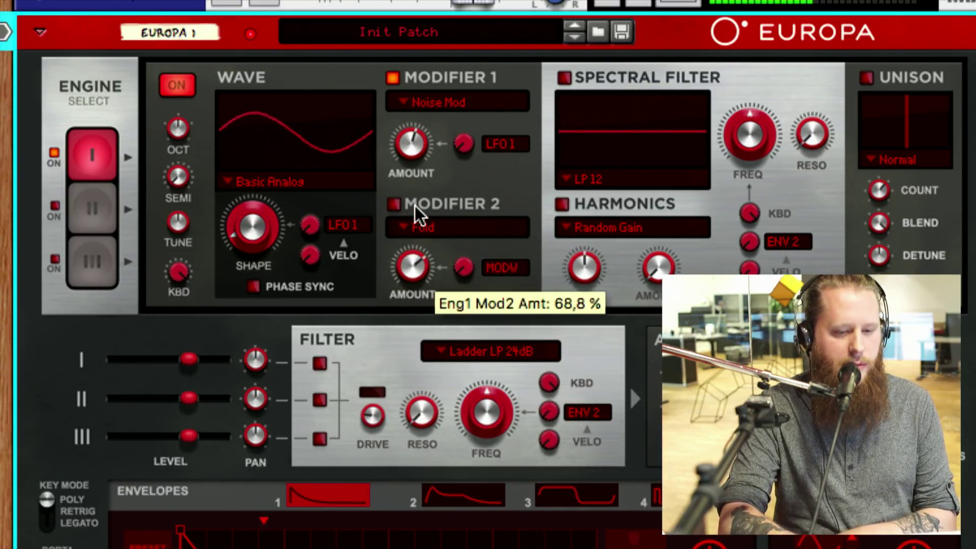
left_click(399, 202)
Step: Vary both modifier amounts, ending with Modifier 2 at 9.4 % and Modifier 1 at minimum, and switch both modifiers off
left_click_drag(419, 272, 422, 288)
left_click_drag(420, 138, 422, 154)
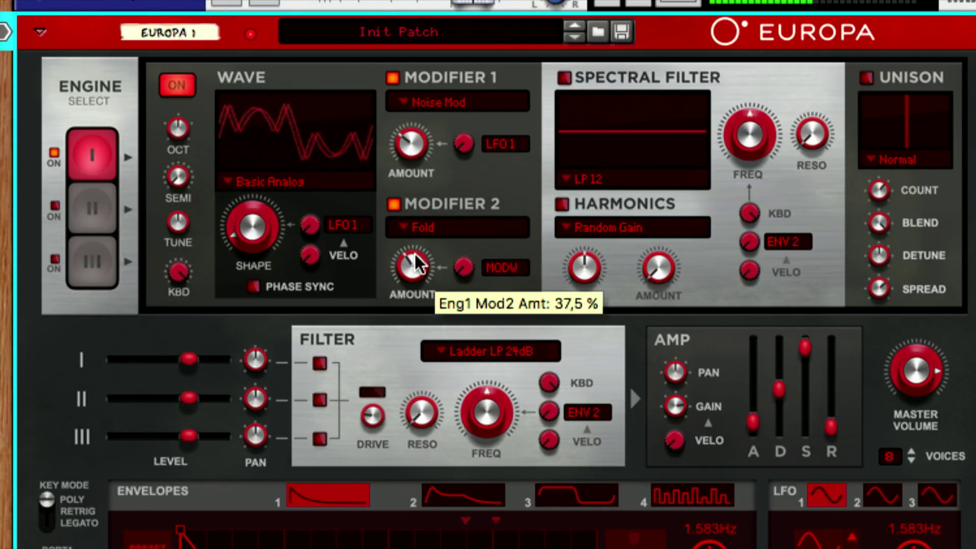
left_click_drag(415, 256, 421, 279)
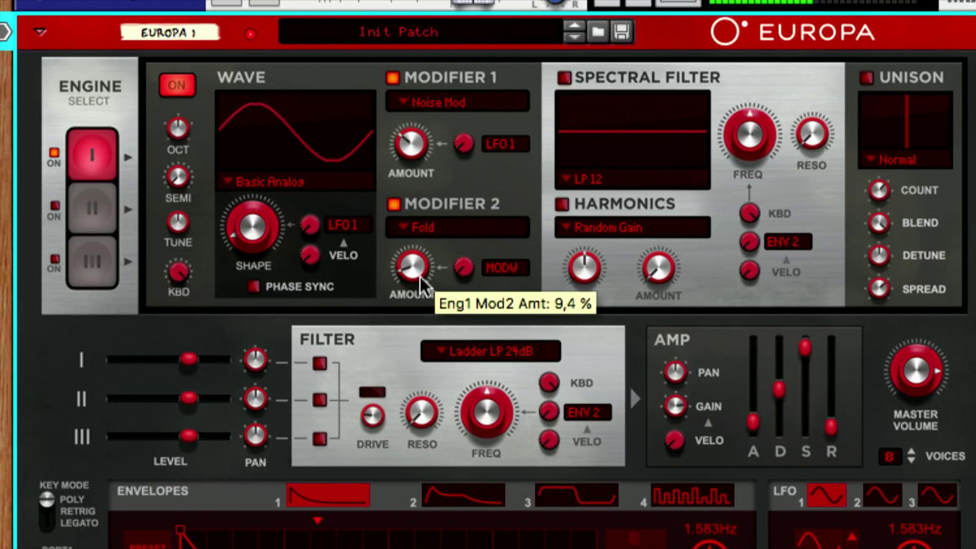
left_click_drag(410, 148, 410, 162)
left_click(394, 204)
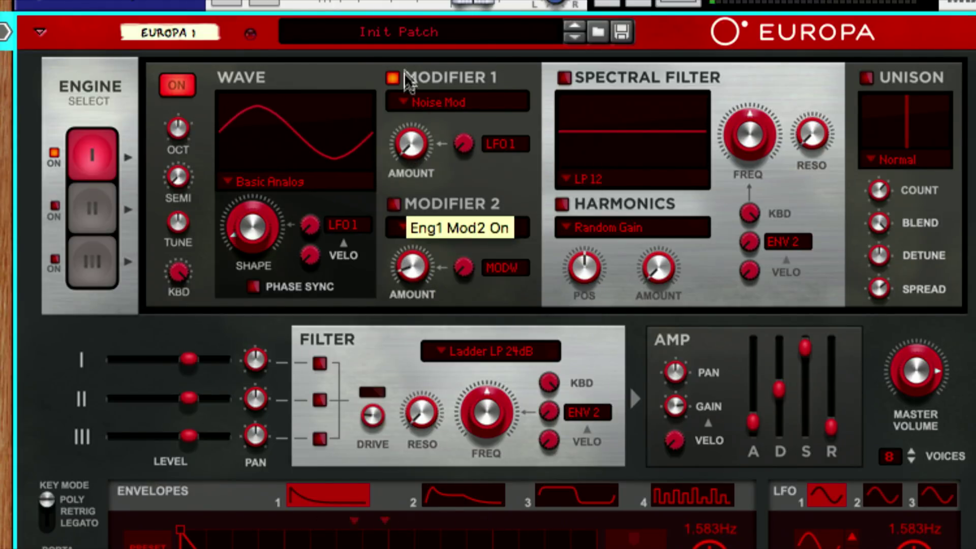
left_click(397, 77)
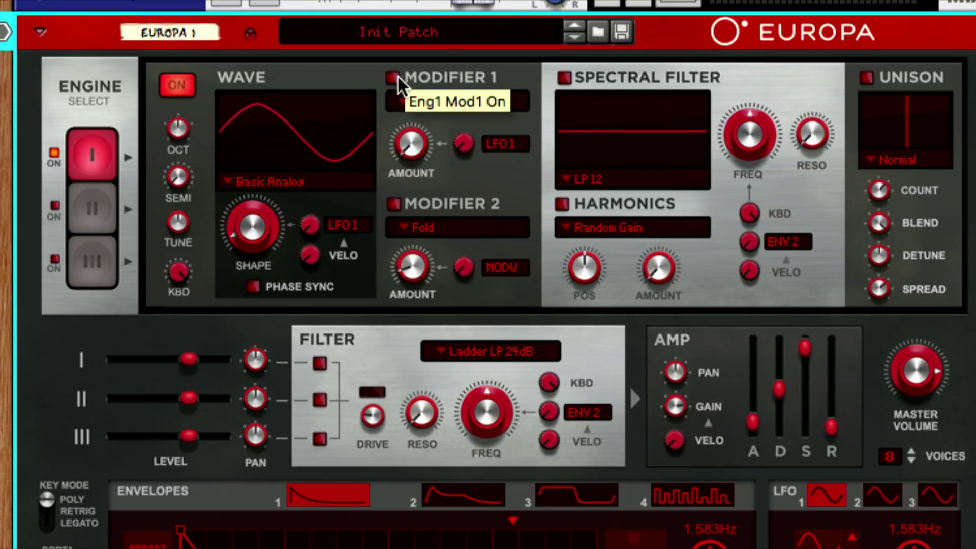
Step: Set engine 1's wave to the Shifter wave table and sweep its Shape, ending at 0 %
left_click(299, 183)
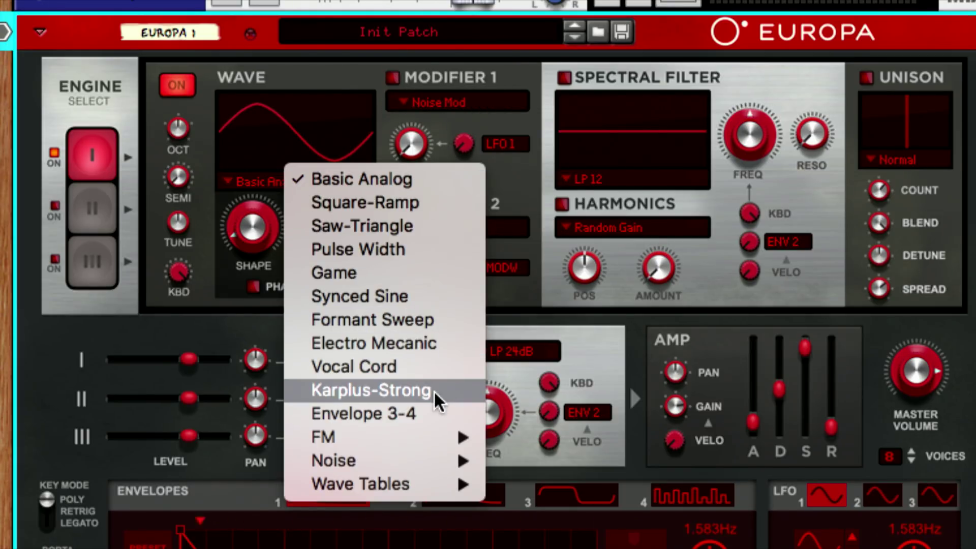
mouse_move(450, 487)
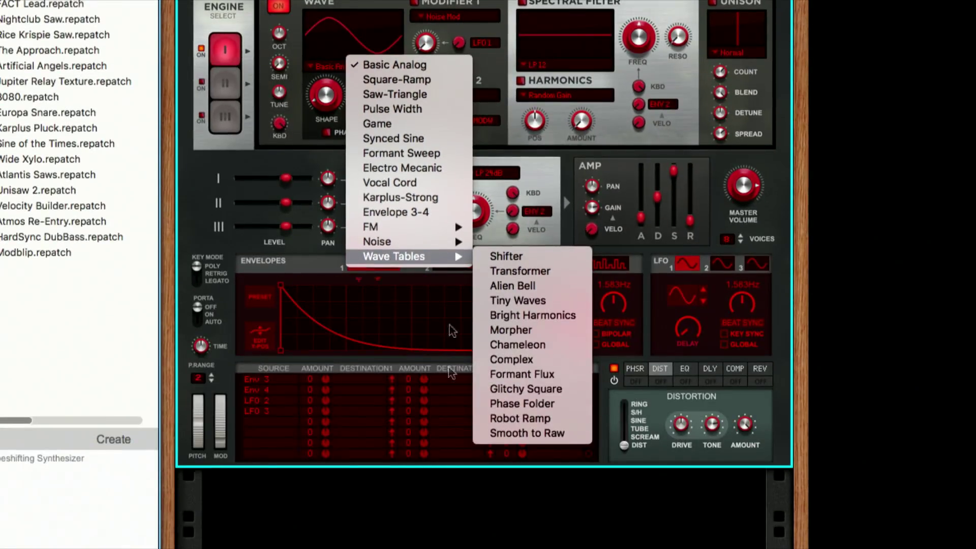
mouse_move(442, 257)
left_click(506, 257)
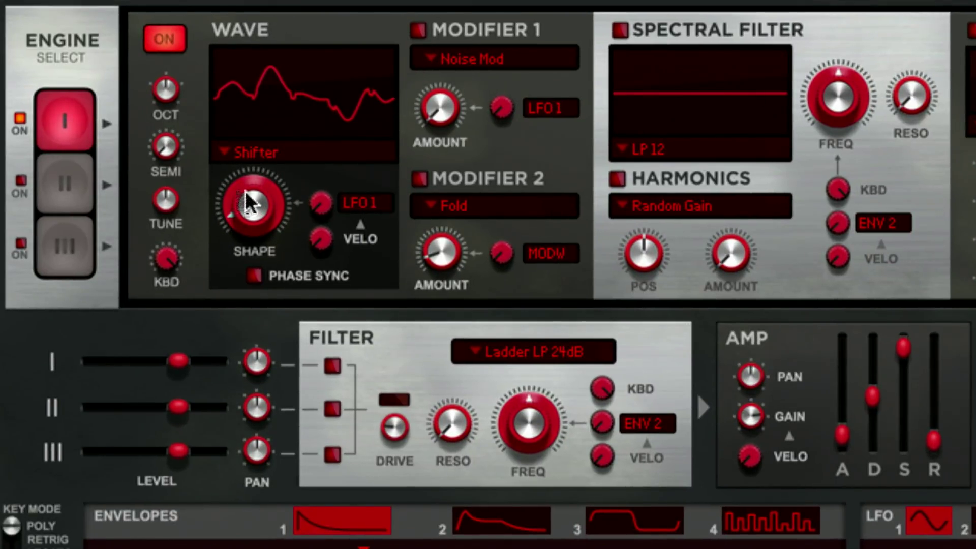
left_click_drag(234, 199, 285, 235)
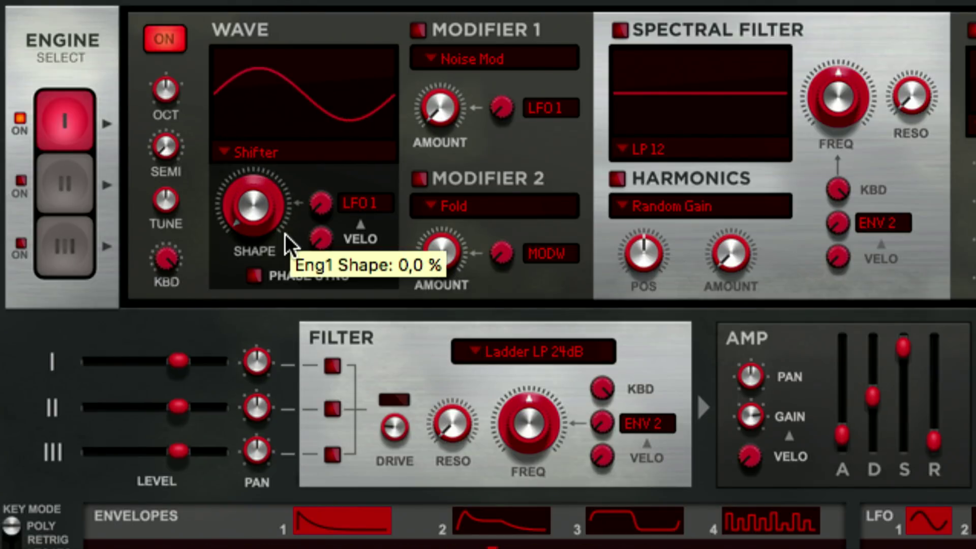
Step: Enable engine 1's Modifier 2 and try increasing Fold amounts with different Shape positions on the Shifter wave
left_click(420, 181)
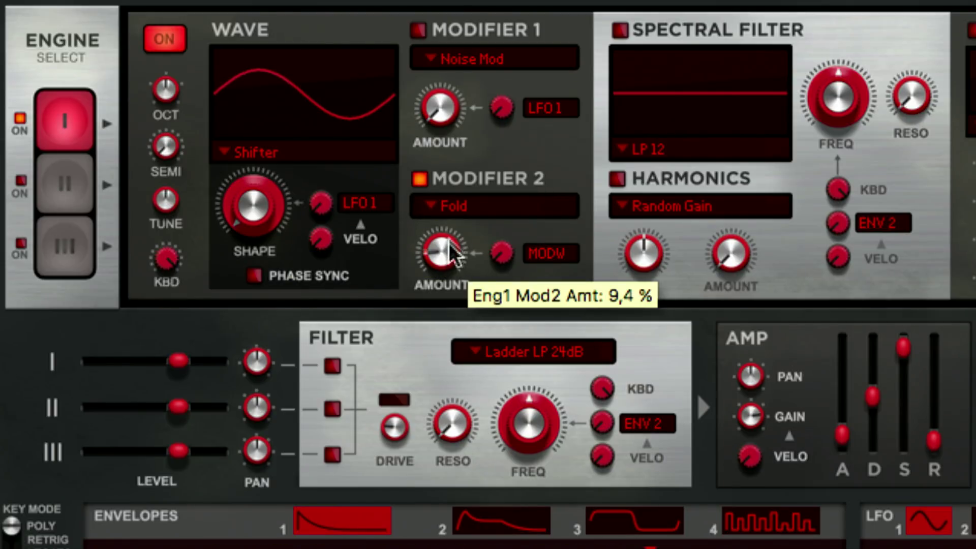
left_click_drag(448, 248, 448, 231)
left_click_drag(252, 233, 251, 179)
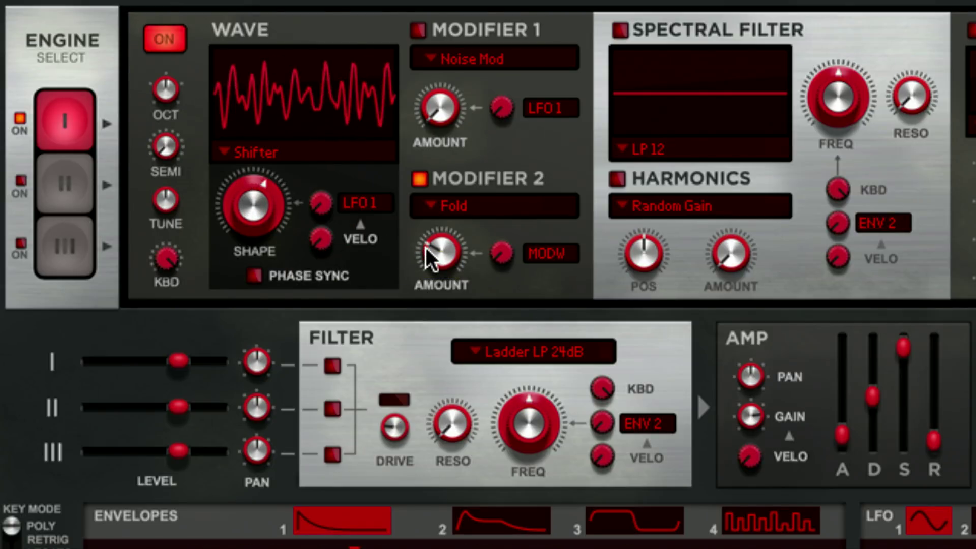
left_click_drag(429, 251, 429, 235)
left_click_drag(269, 222, 289, 247)
left_click_drag(456, 249, 458, 232)
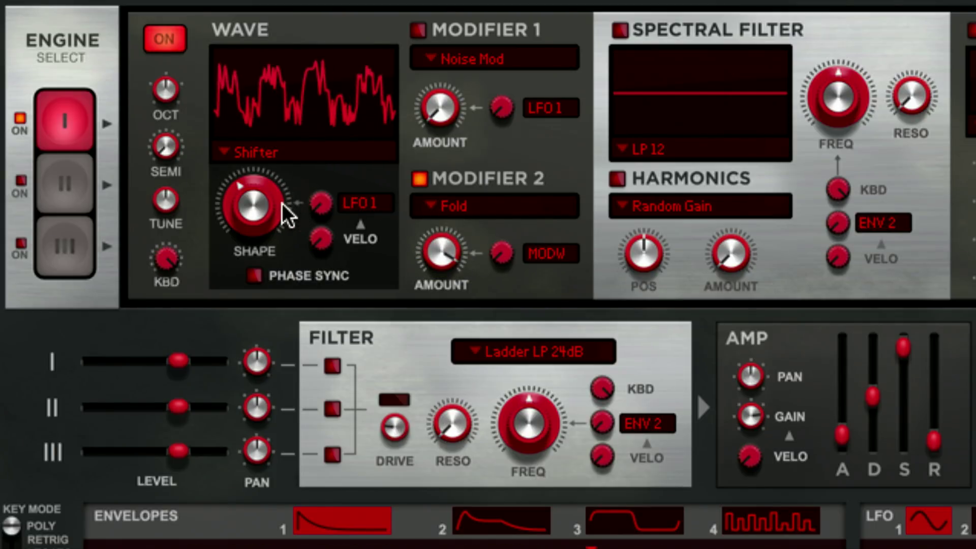
Step: Lower Modifier 2's Fold amount to minimum and bring the Shifter wave's Shape down to 0 %
left_click_drag(284, 208, 297, 248)
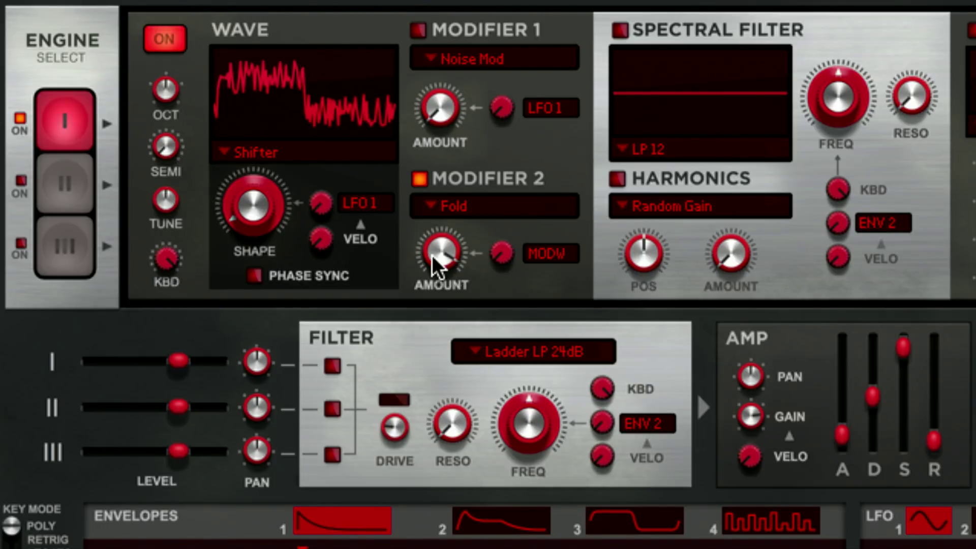
left_click_drag(438, 252, 450, 349)
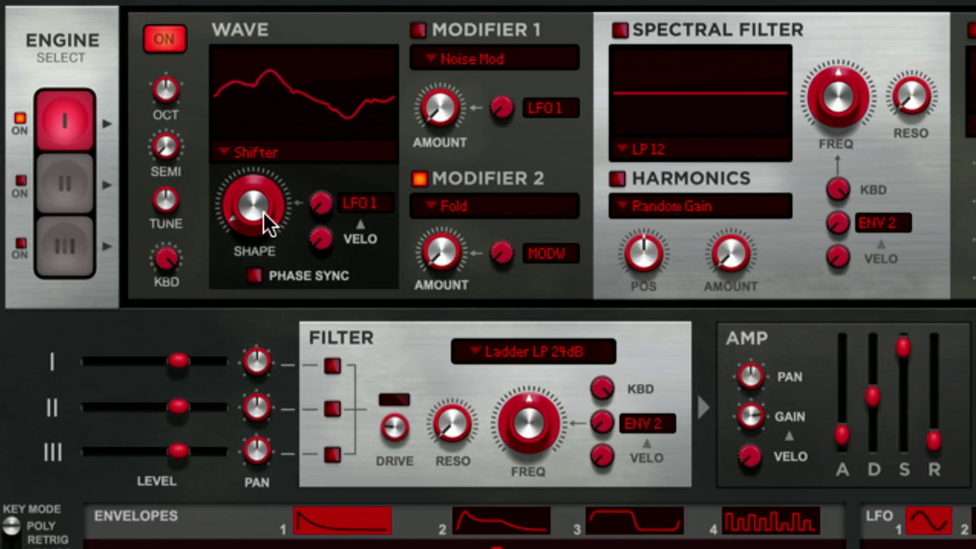
left_click_drag(263, 212, 263, 231)
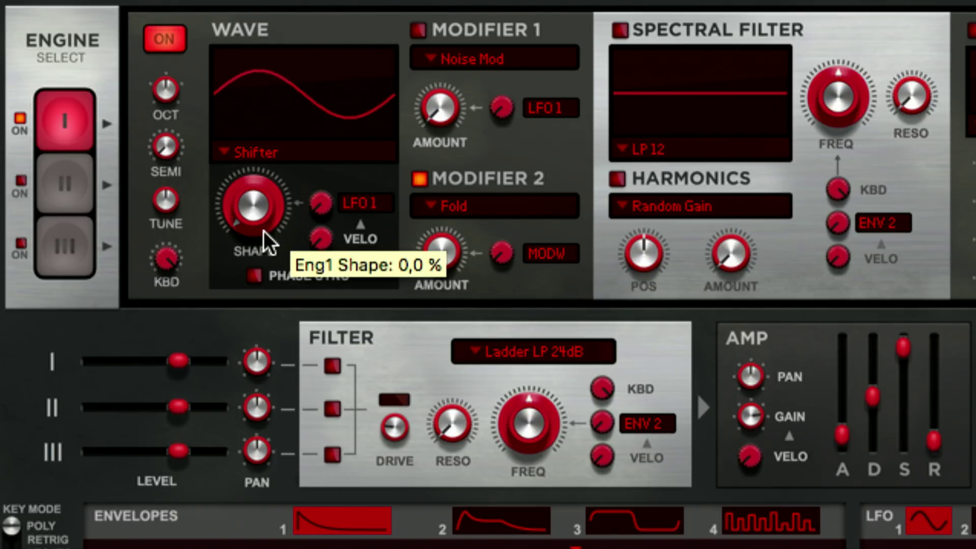
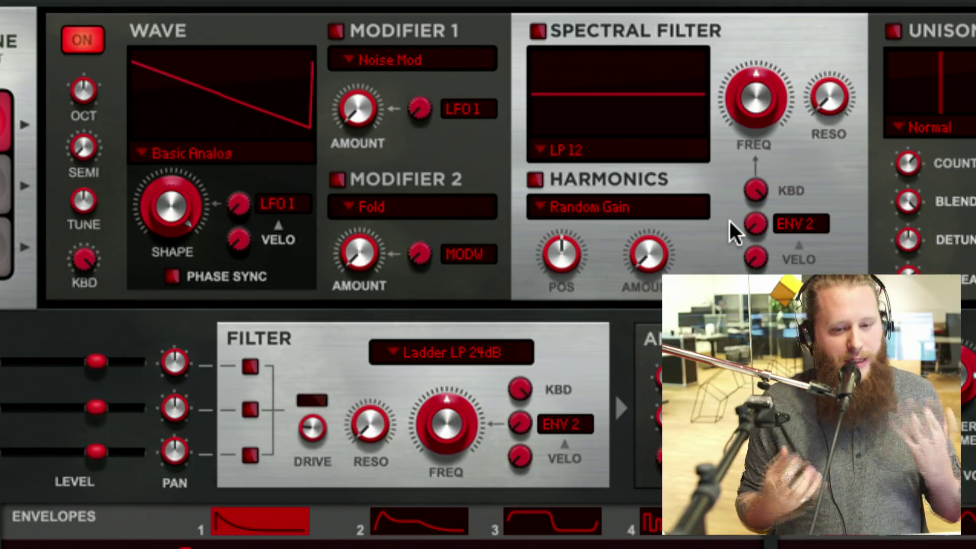
Step: Enable engine 1's Spectral Filter, raise its resonance and sweep the LP 12 frequency, ending slightly above the midpoint
left_click(538, 32)
left_click_drag(828, 106, 816, 65)
left_click_drag(745, 111, 749, 85)
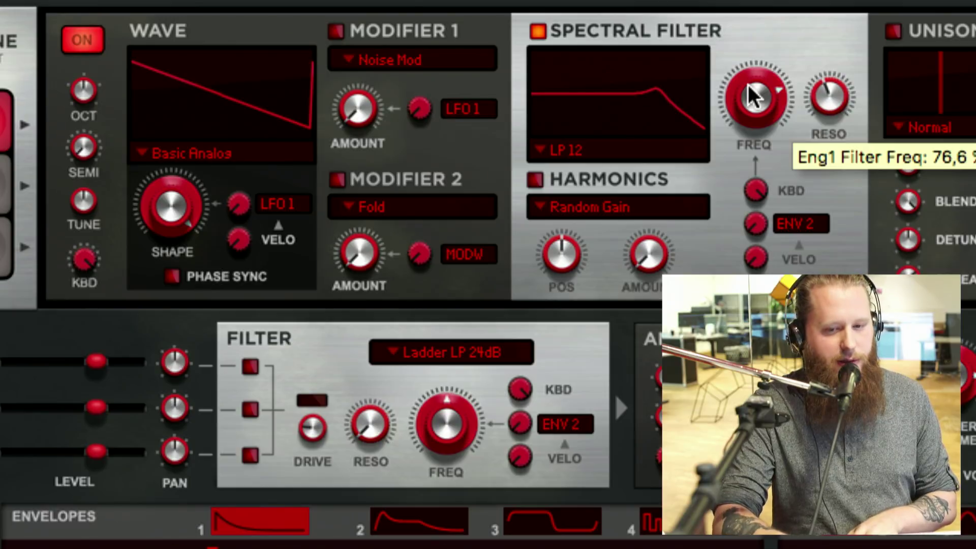
left_click_drag(748, 85, 760, 103)
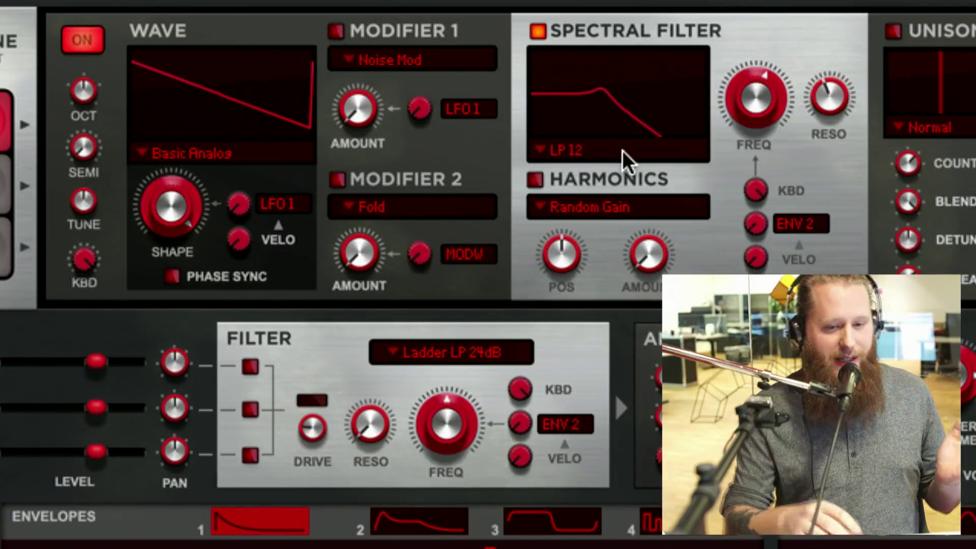
Step: Change the Spectral Filter type to LP Variable Slope and sweep its resonance from a steep slope back to a nearly flat one
left_click(607, 150)
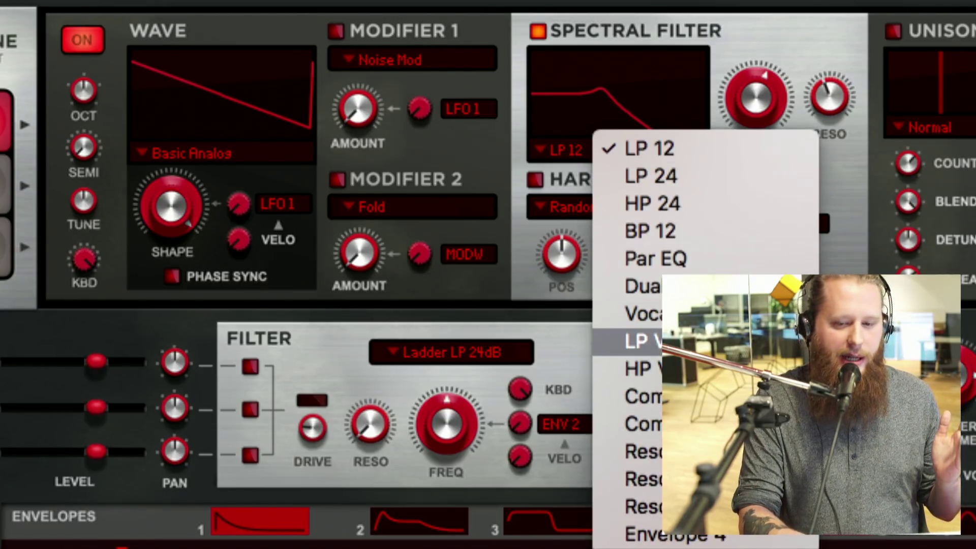
left_click(712, 341)
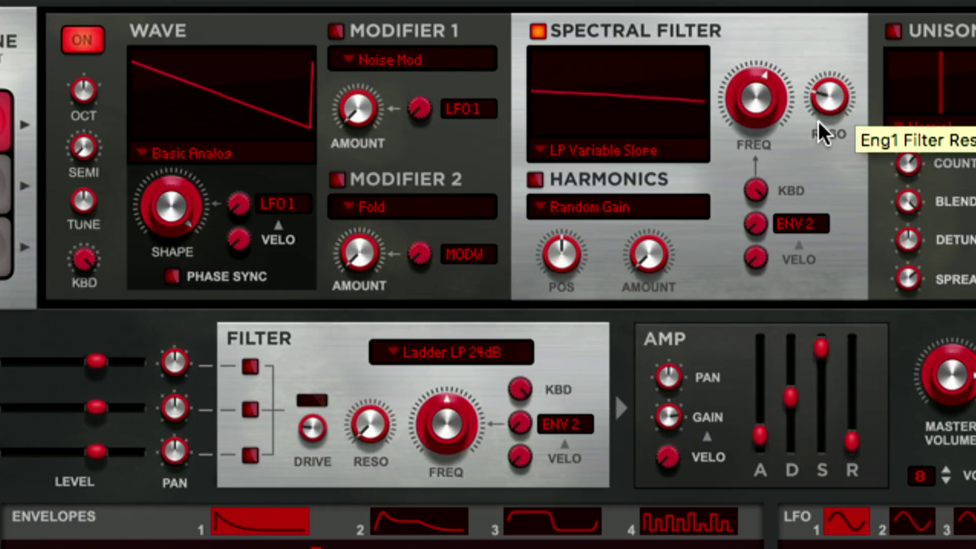
left_click_drag(817, 86, 815, 56)
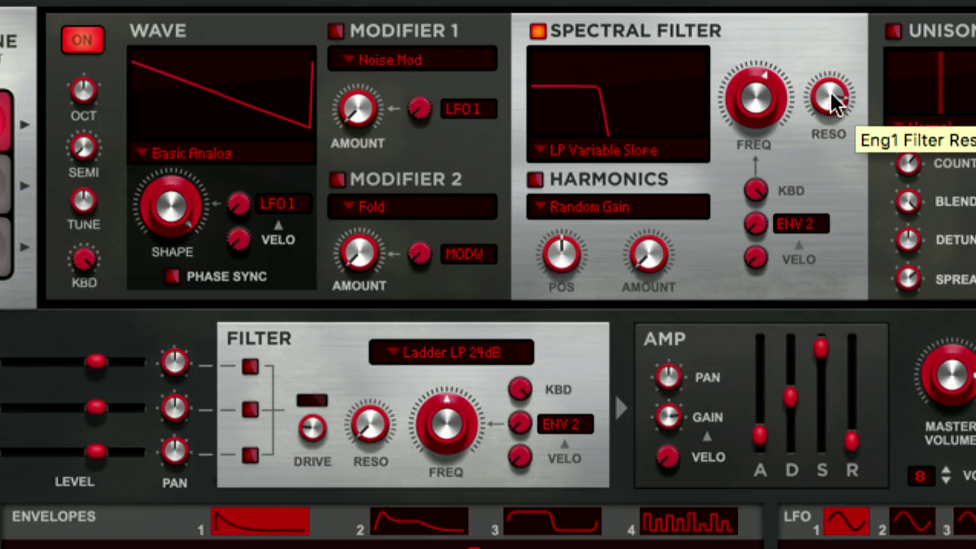
left_click_drag(830, 92, 825, 160)
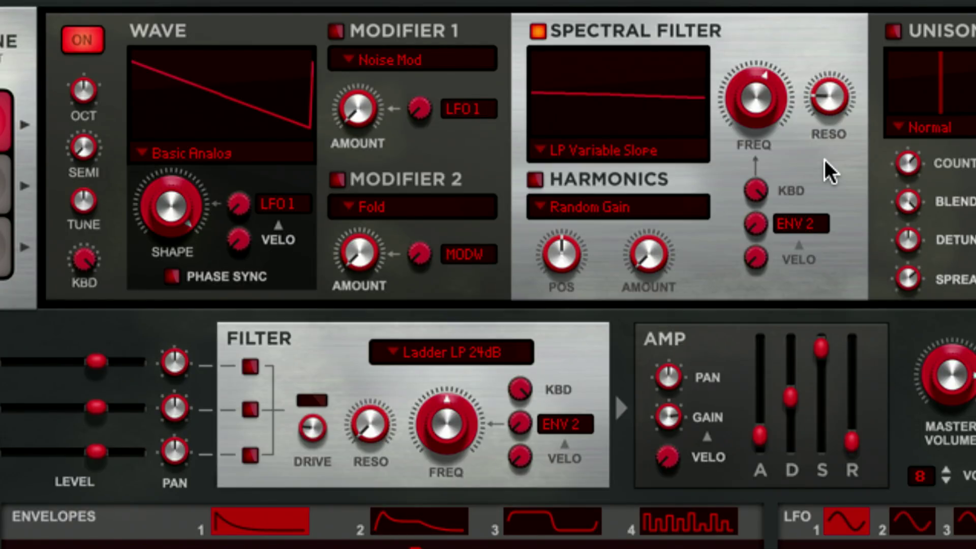
Step: Raise the Spectral Filter's resonance to maximum and sweep the LP Variable Slope frequency up and down, ending at 53.1 %
mouse_move(770, 99)
left_click_drag(771, 100, 773, 109)
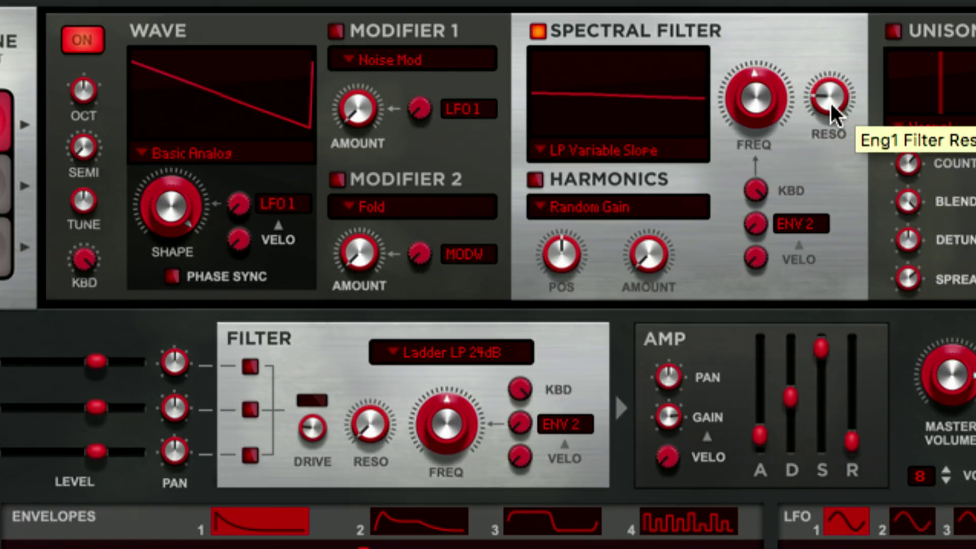
left_click_drag(834, 110, 829, 89)
scroll(765, 99, "up", 5)
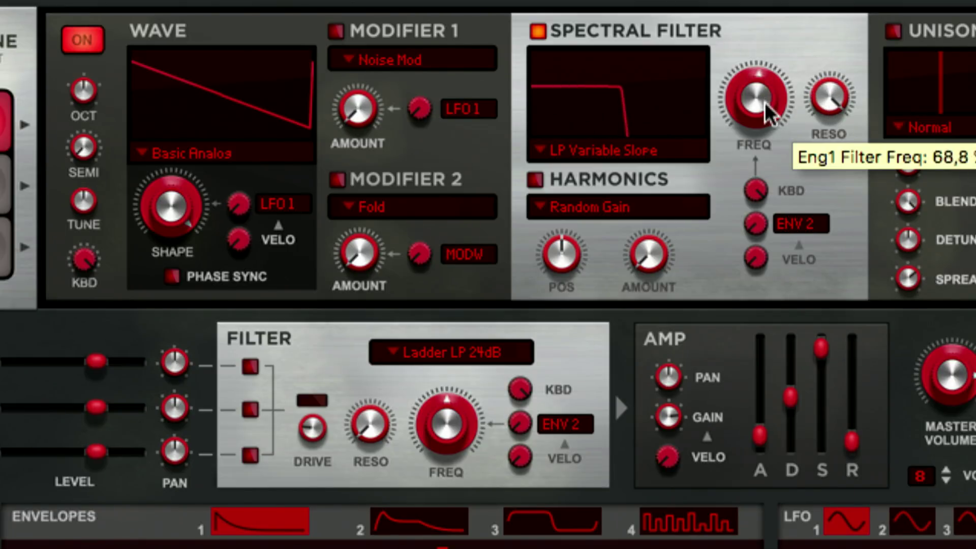
scroll(769, 112, "down", 7)
scroll(765, 102, "up", 4)
scroll(763, 102, "down", 1)
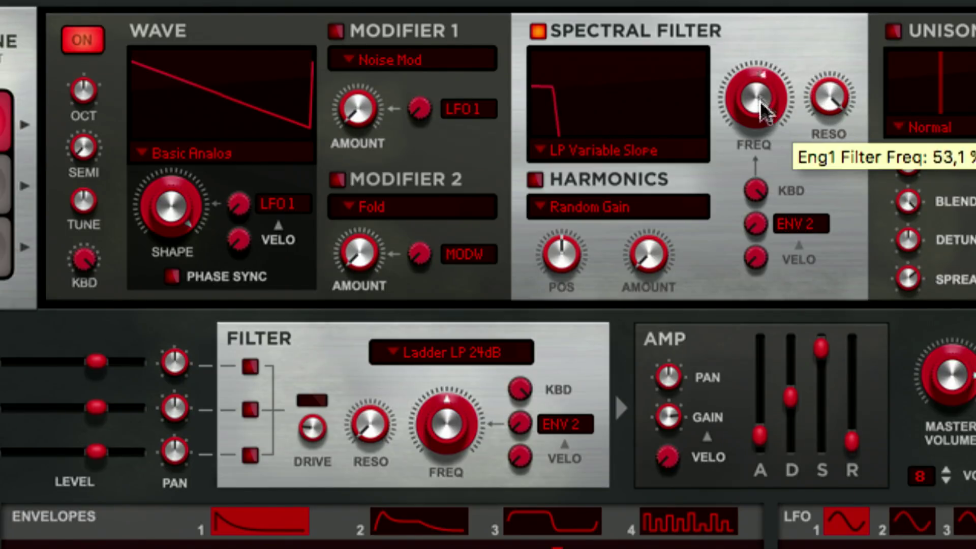
scroll(762, 104, "up", 5)
scroll(758, 102, "down", 5)
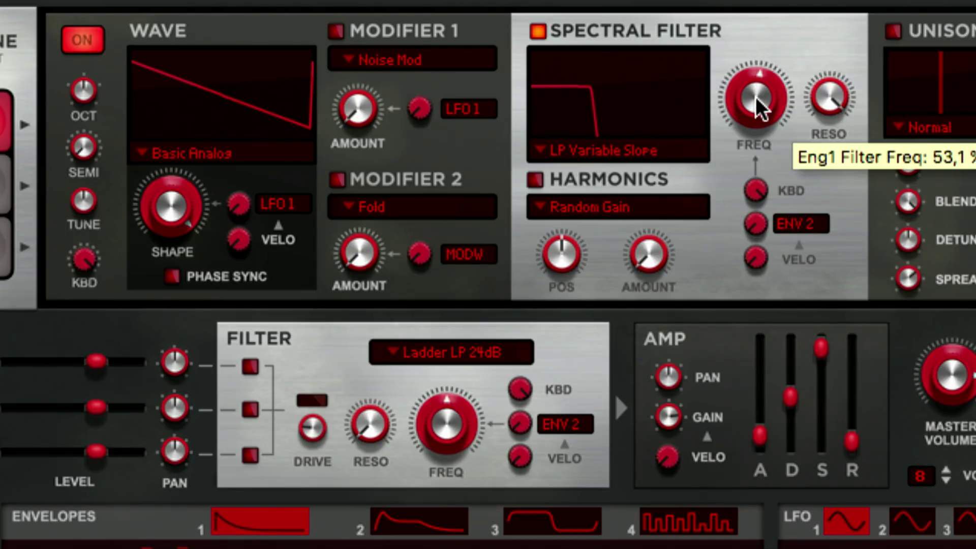
Step: Change the Spectral Filter type to Resonator 1, lower its frequency to 9.4 % and reduce its resonance to slightly above the midpoint
left_click(628, 149)
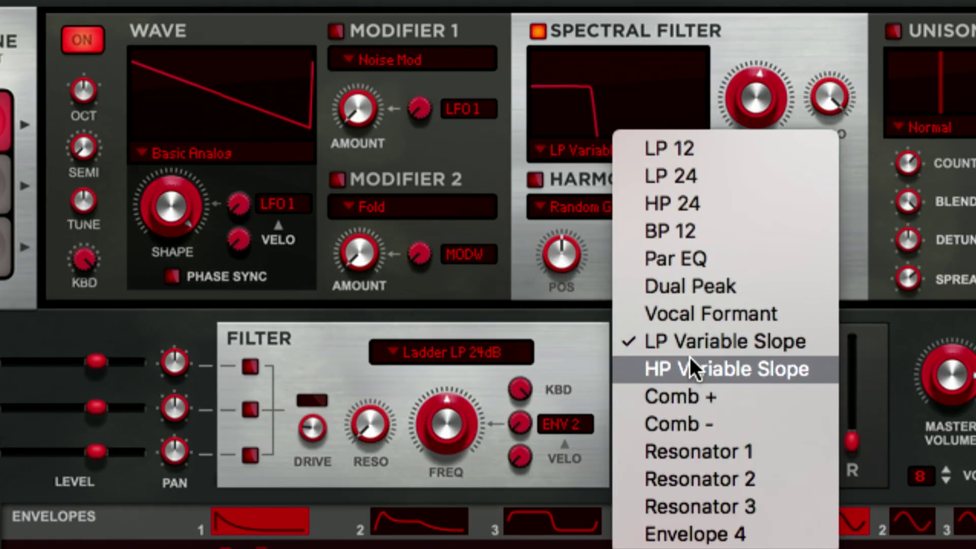
left_click(706, 449)
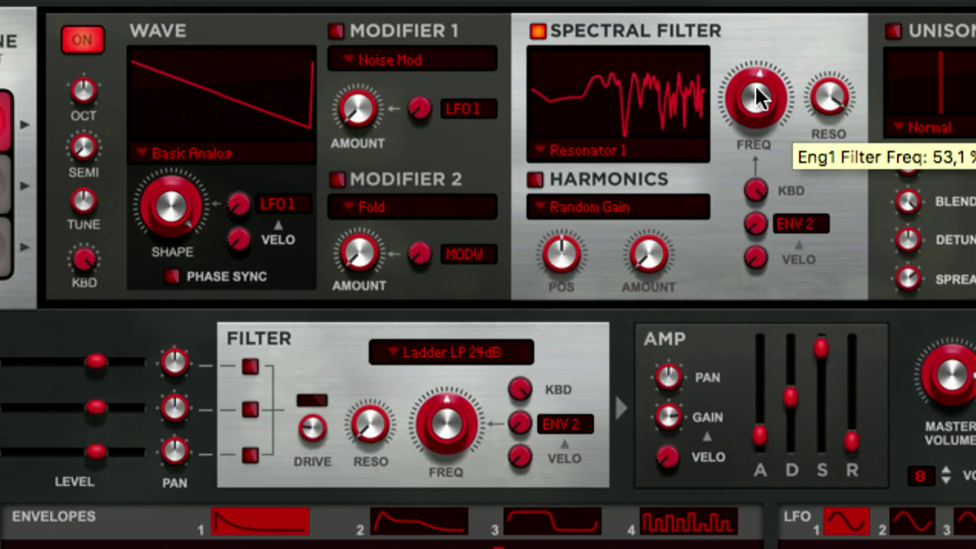
left_click_drag(756, 97, 827, 111)
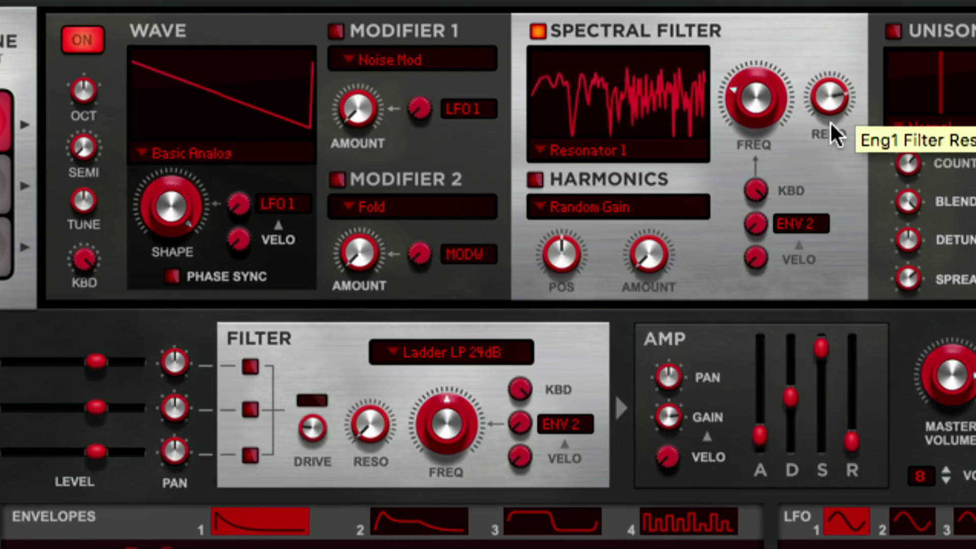
mouse_move(758, 106)
left_mouse_down()
mouse_move(757, 71)
mouse_move(762, 134)
mouse_move(757, 101)
left_mouse_up()
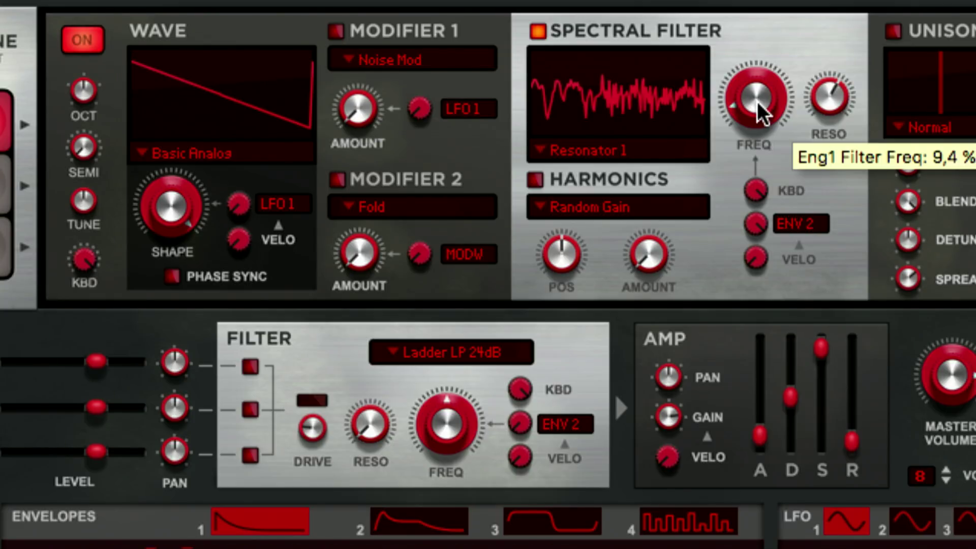
Step: Switch the Spectral Filter to LP 24, raise its frequency to about three quarters and set its resonance to the midpoint
left_click(607, 151)
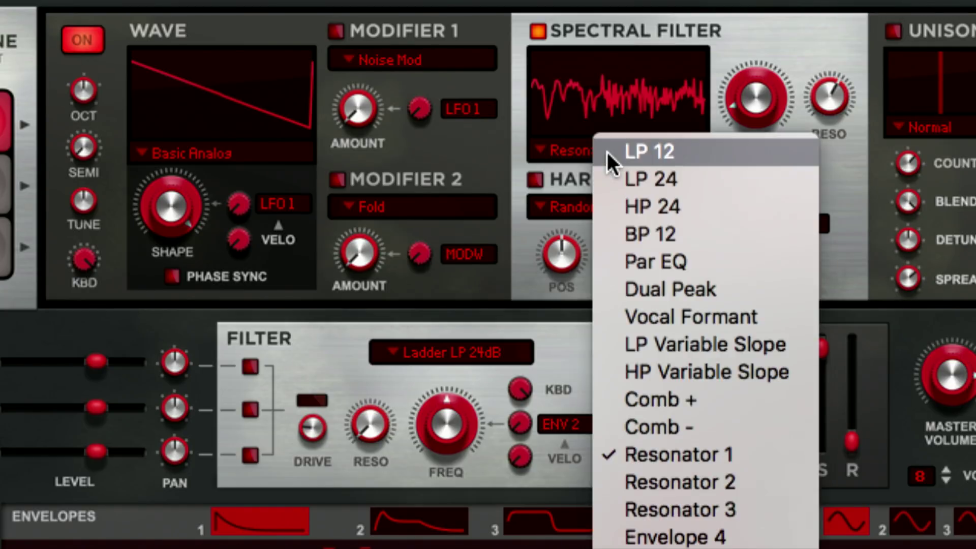
left_click(639, 173)
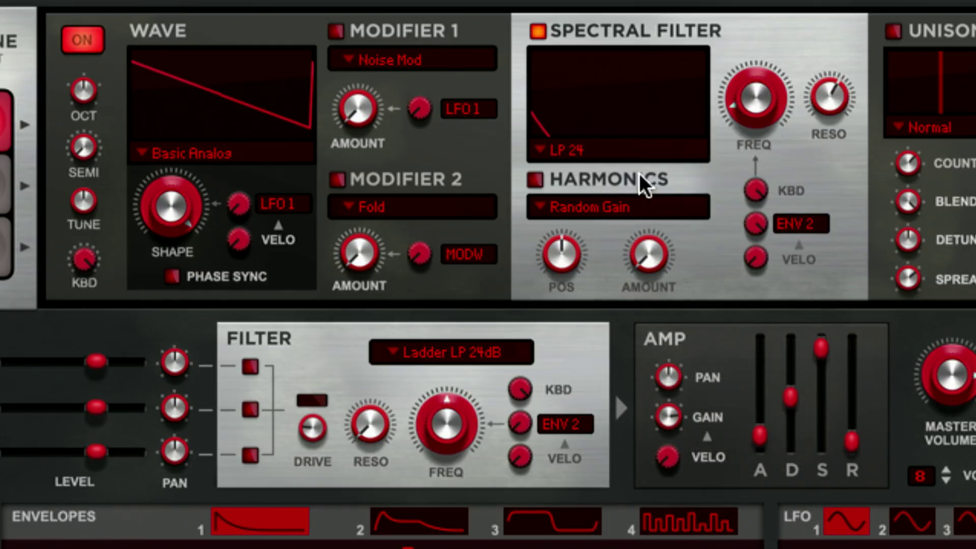
left_click_drag(763, 87, 756, 30)
left_click_drag(817, 94, 819, 104)
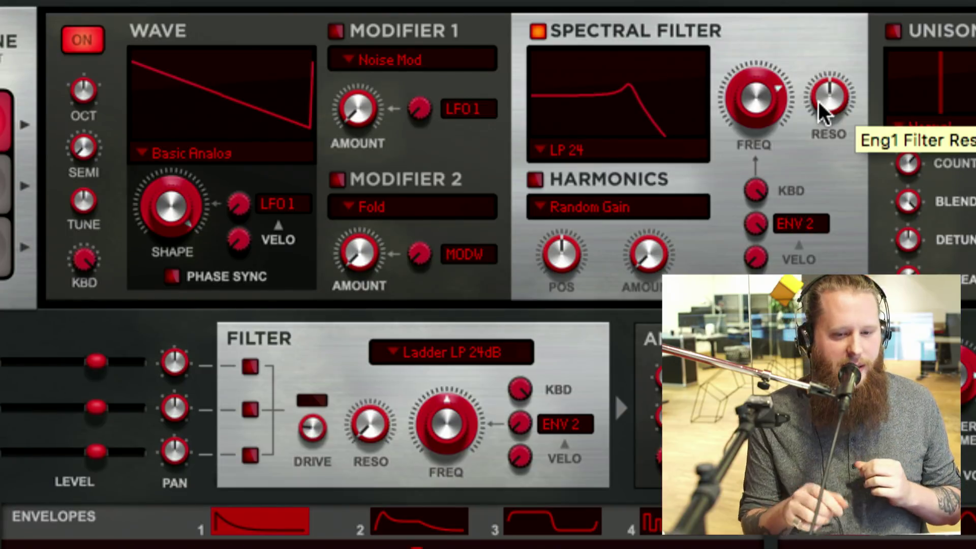
Step: Enable engine 1's Harmonics with the Odd-Even type, try different Amount and Position values, and lower both to minimum
left_click(534, 180)
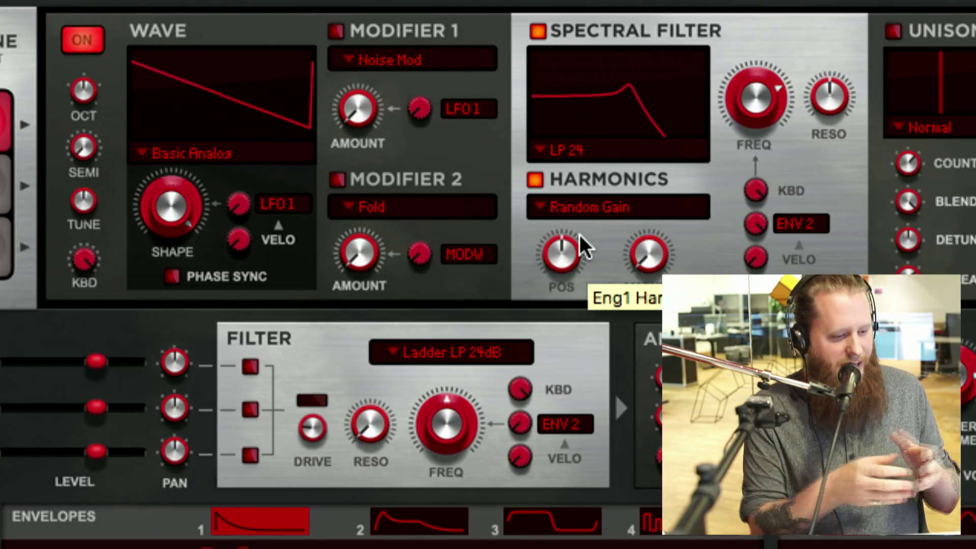
left_click(596, 208)
left_click(642, 267)
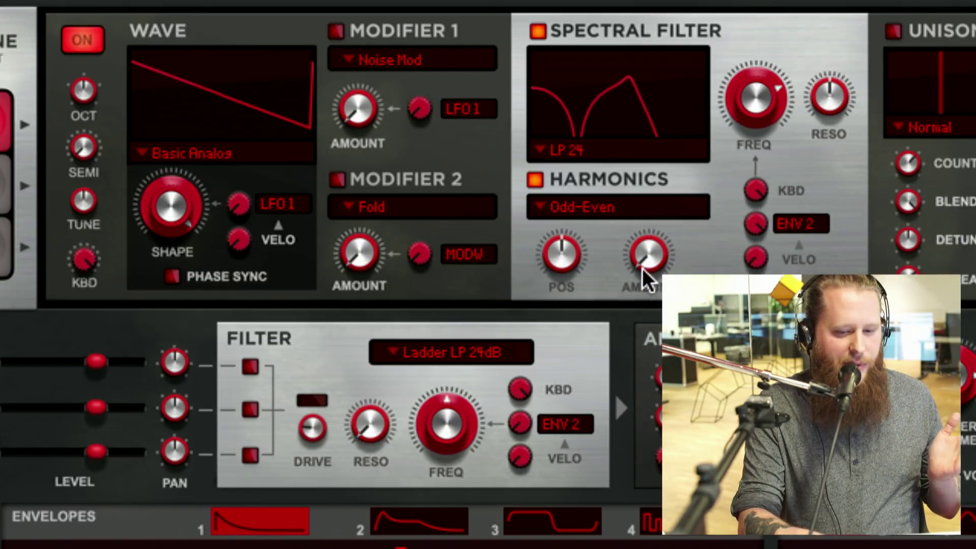
left_click_drag(647, 265, 645, 194)
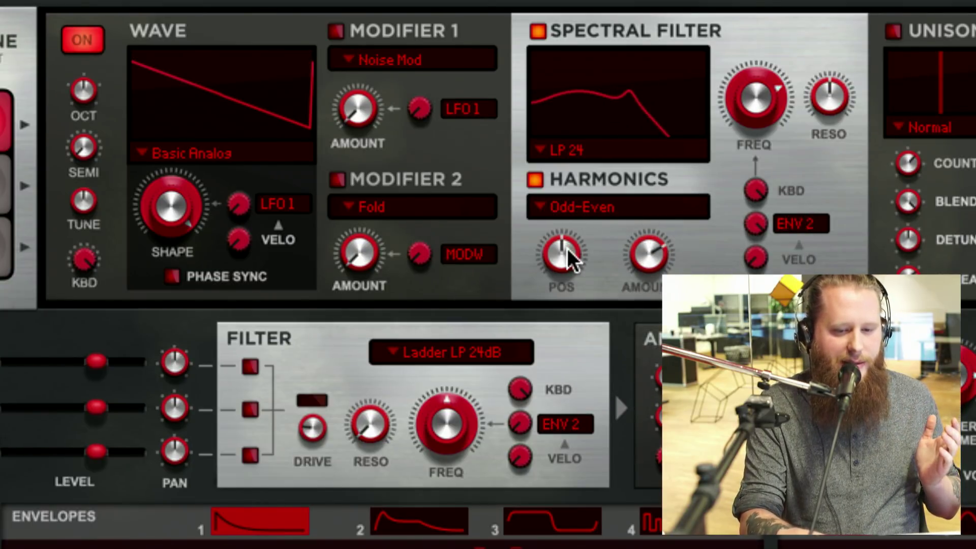
left_click_drag(567, 249, 570, 233)
left_click_drag(661, 251, 669, 417)
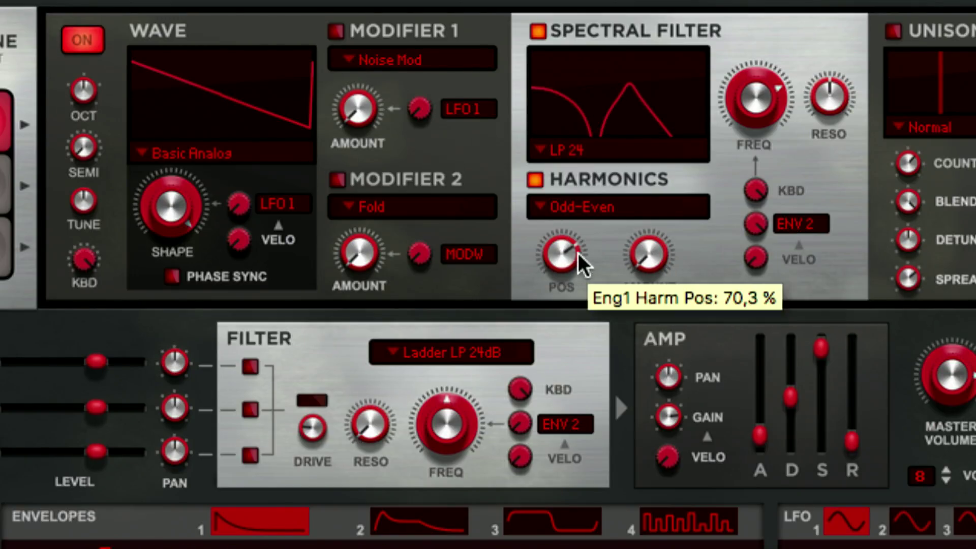
left_click_drag(578, 255, 590, 333)
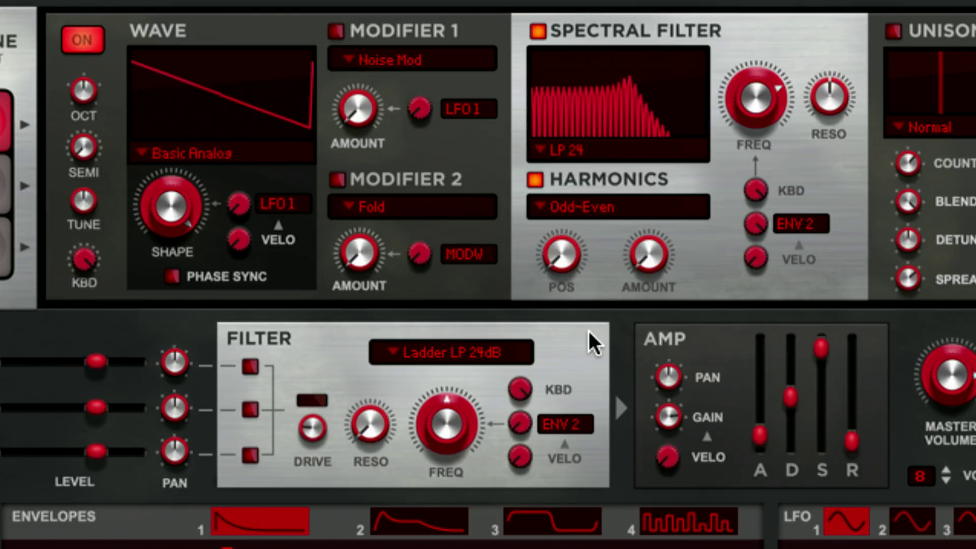
left_click(585, 209)
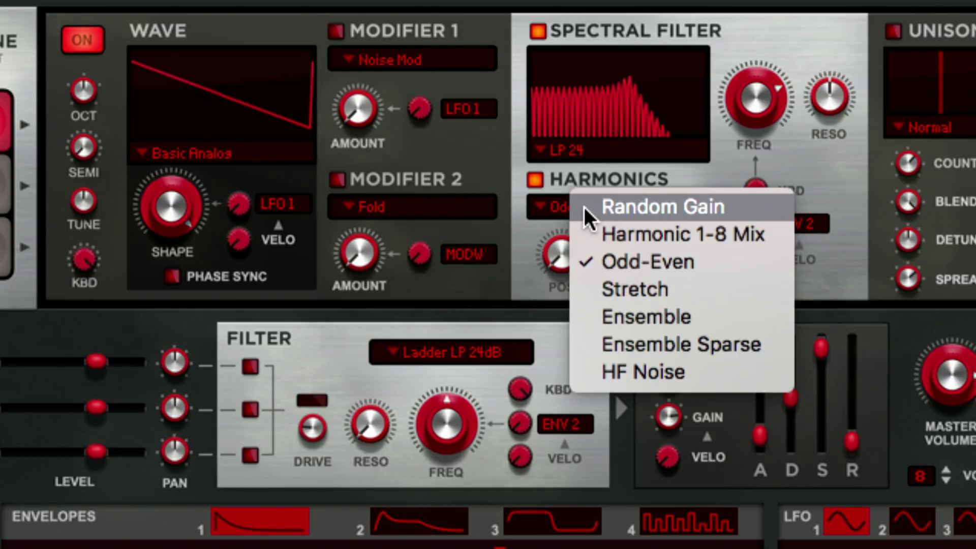
left_click(549, 240)
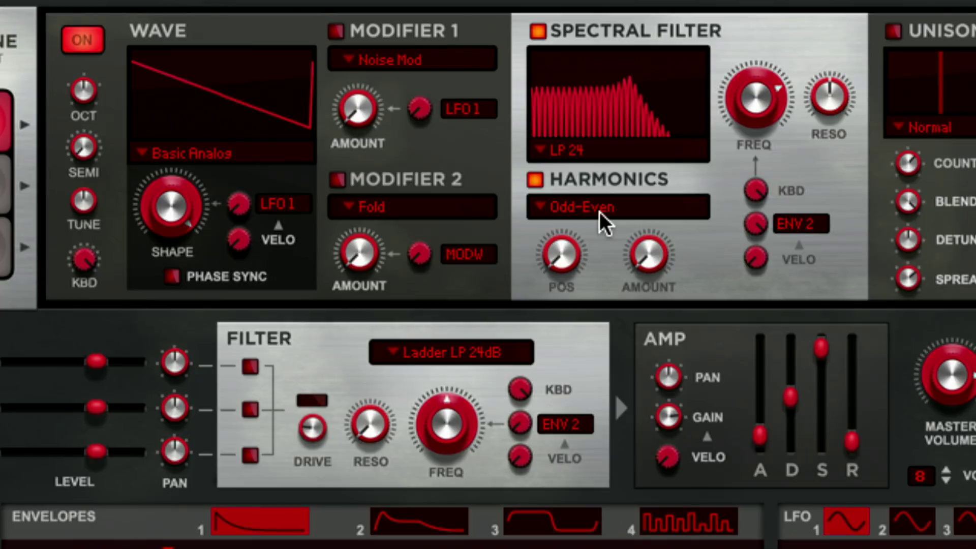
Step: Change engine 1's wave to FM Ratio 1:2 and set its Shape to 78.1 %
left_click(198, 152)
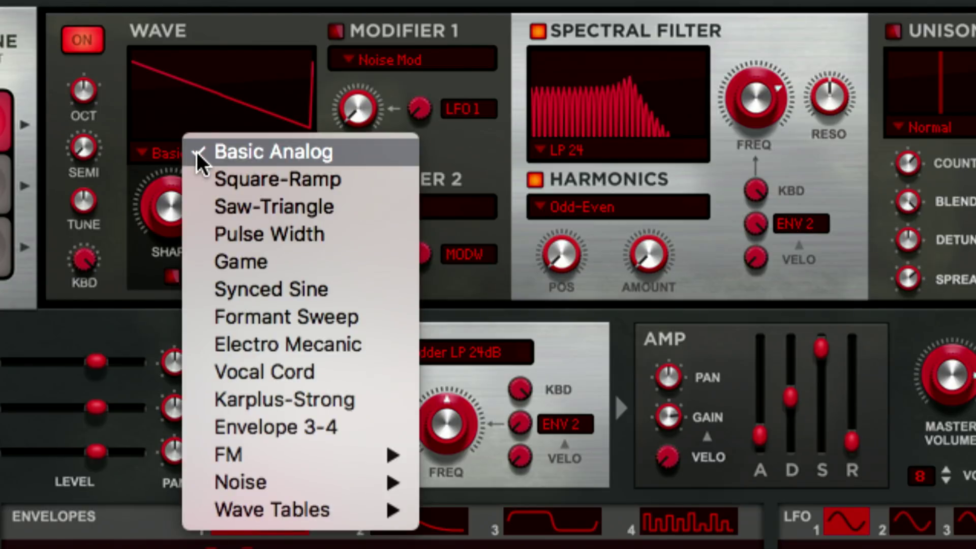
mouse_move(395, 452)
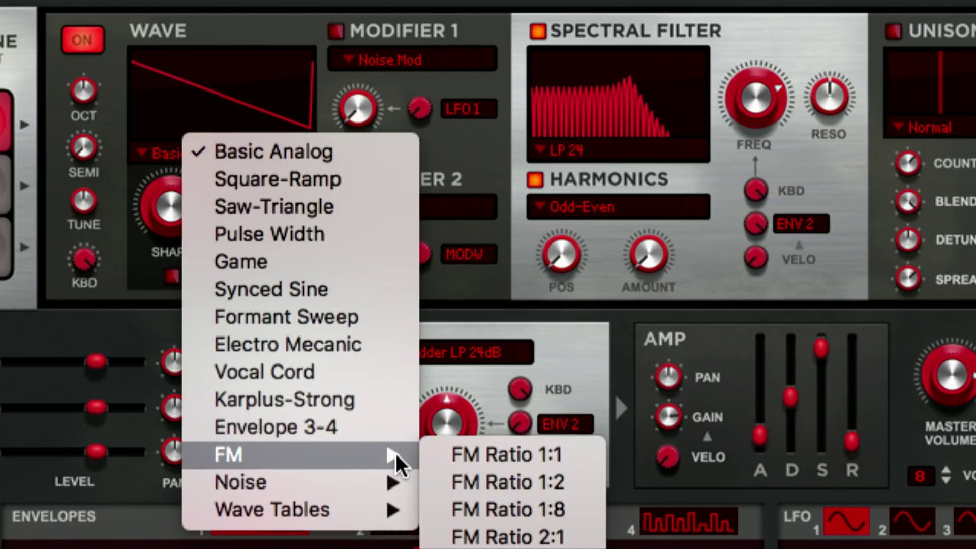
left_click(474, 484)
left_click_drag(174, 208, 176, 233)
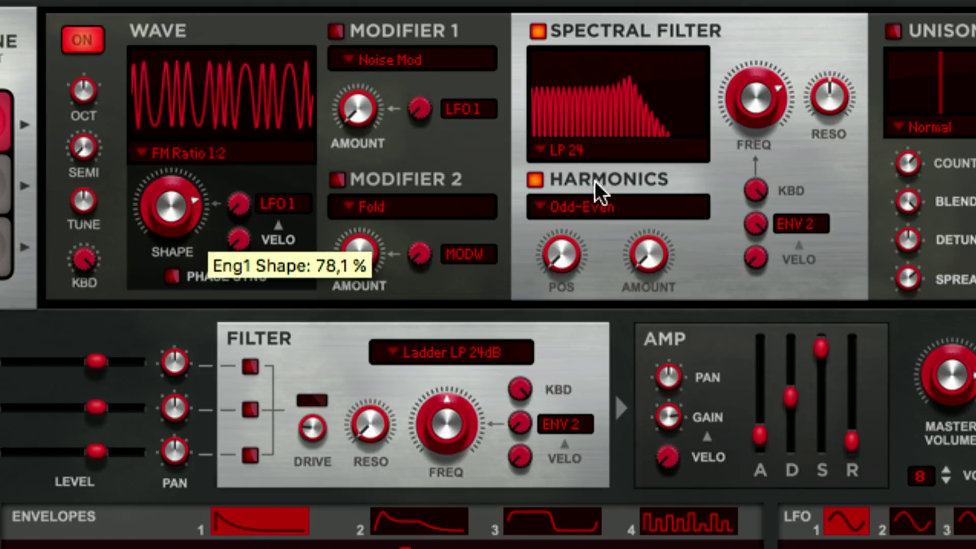
Step: Disable Harmonics and the Spectral Filter, and modulate the FM wave's Shape with LFO 1 at 48.4 %
left_click(533, 178)
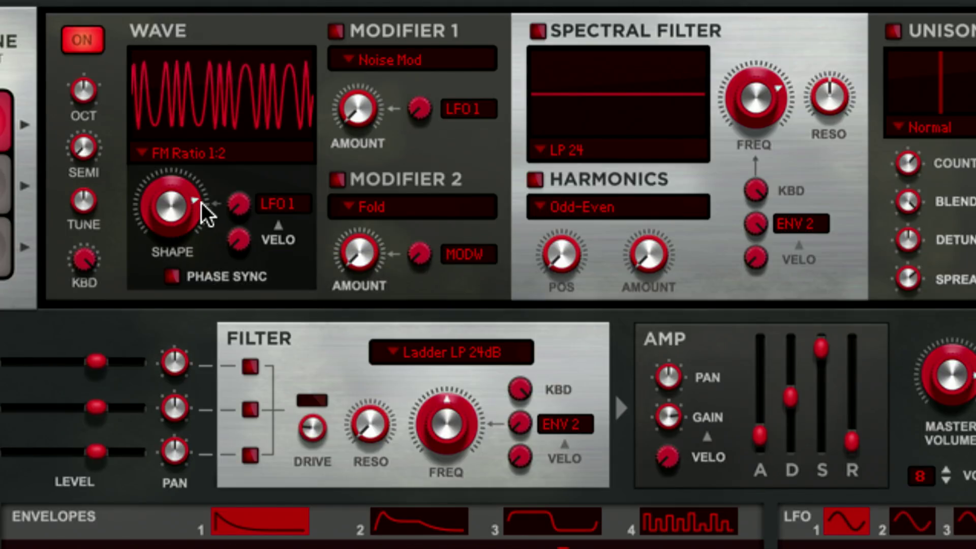
left_click_drag(202, 206, 232, 160)
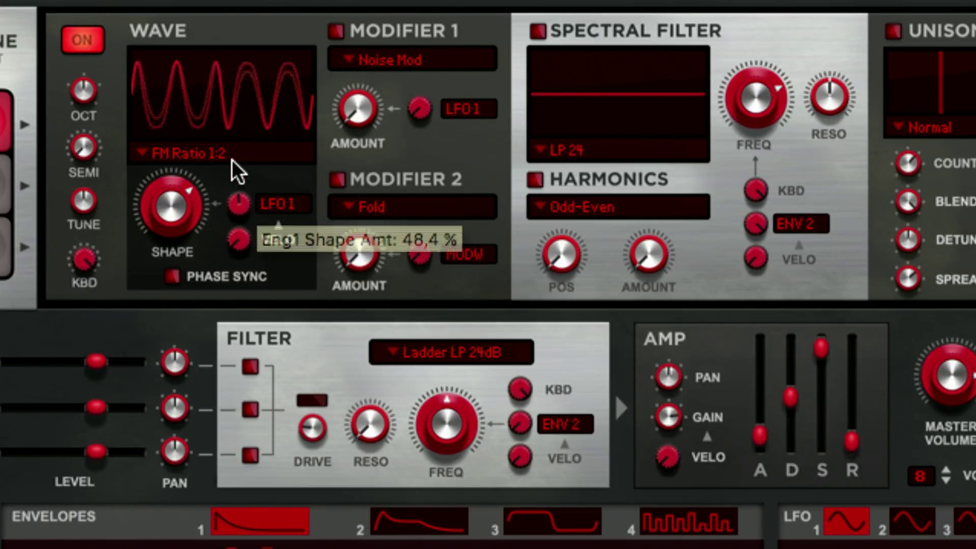
Step: Re-enable the Odd-Even Harmonics, try its Amount and Position on the FM wave, and reset both to minimum
left_click(533, 181)
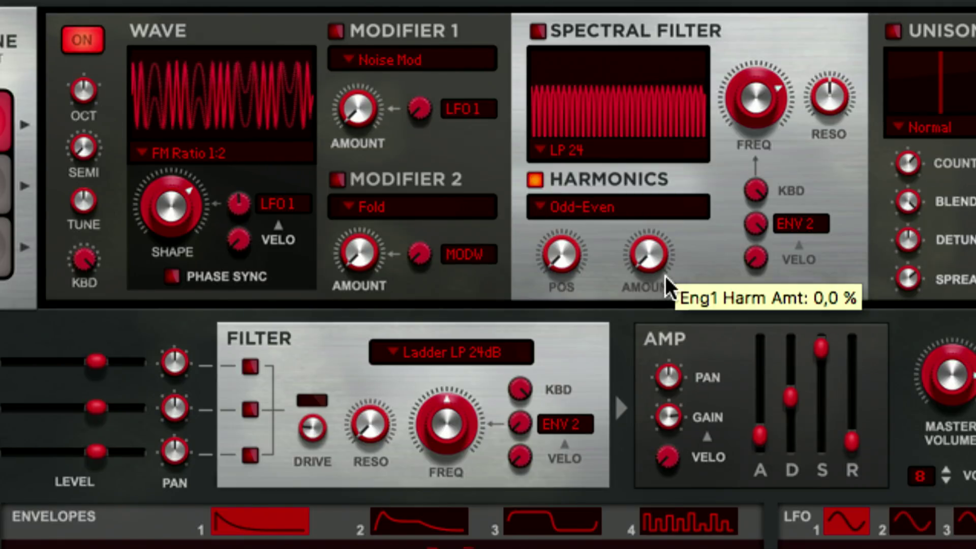
left_click_drag(651, 226, 649, 178)
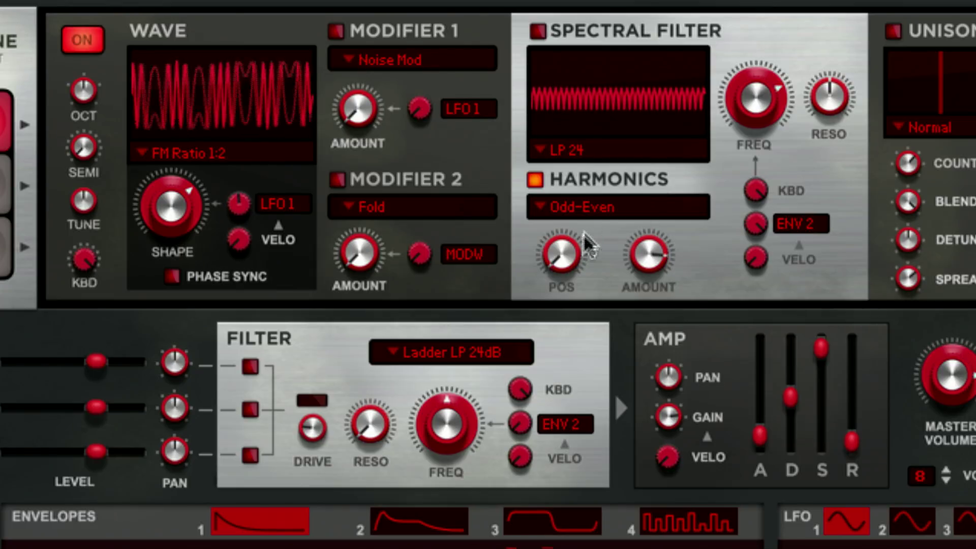
left_click(649, 266, "ctrl")
mouse_move(569, 262)
left_mouse_down()
mouse_move(564, 173)
mouse_move(580, 253)
left_mouse_up()
left_click(579, 253, "ctrl")
left_click_drag(644, 249, 648, 204)
left_click(649, 253, "ctrl")
Step: Change engine 1's wave to the Shifter wavetable and try the Harmonics Position and Amount, keeping both near minimum
left_click(169, 154)
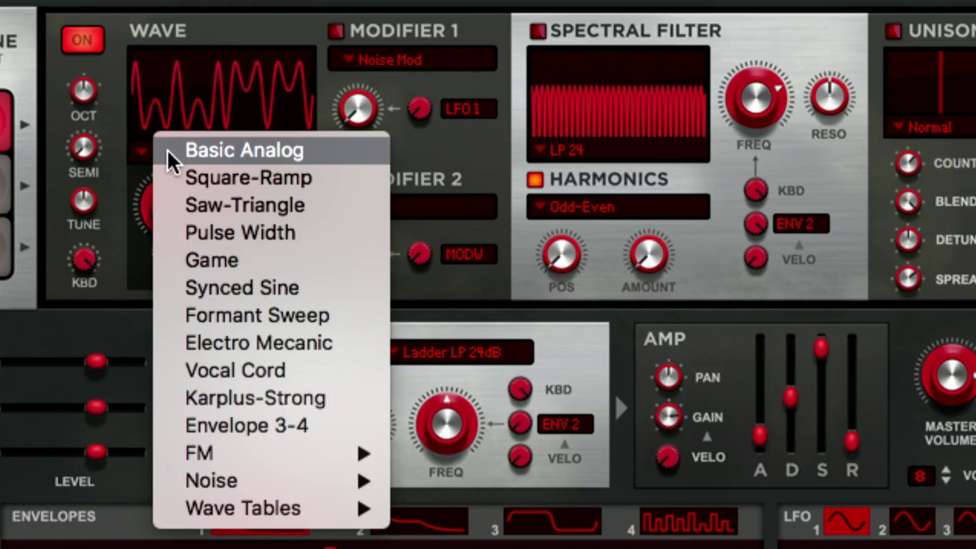
mouse_move(341, 510)
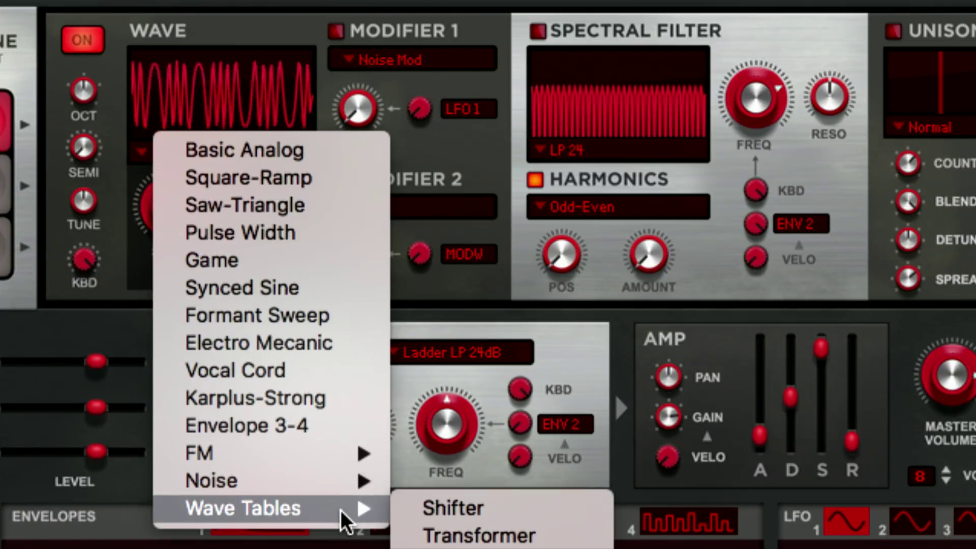
left_click(420, 503)
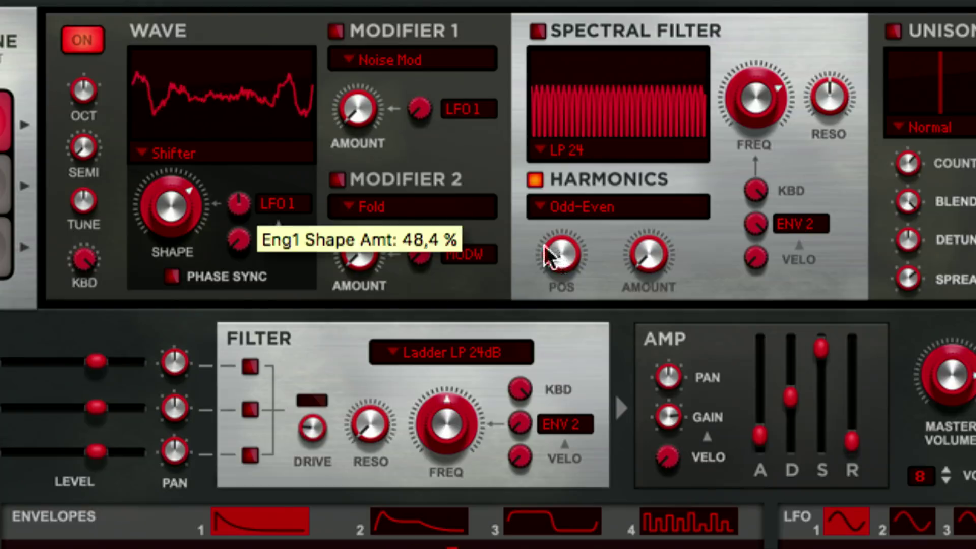
mouse_move(562, 255)
left_mouse_down()
mouse_move(558, 203)
mouse_move(568, 253)
left_mouse_up()
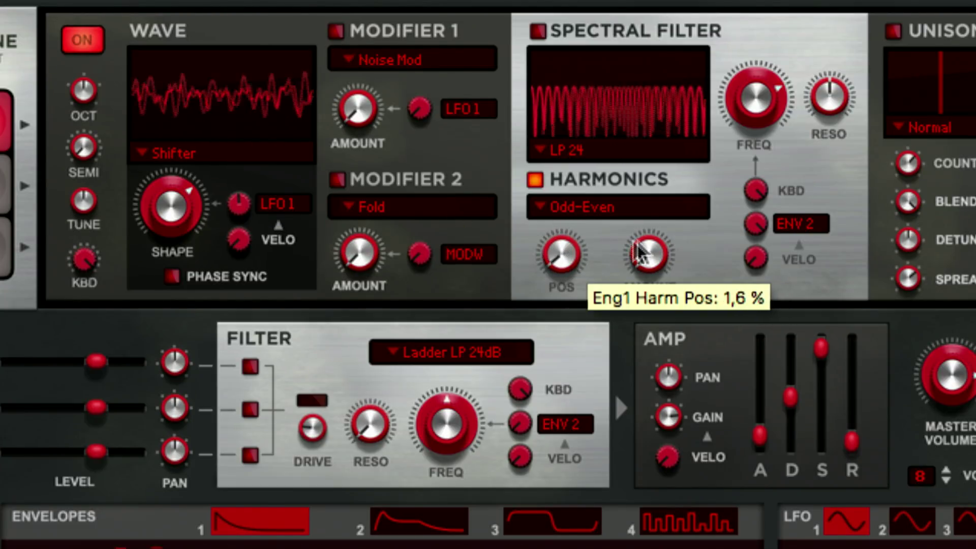
left_click_drag(648, 251, 647, 285)
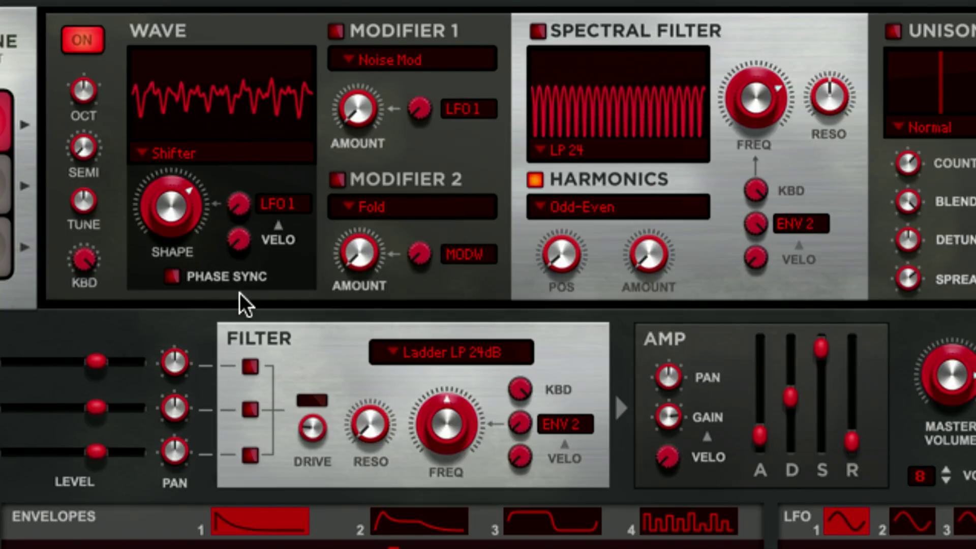
Step: Set engine 1's wave back to Basic Analog with Shape at maximum, no LFO 1 modulation and Harmonics disabled
left_click(182, 153)
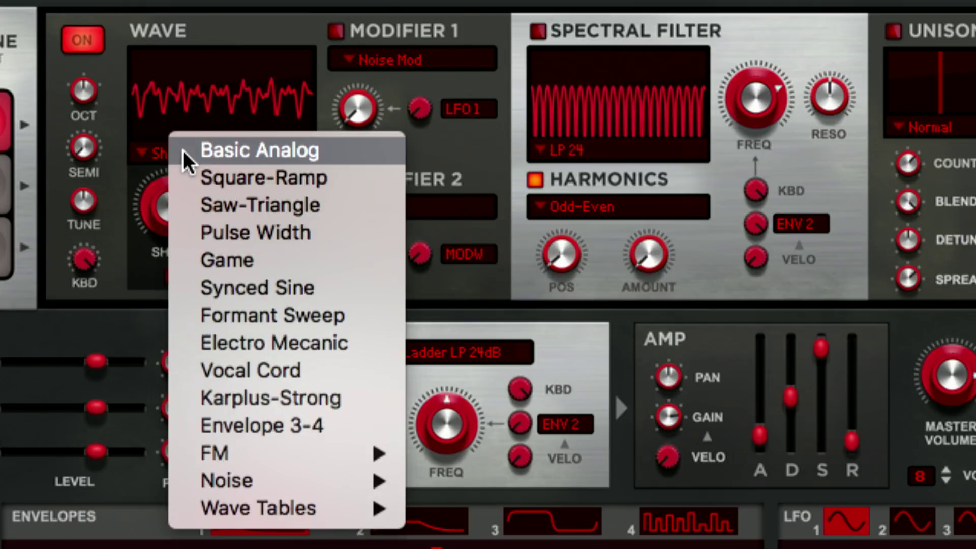
left_click(183, 150)
left_click_drag(163, 208, 165, 133)
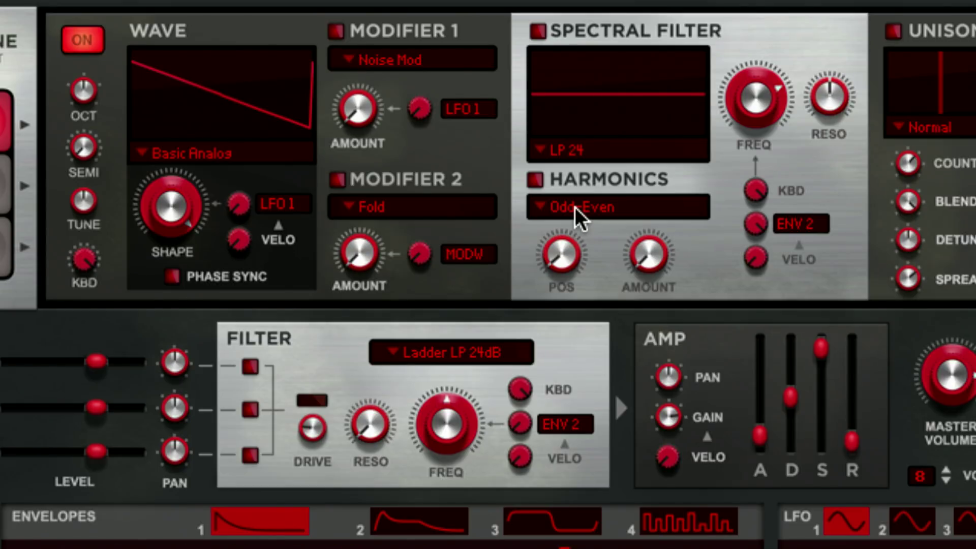
Step: Change the Harmonics type to HF Noise and enable the Harmonics section
left_click(575, 208)
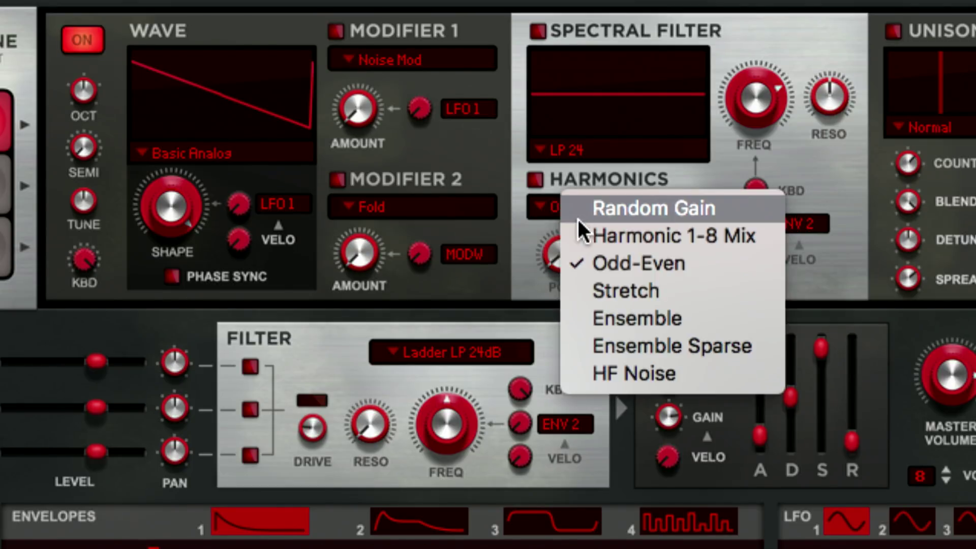
left_click(614, 374)
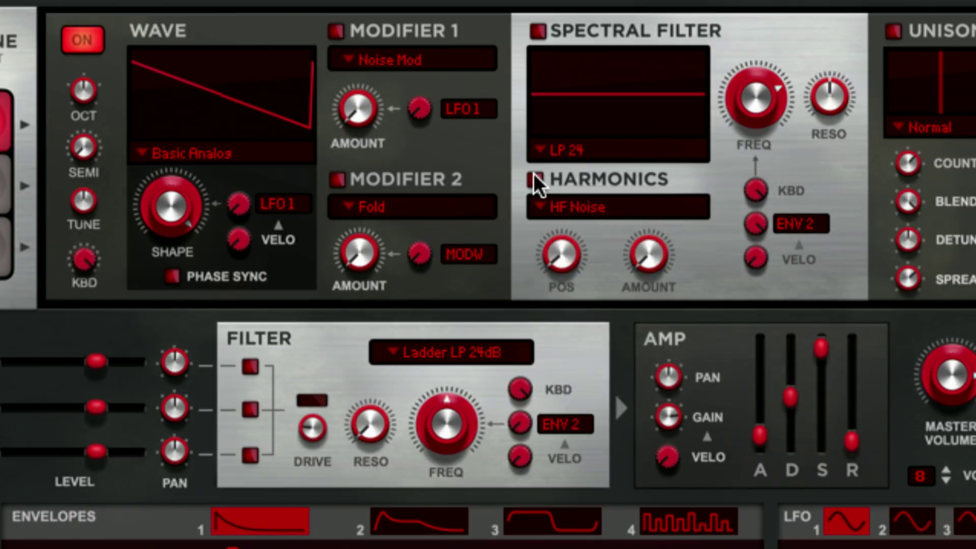
left_click(535, 178)
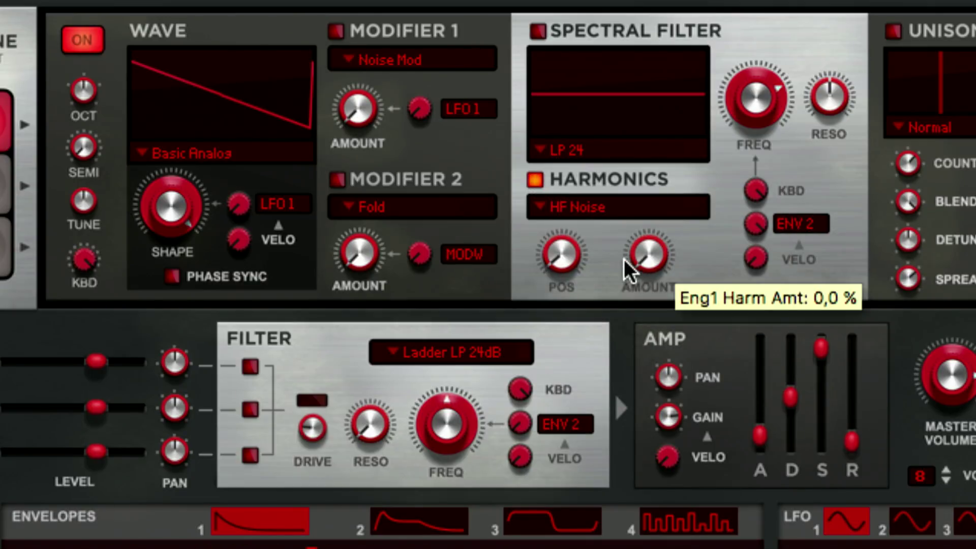
Step: Raise the HF Noise Harmonics Amount and Position, settling both at about 61 %
left_click_drag(651, 252, 654, 181)
mouse_move(569, 247)
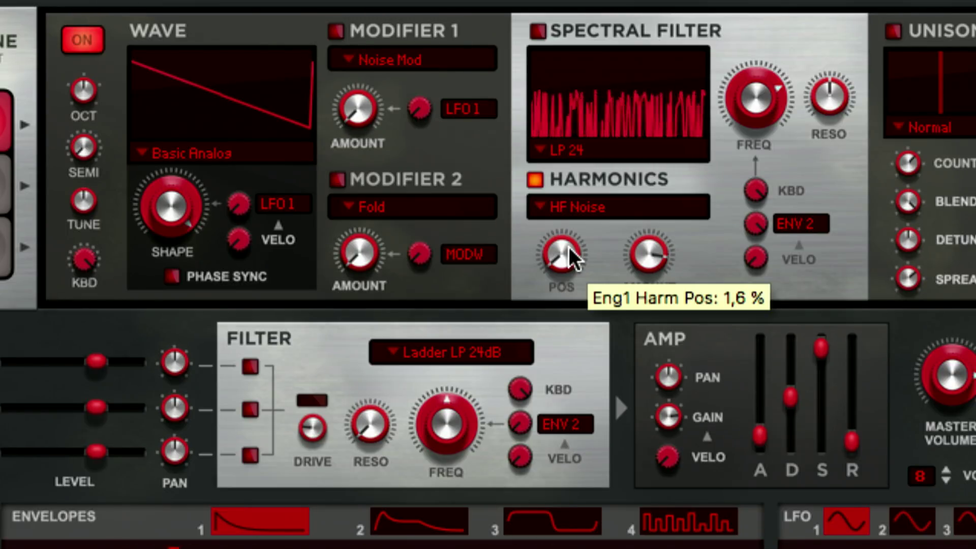
left_click_drag(569, 247, 552, 188)
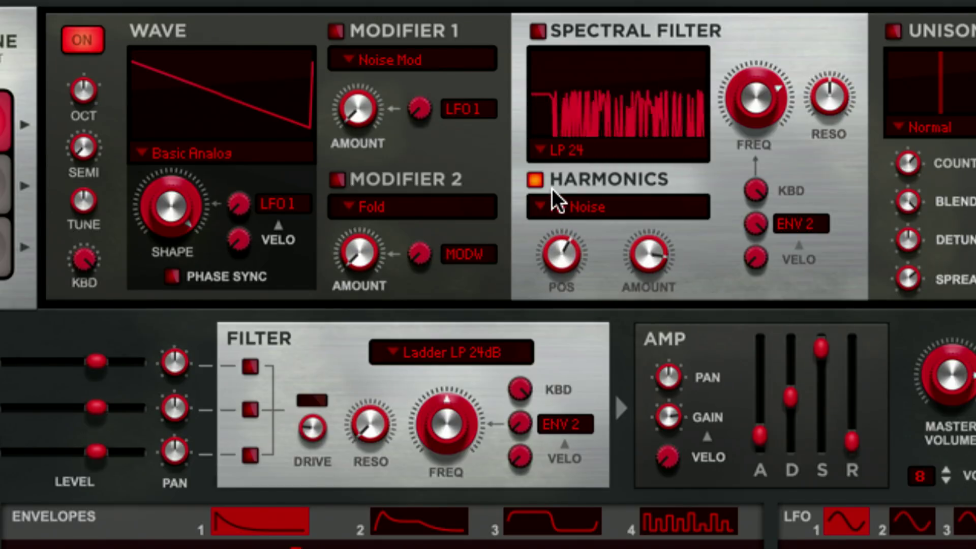
left_click_drag(630, 255, 638, 282)
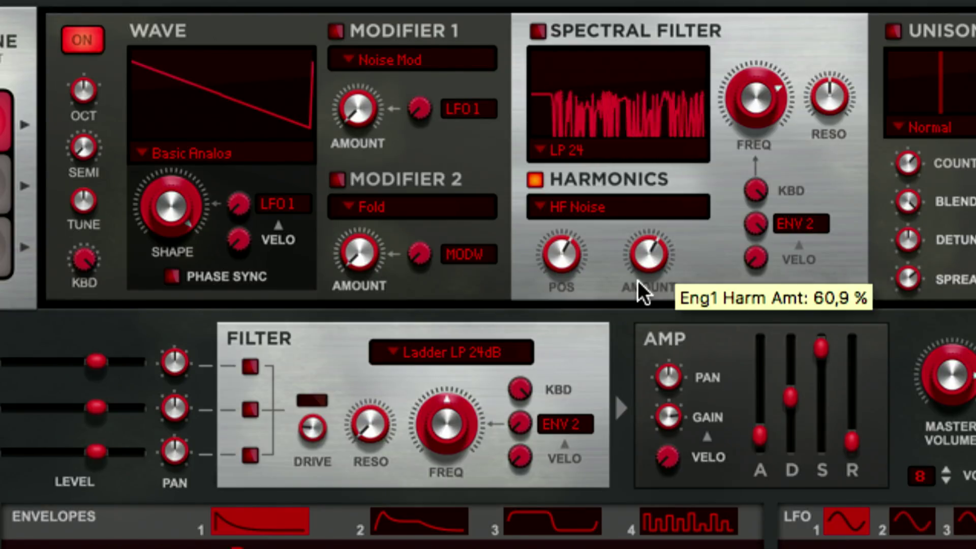
mouse_move(555, 265)
mouse_move(555, 266)
left_mouse_down()
mouse_move(544, 243)
mouse_move(547, 259)
left_mouse_up()
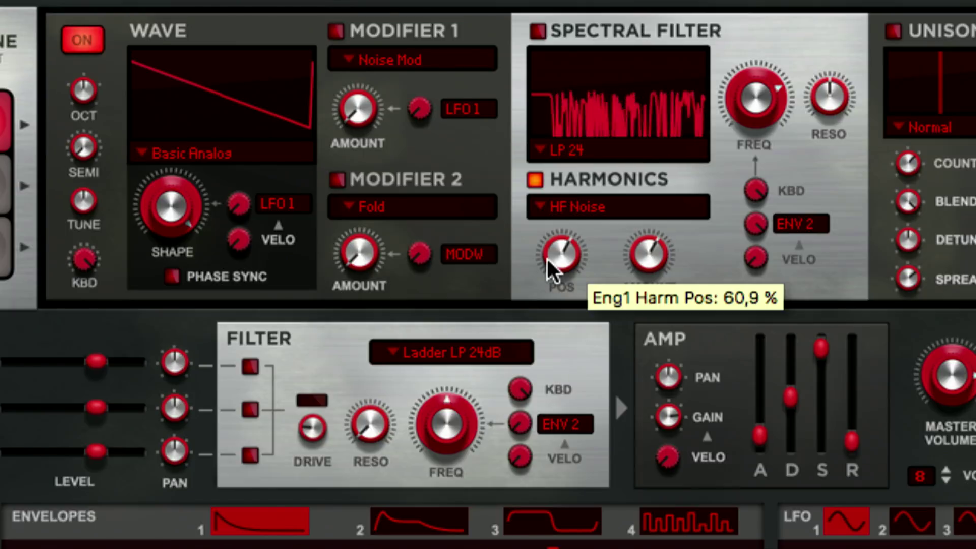
Step: Compare the sound with Harmonics bypassed, raise Position and Amount to maximum, and leave the Harmonics section disabled
left_click(535, 179)
left_click(538, 178)
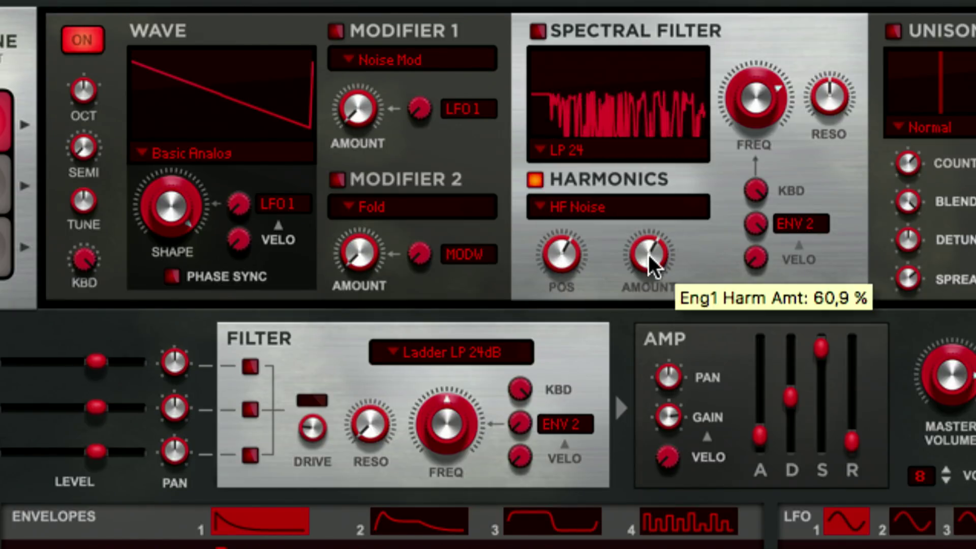
left_click_drag(648, 254, 646, 203)
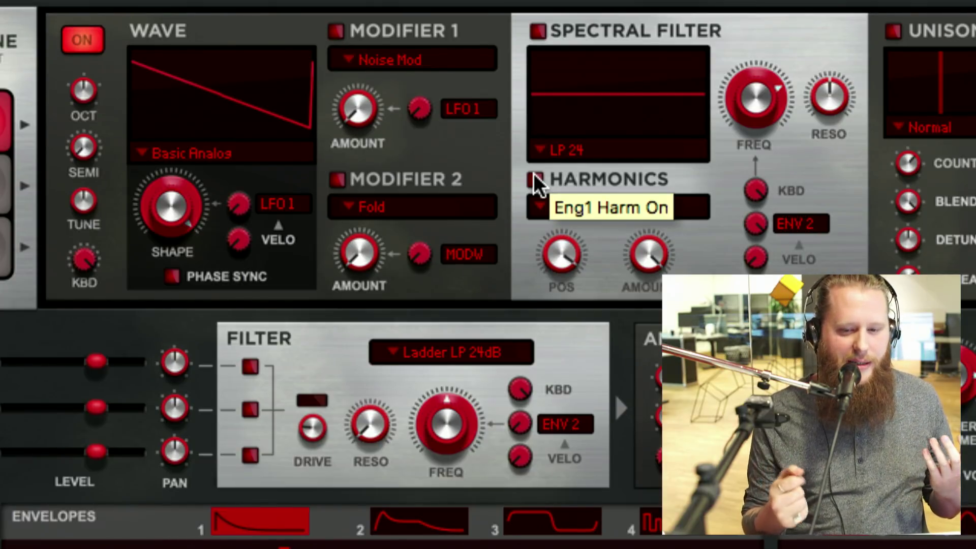
left_click(534, 178)
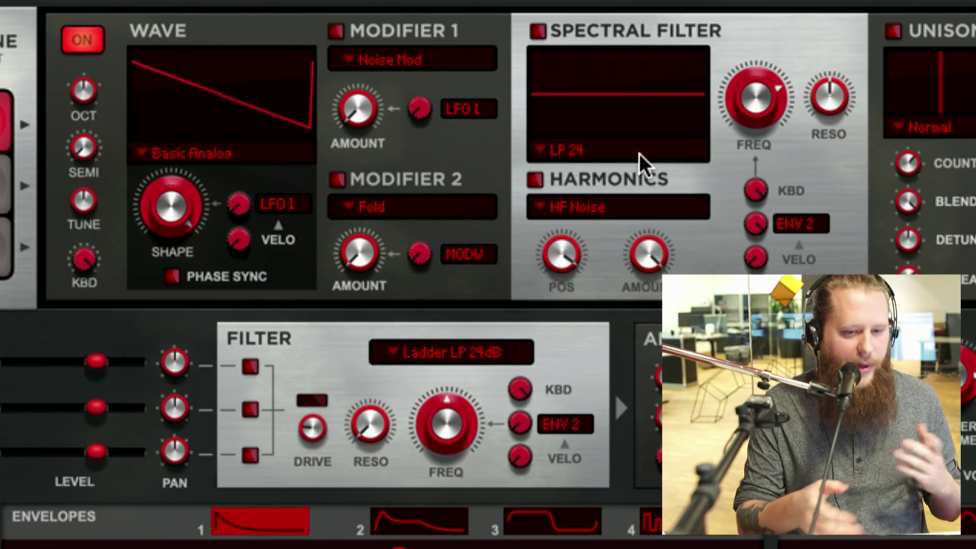
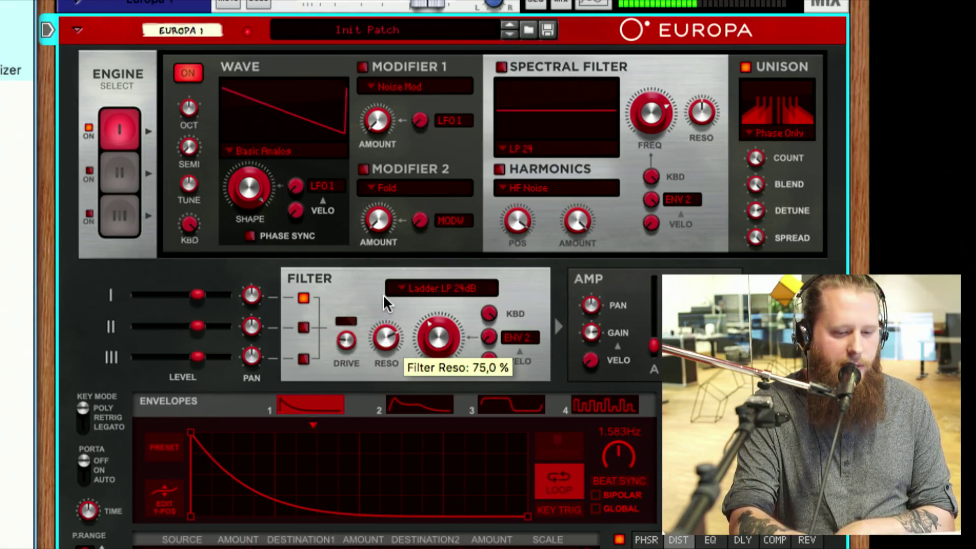
Step: Adjust the main filter's Drive and try its Frequency with the Ladder LP 24dB type
left_click_drag(346, 348, 344, 300)
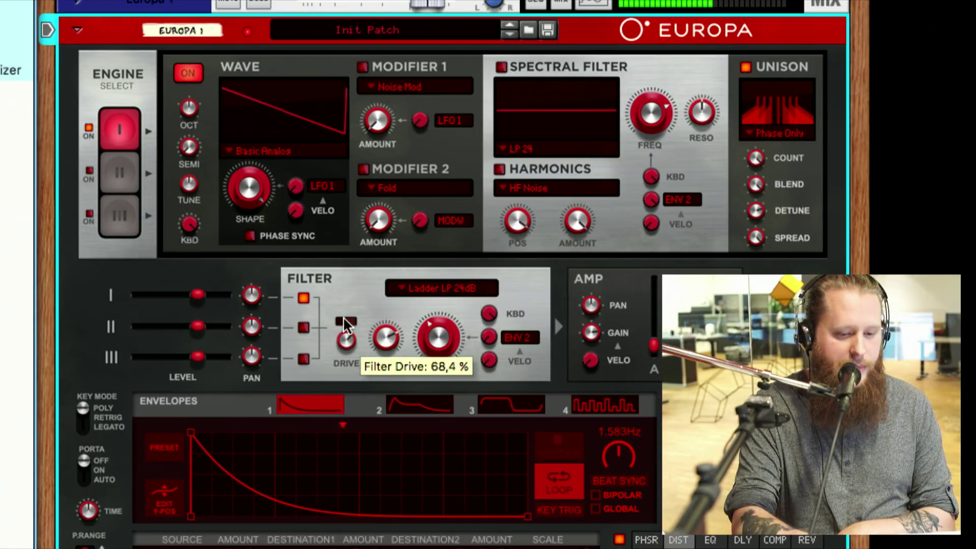
mouse_move(434, 351)
left_mouse_down()
mouse_move(426, 309)
mouse_move(432, 355)
mouse_move(427, 322)
mouse_move(426, 347)
left_mouse_up()
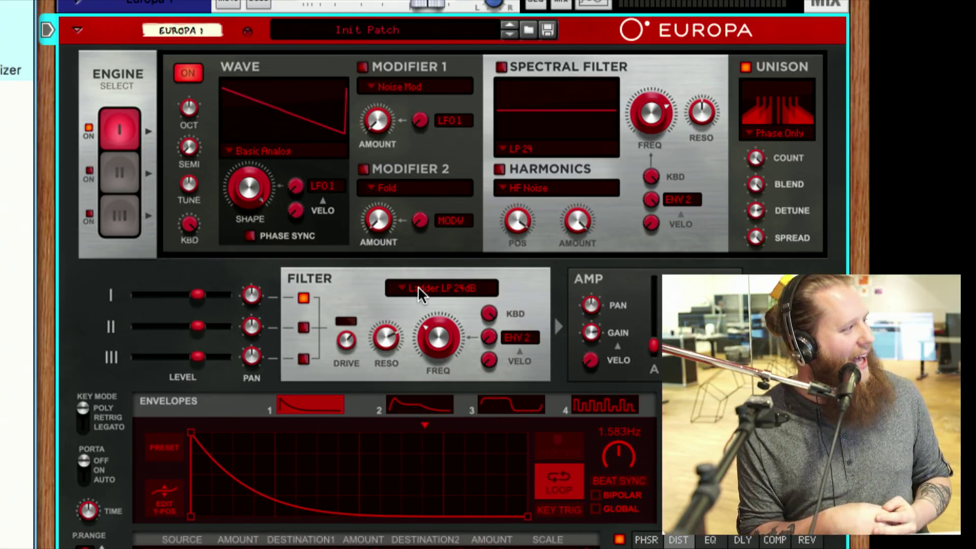
Step: Change the main filter type to K35 LP 12dB and raise its Drive and its Resonance to 100 %
left_click(418, 286)
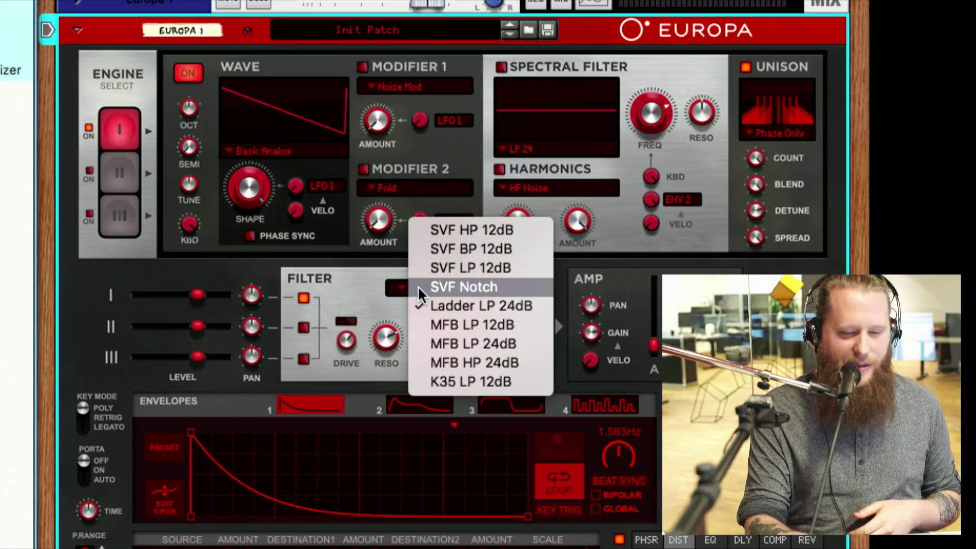
left_click(453, 382)
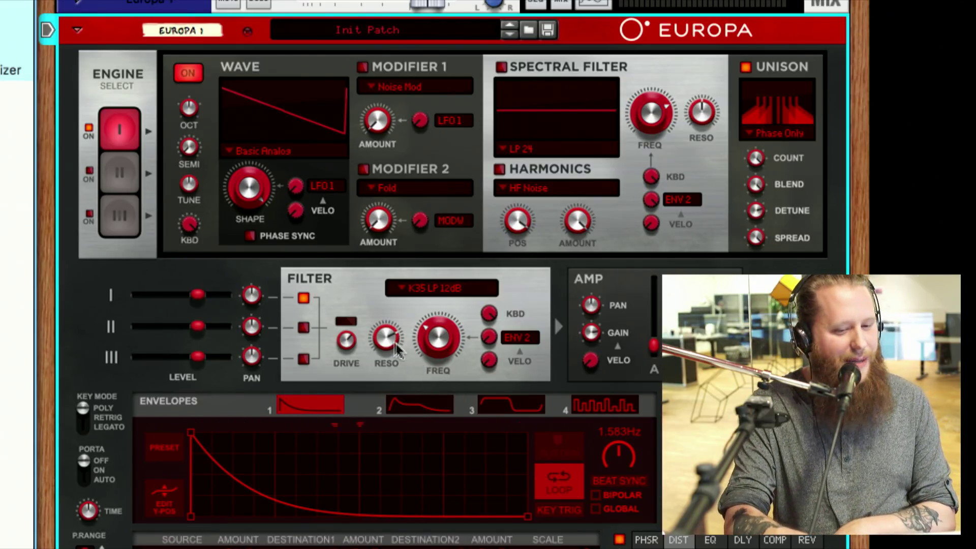
left_click_drag(391, 341, 438, 353)
left_click_drag(346, 340, 352, 321)
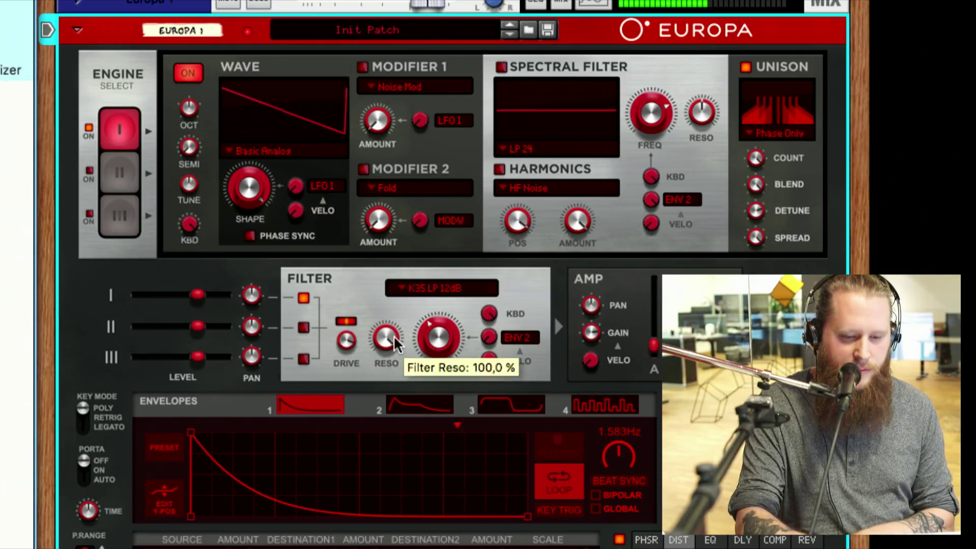
Step: Sweep the K35 filter's Frequency down to about 645 Hz, reduce its Resonance to 71.9 % and lower its Drive
left_click_drag(438, 339, 437, 332)
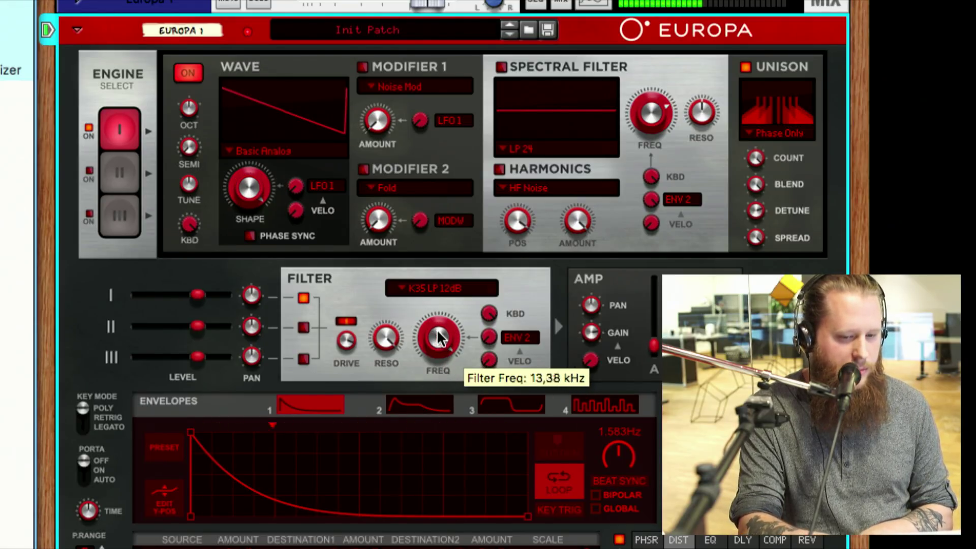
left_click_drag(436, 346, 438, 367)
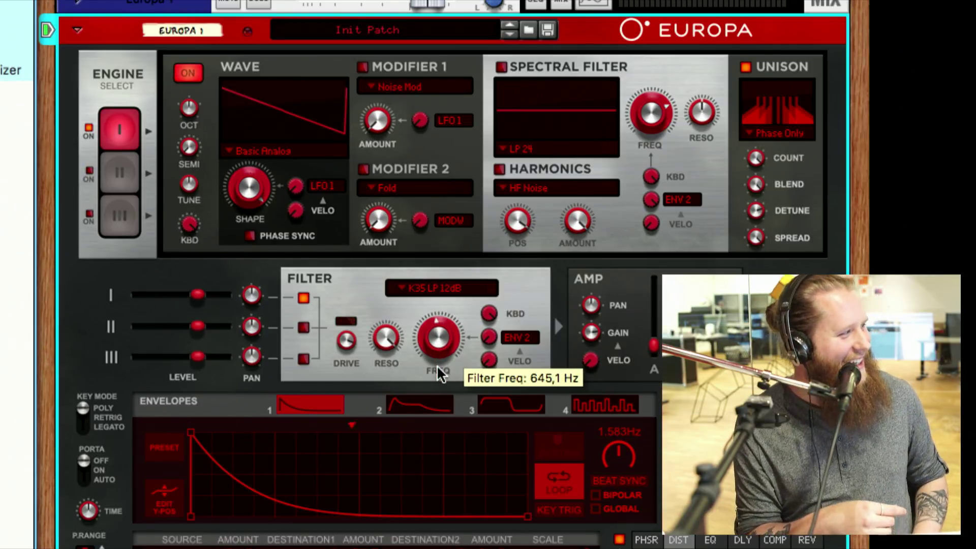
left_click_drag(382, 354, 384, 364)
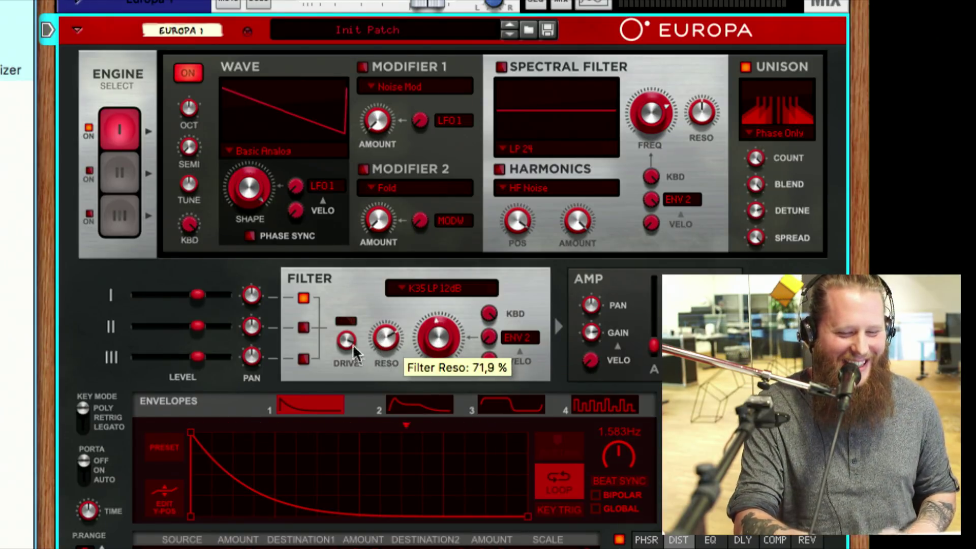
left_click_drag(345, 337, 353, 376)
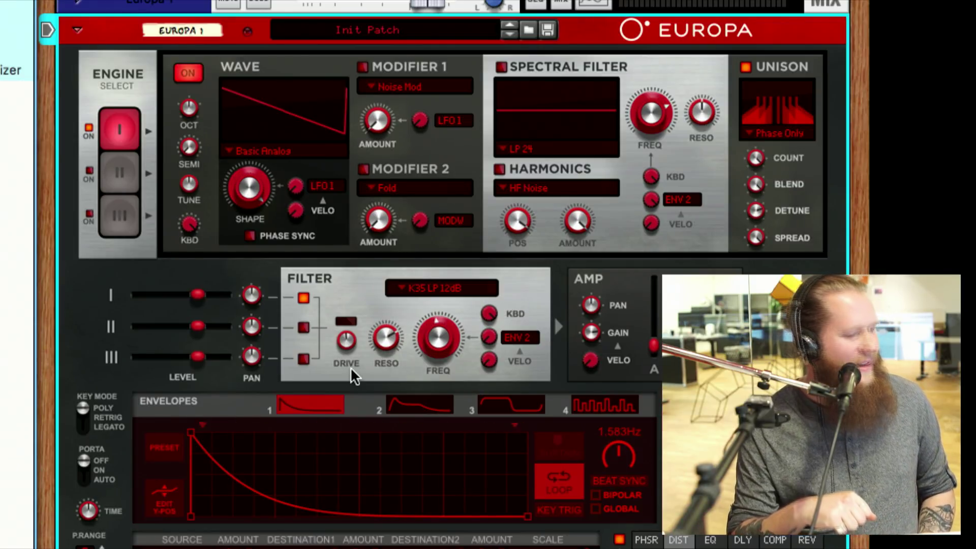
Step: Change the main filter type to MFB LP 24dB and try maximum Resonance at about 402 Hz, then reduce Drive and Resonance
left_click(422, 291)
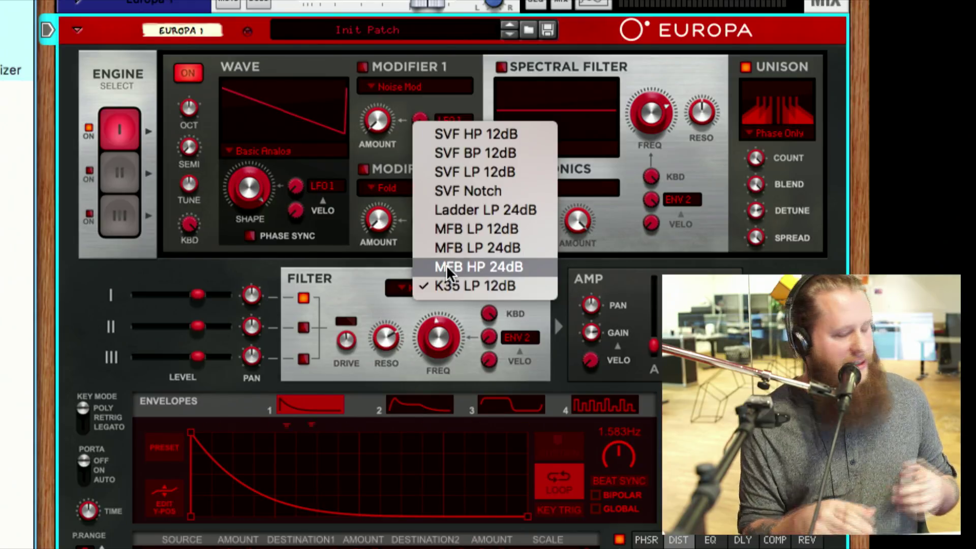
left_click(462, 252)
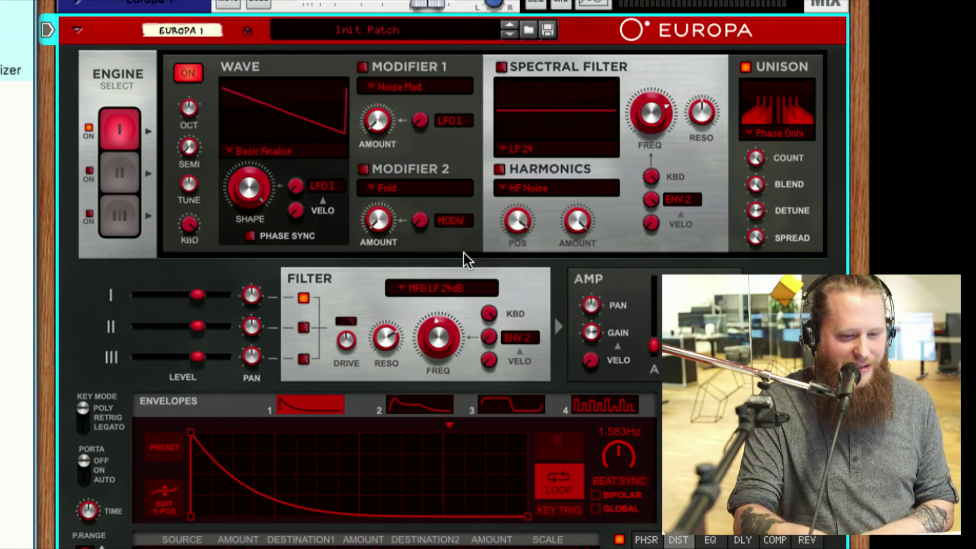
left_click_drag(386, 331, 434, 356)
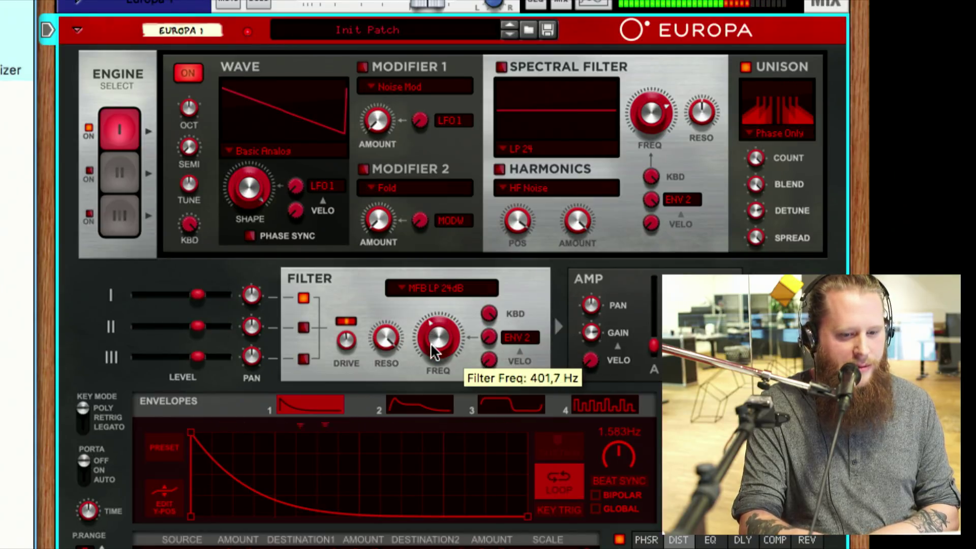
left_click_drag(349, 354, 354, 365)
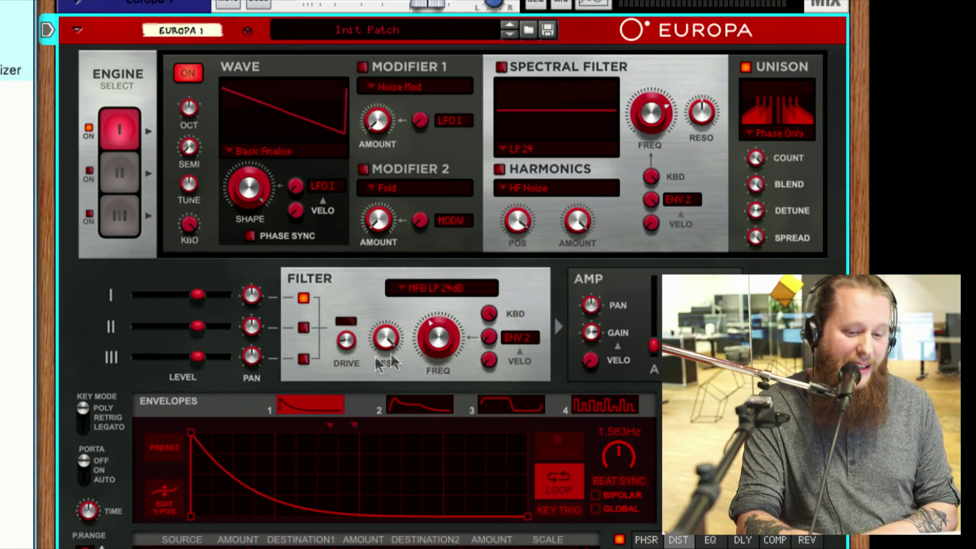
left_click_drag(392, 330, 407, 375)
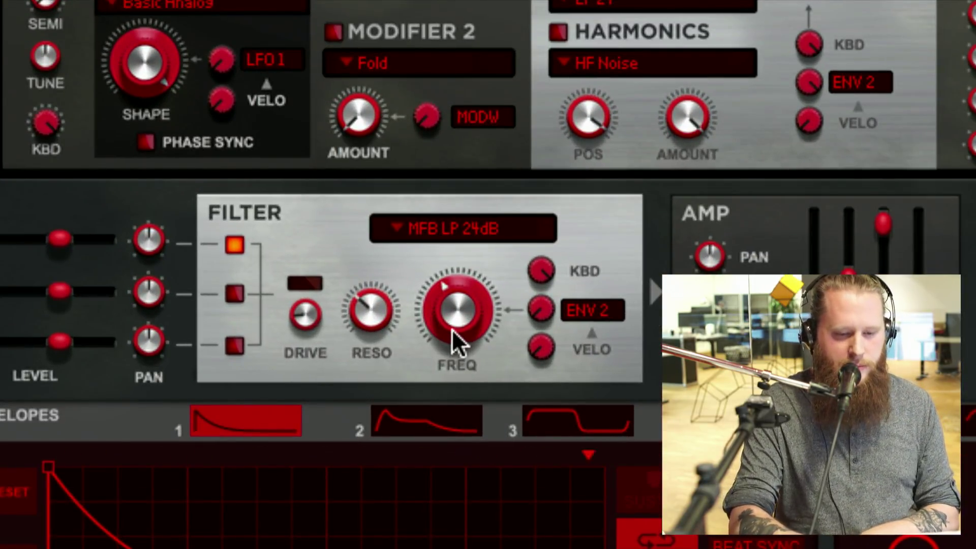
Step: Sweep the MFB filter with high Drive and Resonance, set its Frequency to about 1.04 kHz and lower the Drive
left_click_drag(452, 328, 443, 302)
left_click_drag(307, 289, 303, 237)
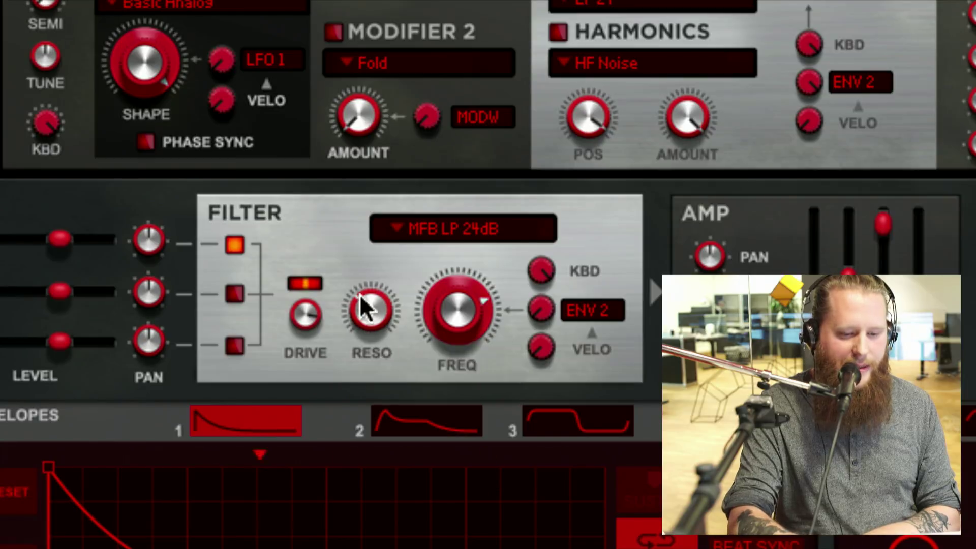
left_click_drag(359, 295, 357, 247)
left_click_drag(451, 296, 449, 319)
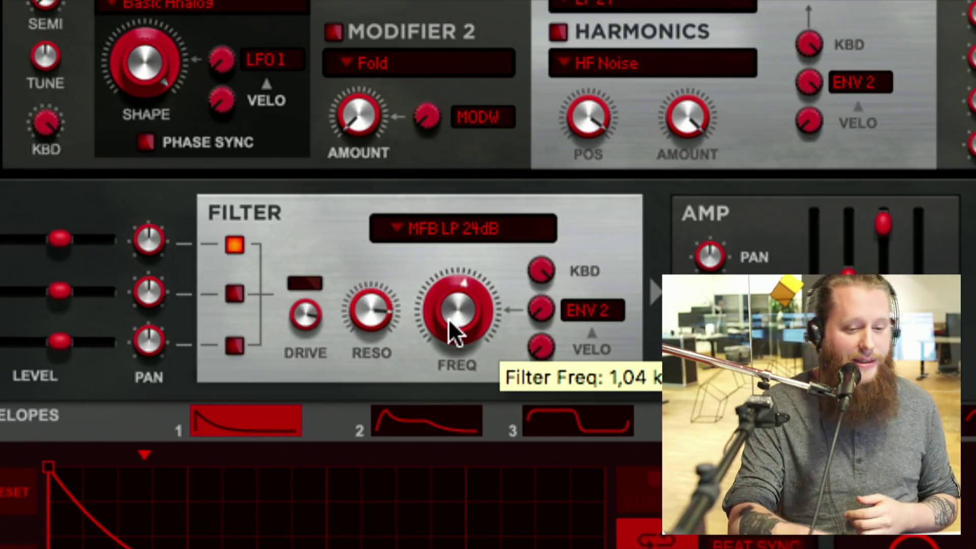
left_click_drag(310, 319, 330, 355)
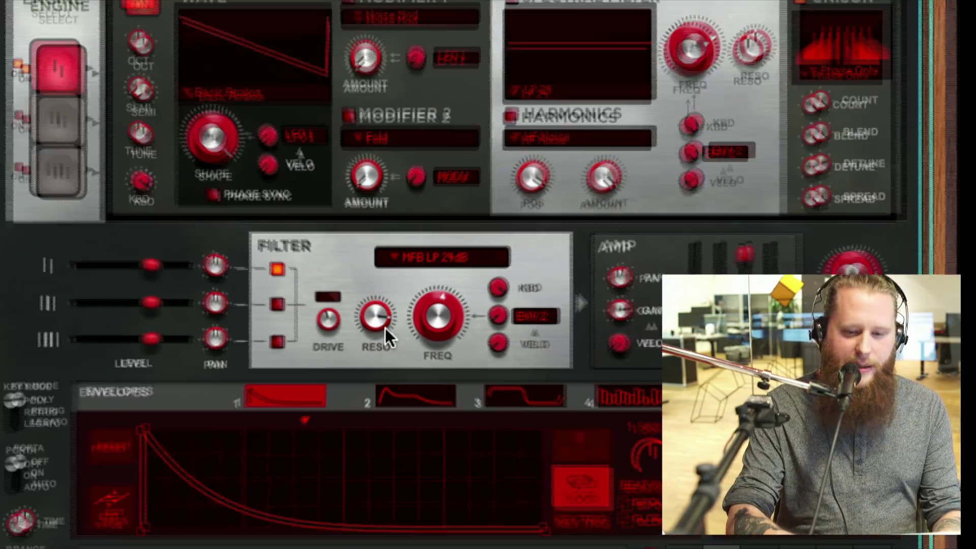
Step: Shorten the Amp envelope's Release to near minimum
mouse_move(389, 331)
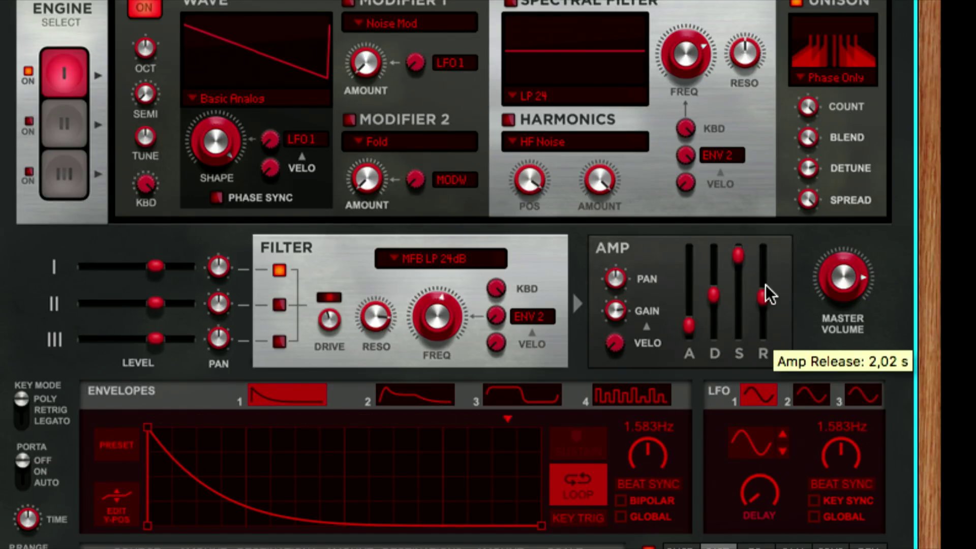
left_click_drag(767, 294, 764, 333)
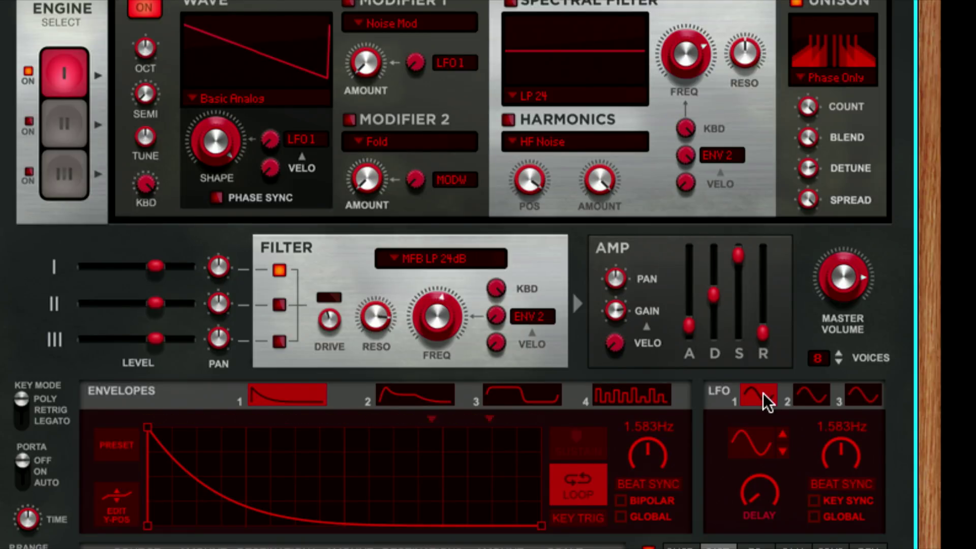
Step: Display Envelope 2, raise its modulation amount on the main filter's Frequency, and lengthen the Amp Release
scroll(734, 522, "down", 4)
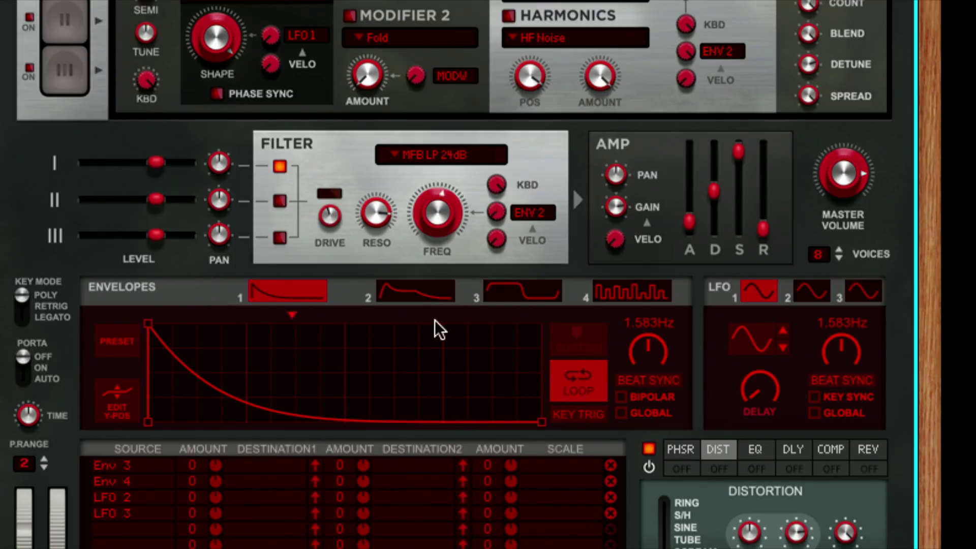
left_click(436, 288)
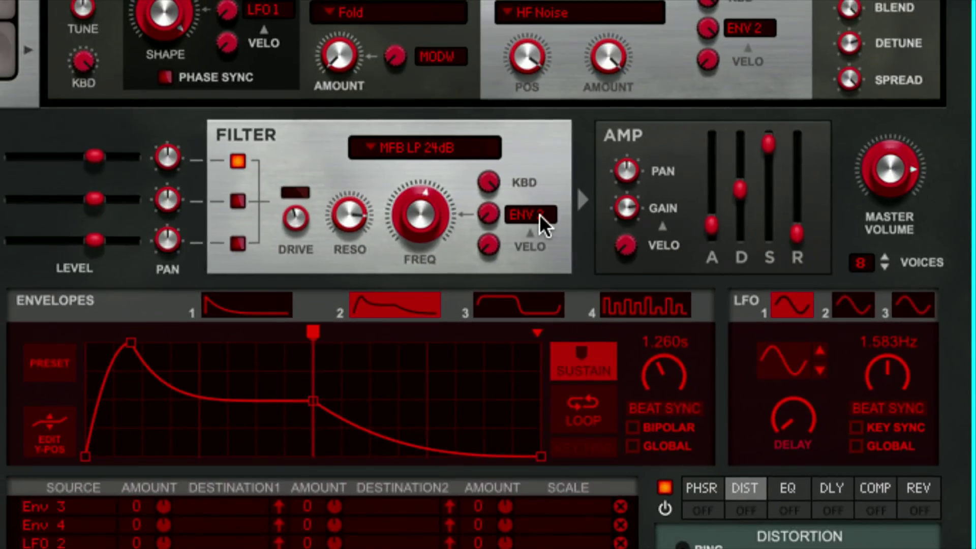
left_click(531, 216)
left_click(540, 168)
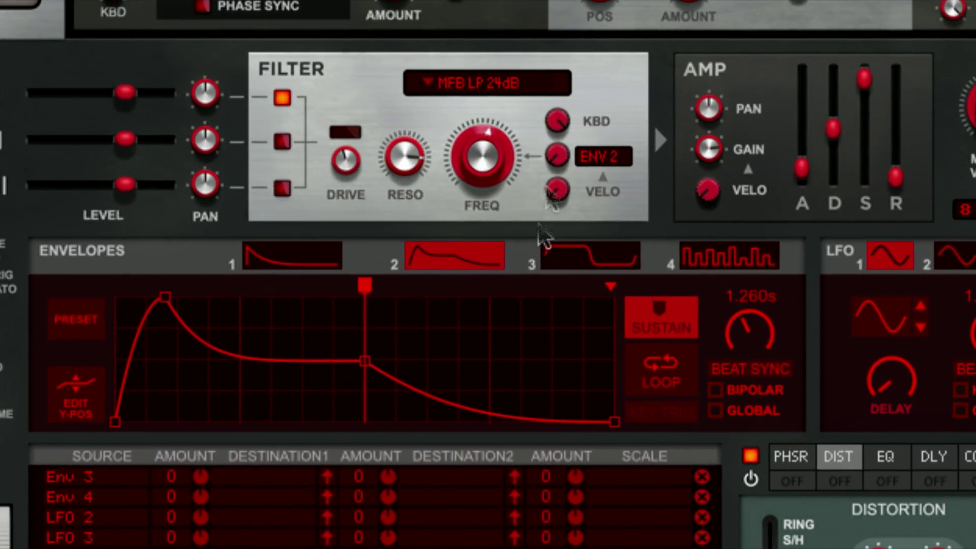
left_click_drag(566, 153, 562, 93)
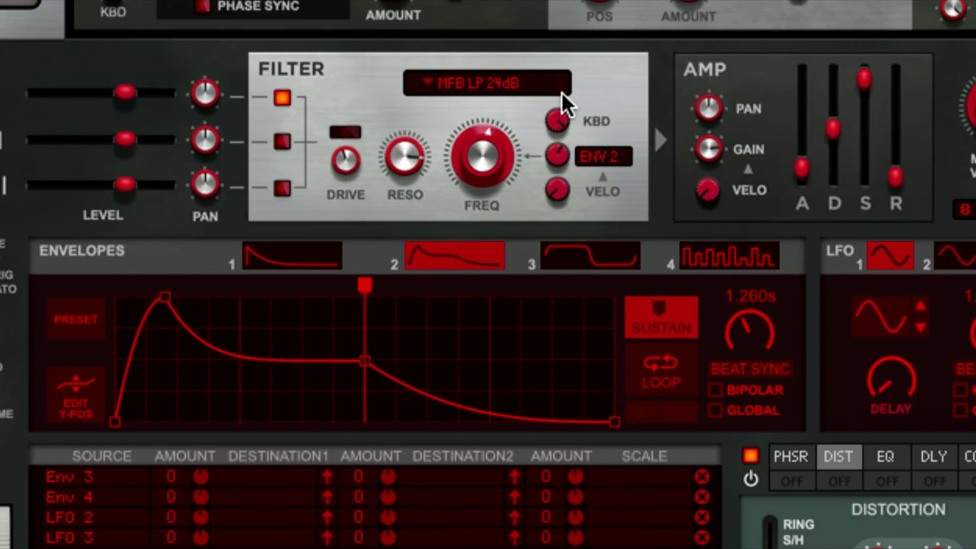
left_click_drag(896, 176, 893, 147)
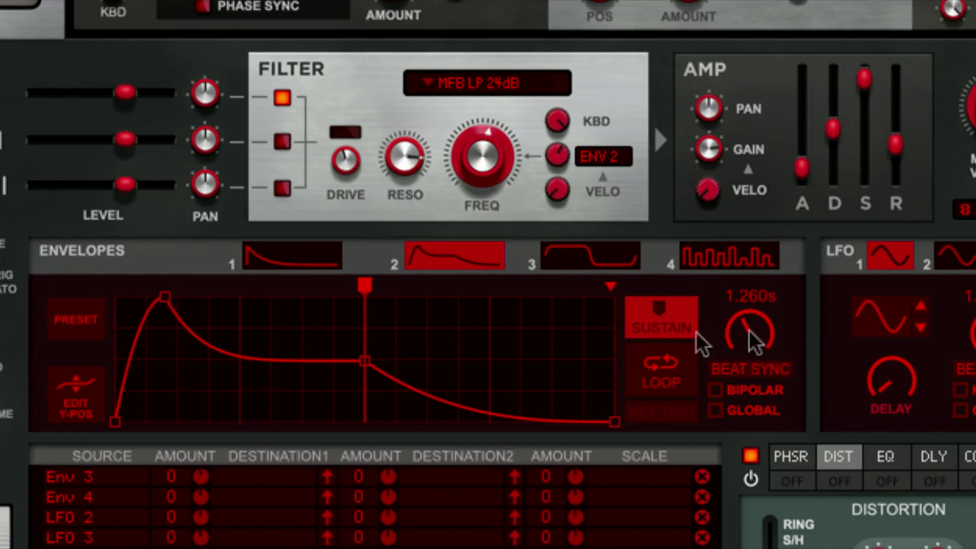
Step: Try Envelope 2's sustain marker at different points, leaving it about two thirds along the envelope
left_click(367, 285)
mouse_move(367, 286)
left_mouse_down()
mouse_move(378, 286)
mouse_move(359, 287)
left_mouse_up()
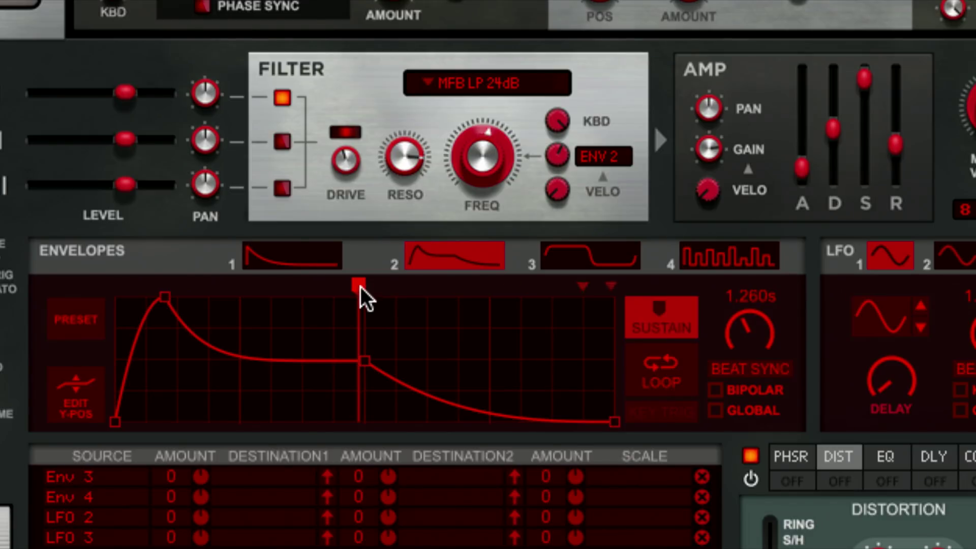
mouse_move(359, 287)
left_mouse_down()
mouse_move(200, 294)
mouse_move(198, 283)
left_mouse_up()
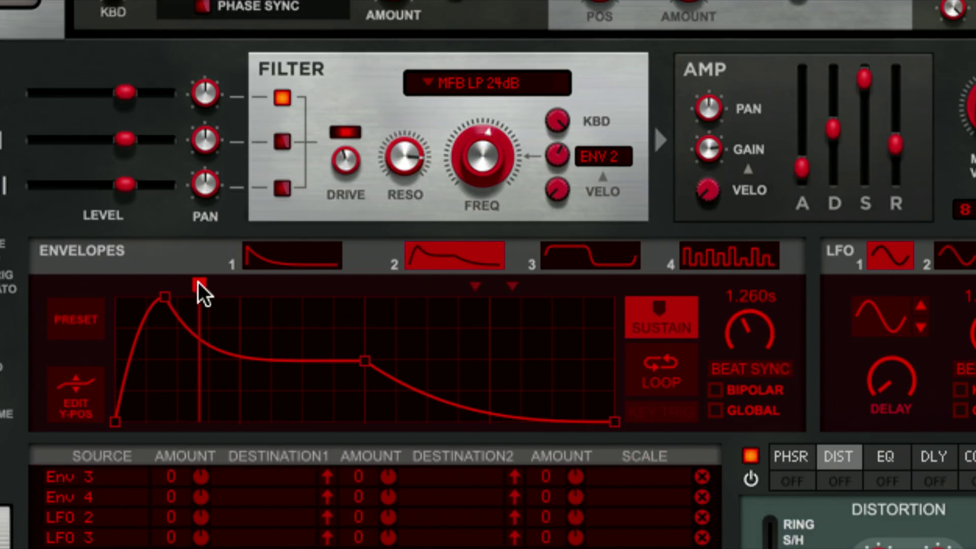
left_click_drag(198, 283, 452, 334)
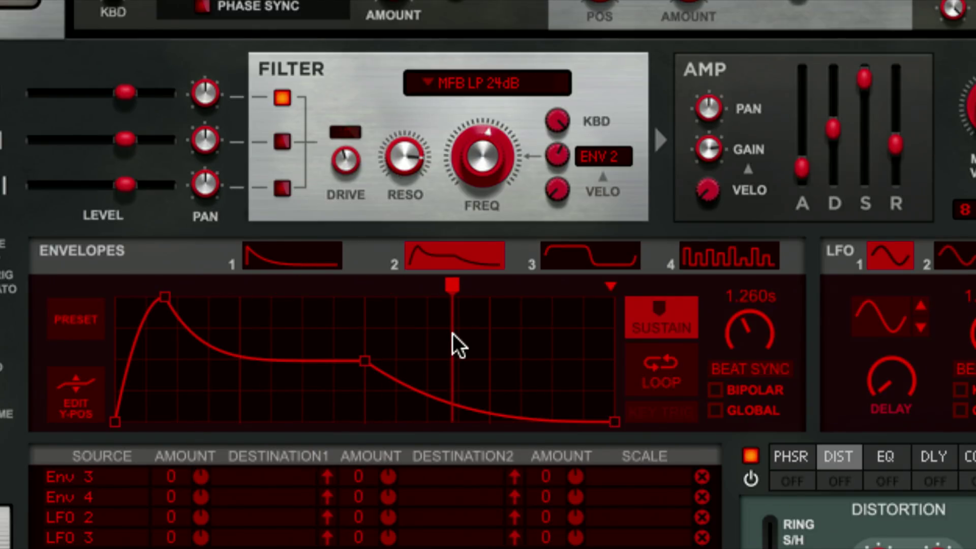
Step: Nudge Envelope 2's sustain marker slightly earlier and lengthen the envelope time to 6.893 s
left_click_drag(452, 284, 448, 285)
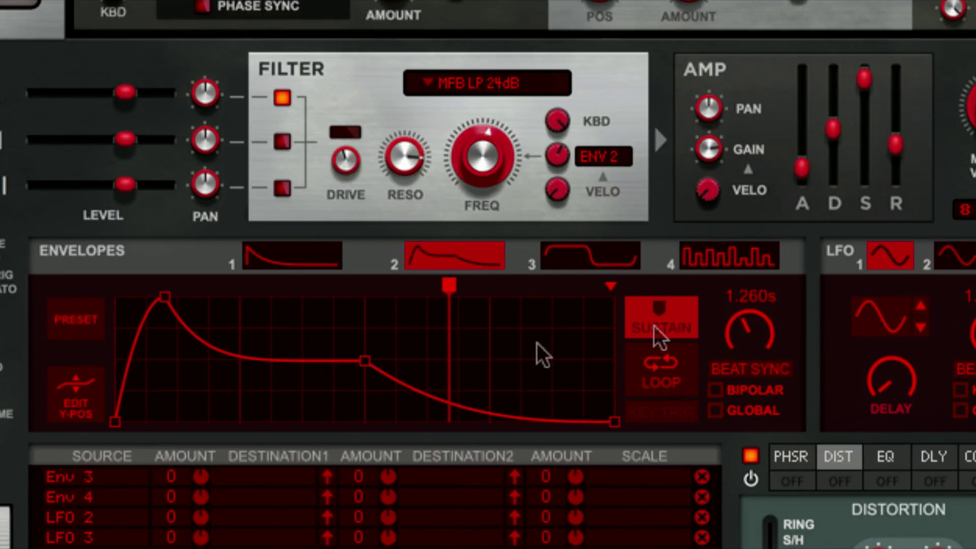
left_click_drag(748, 323, 758, 422)
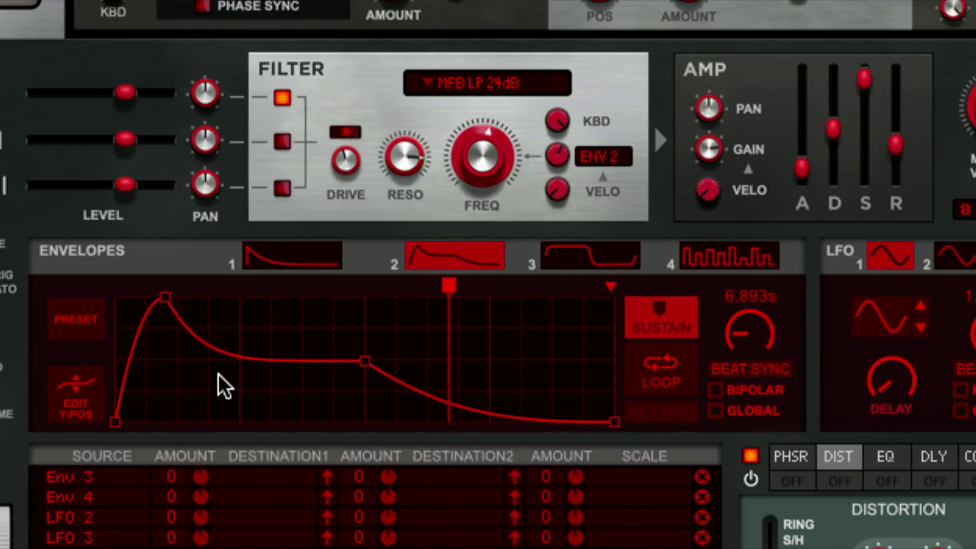
Step: Load the preset of repeated decaying spikes in the third row into Envelope 2 and set its time to 1.260 s
left_click(90, 325)
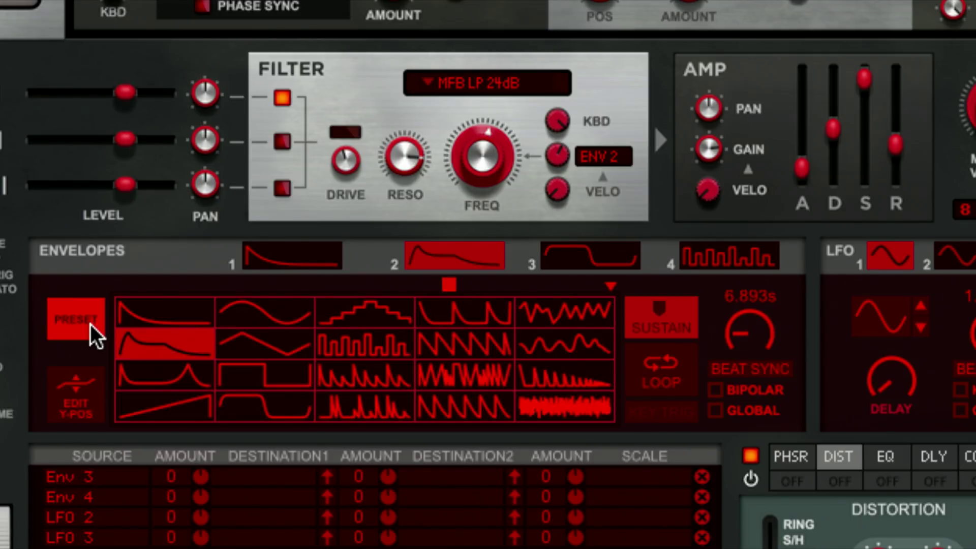
left_click(344, 376)
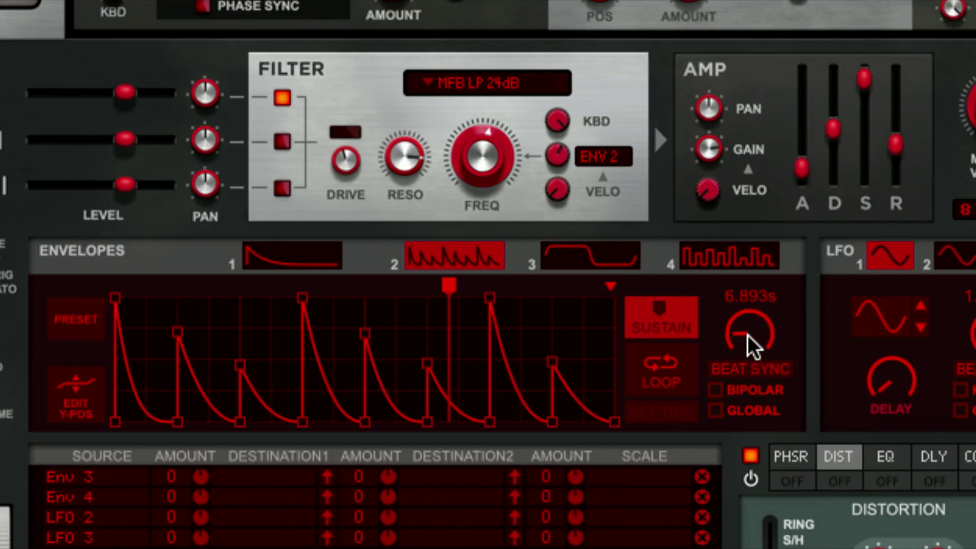
left_click_drag(748, 335, 737, 237)
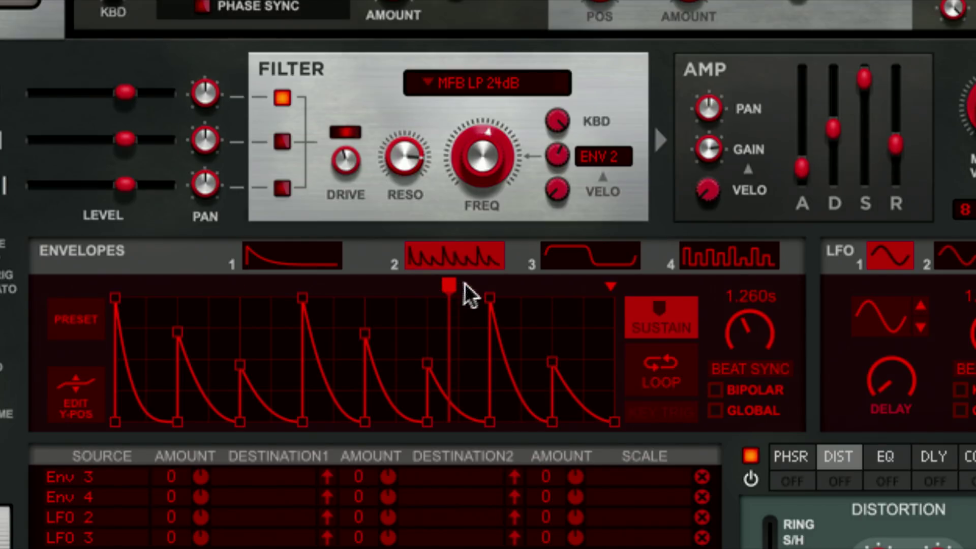
Step: Try Envelope 2 looping instead of sustaining with the main filter's Resonance at 56.3 %, leaving both Sustain and Loop off
left_click(633, 315)
left_click(648, 366)
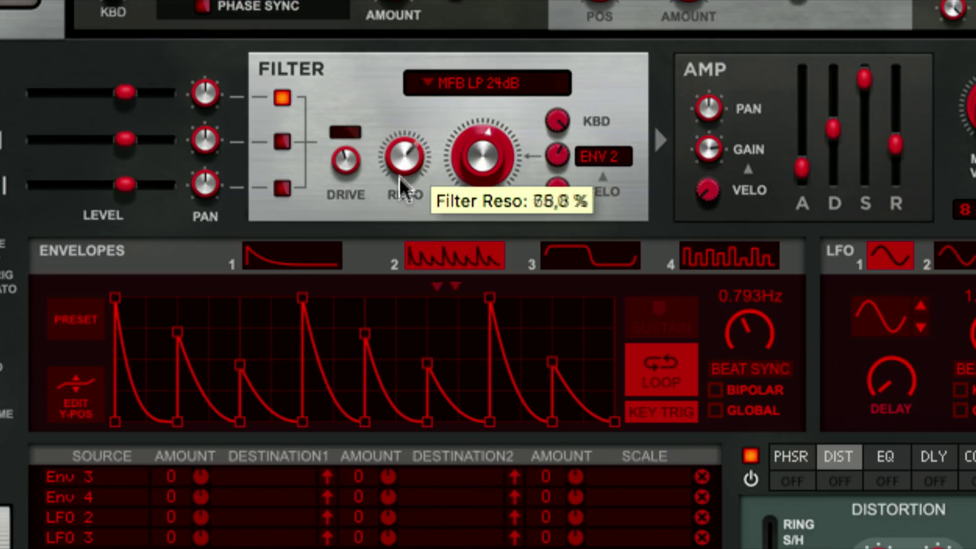
scroll(401, 187, "down", 5)
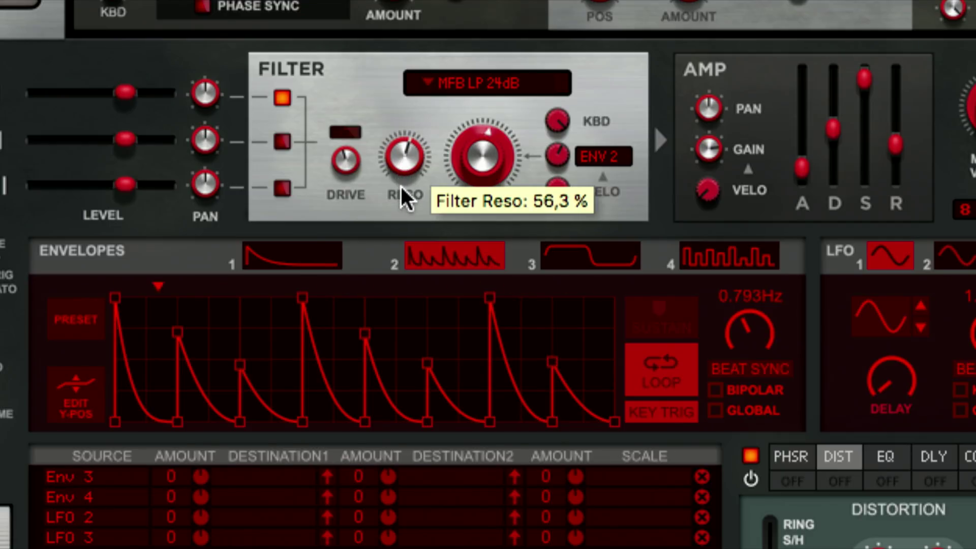
left_click(639, 361)
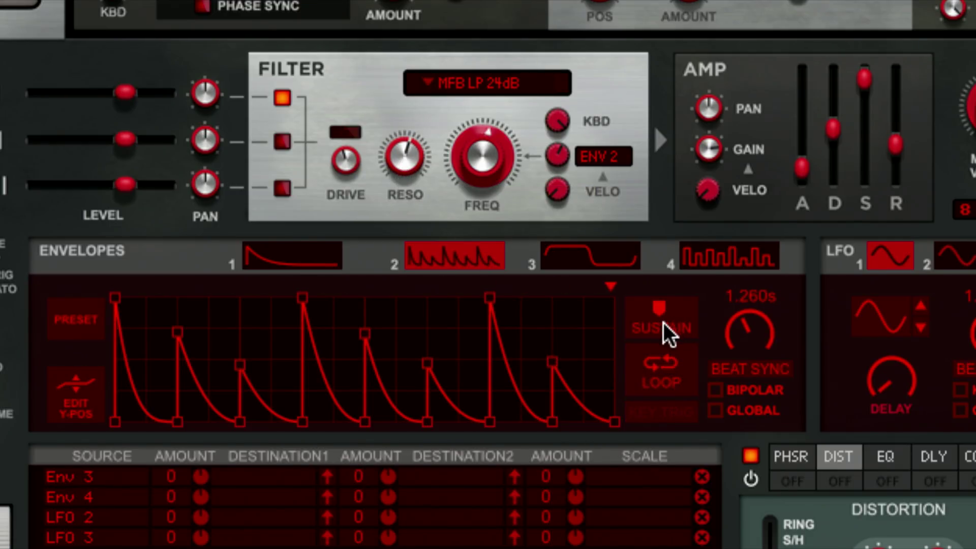
Step: Load the attack-decay preset into Envelope 2 and add a dip and a second peak before its midpoint
left_click(64, 324)
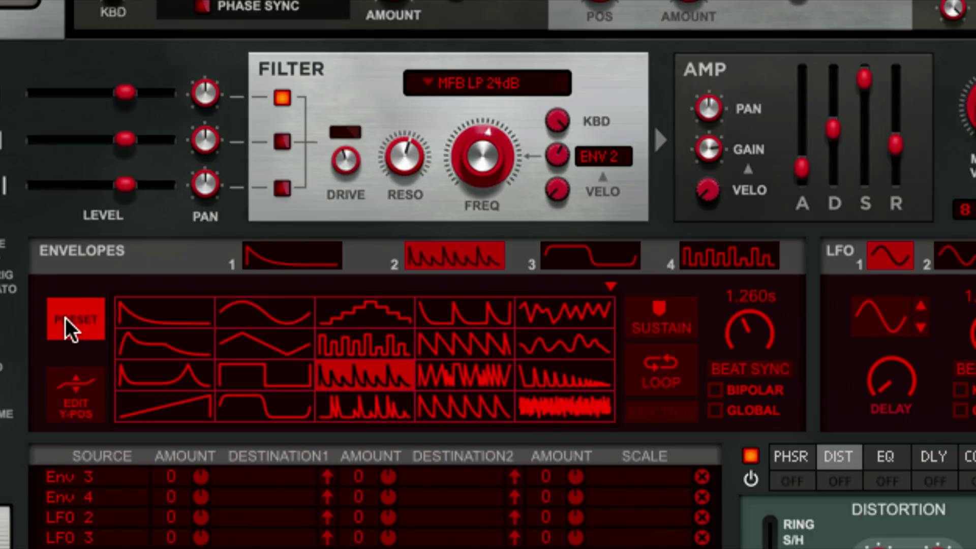
left_click(163, 345)
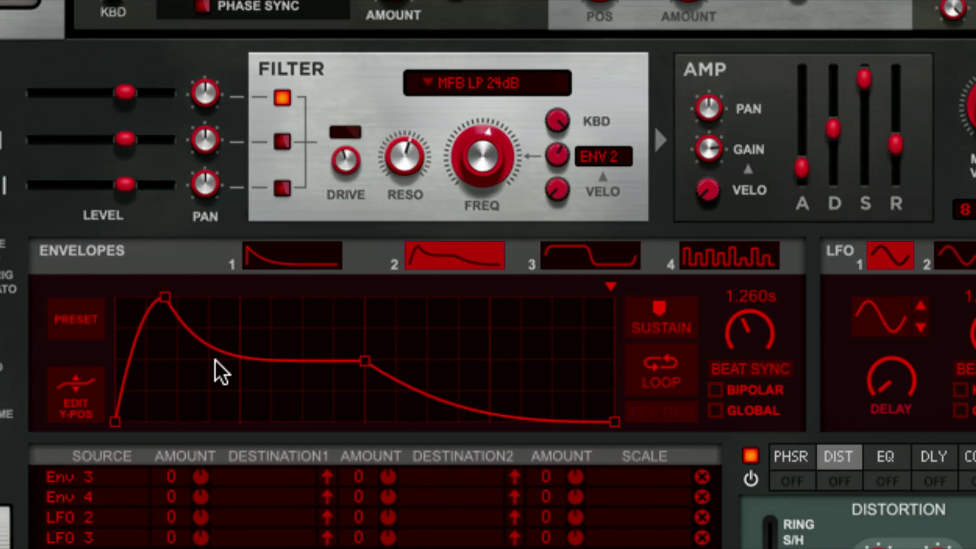
left_click_drag(243, 354, 305, 328)
left_click(246, 382)
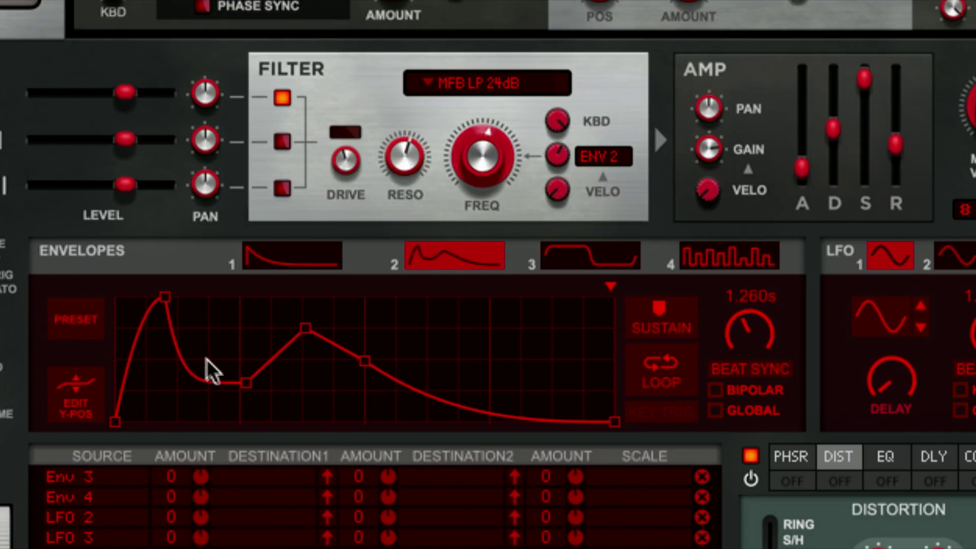
Step: Add zigzag points to the second half of Envelope 2 and bend the opening attack and the segment after the midpoint downward
double_click(505, 313)
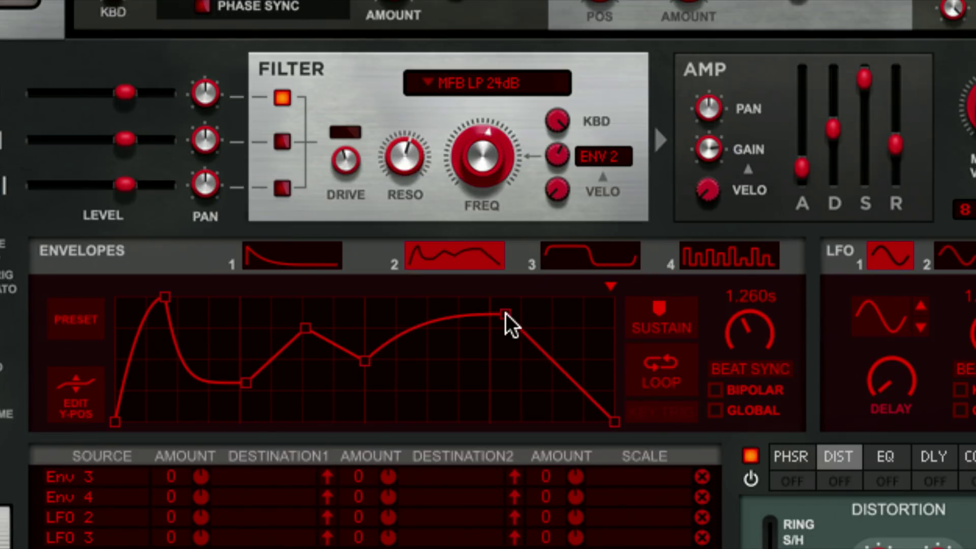
left_click_drag(441, 312, 479, 429)
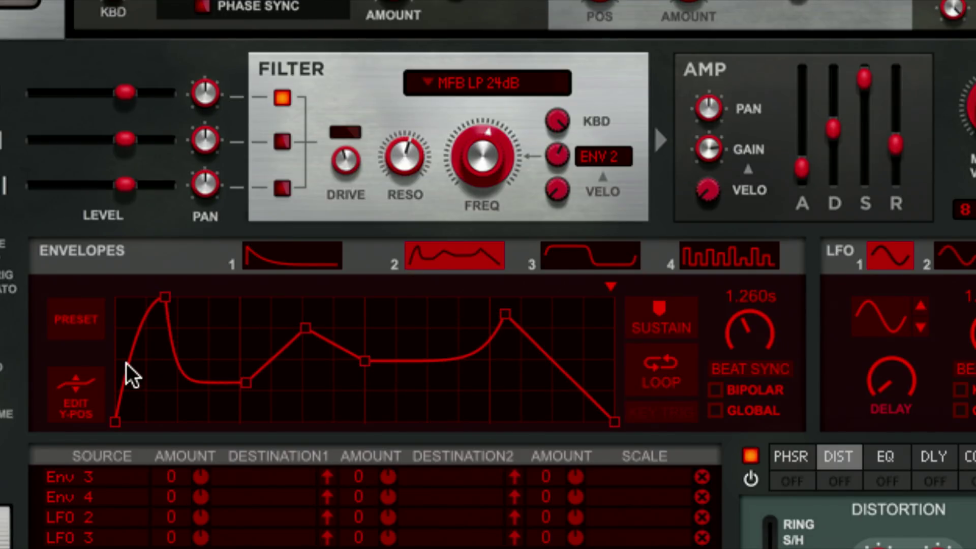
left_click_drag(126, 363, 287, 432)
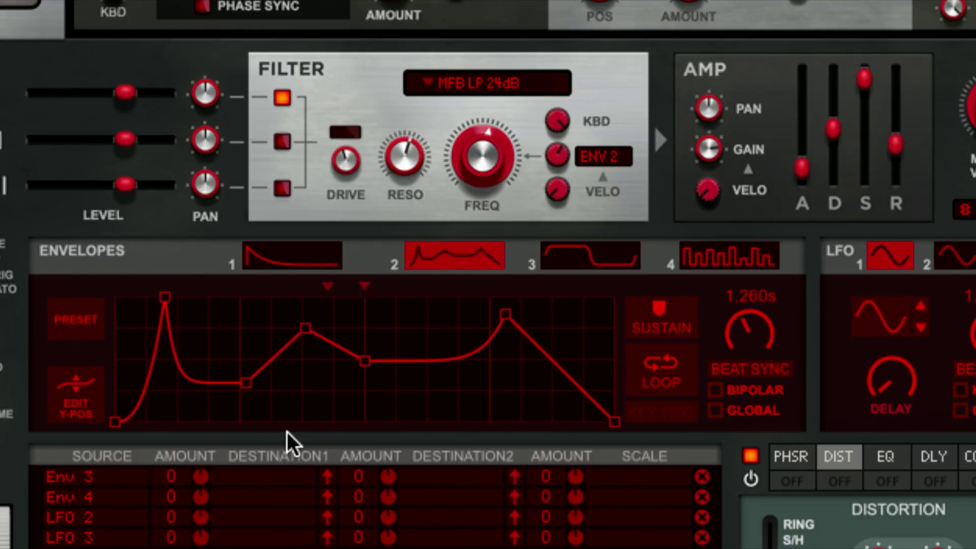
double_click(415, 414)
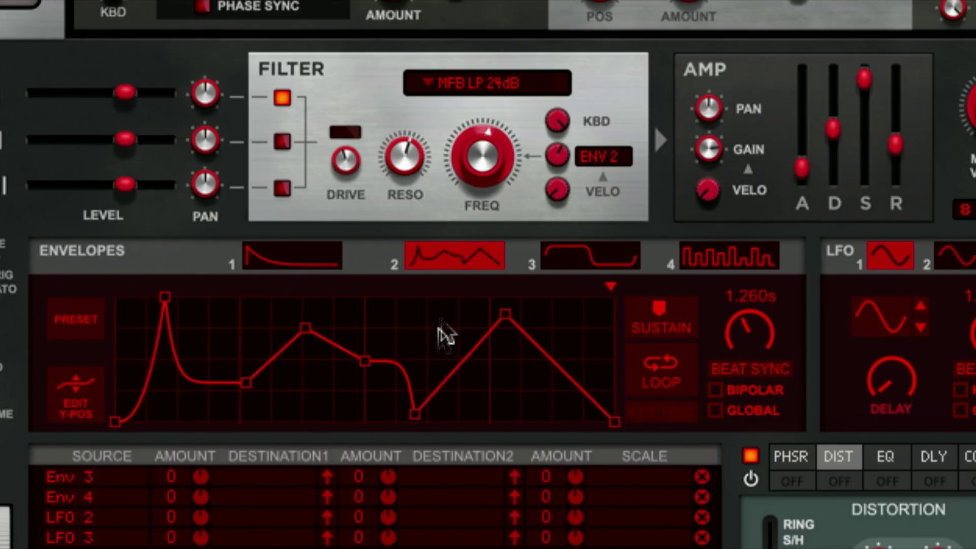
double_click(440, 311)
double_click(477, 398)
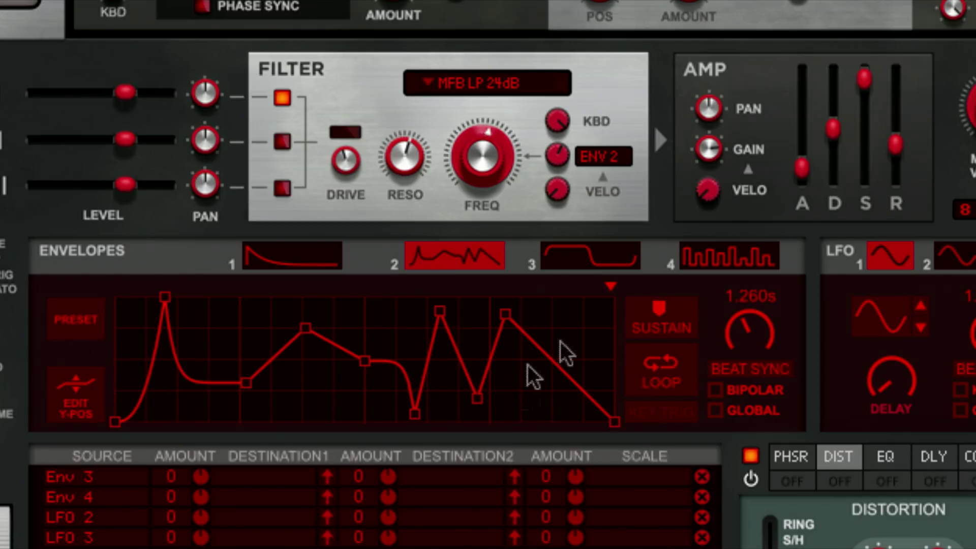
double_click(558, 324)
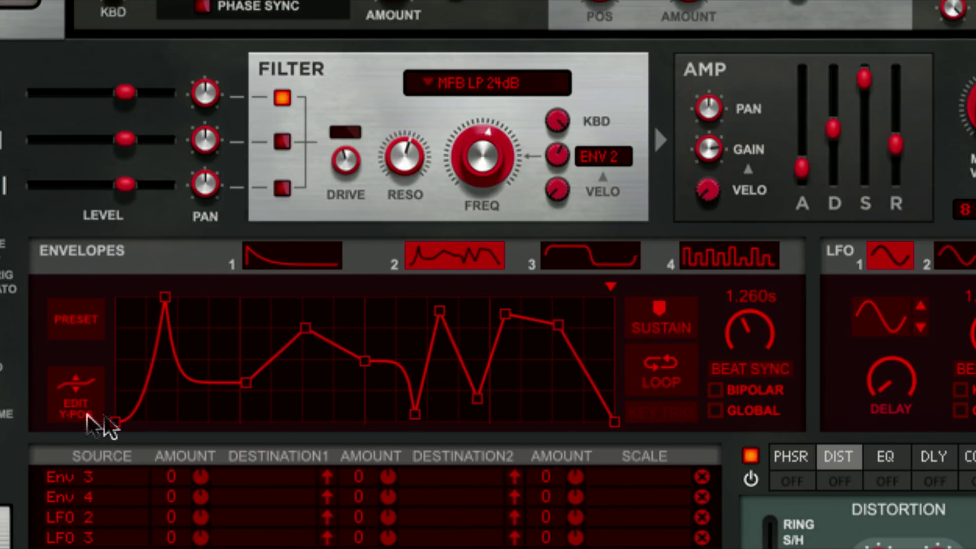
Step: Try the uneven square-pulse and dense random presets on Envelope 2, leaving the uneven square-pulse shape loaded
left_click(85, 326)
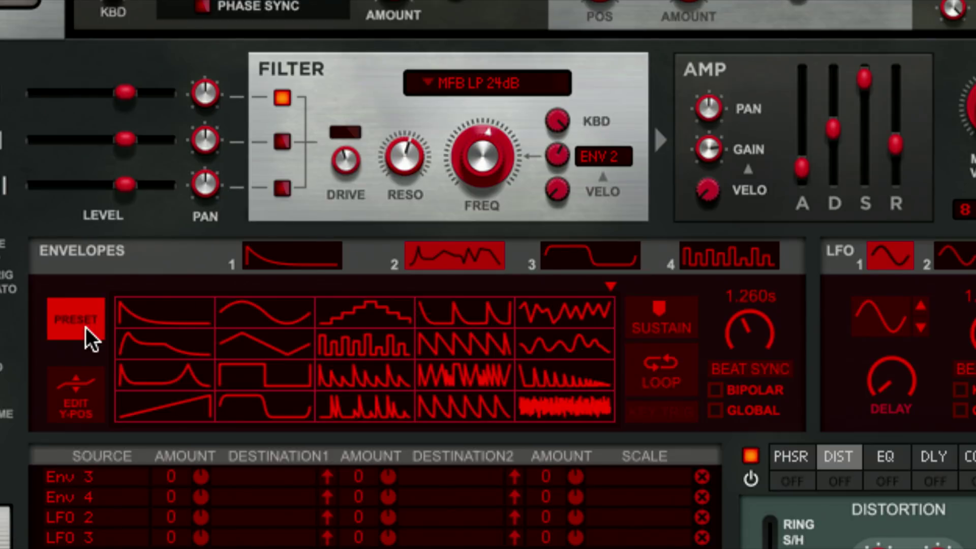
left_click(349, 341)
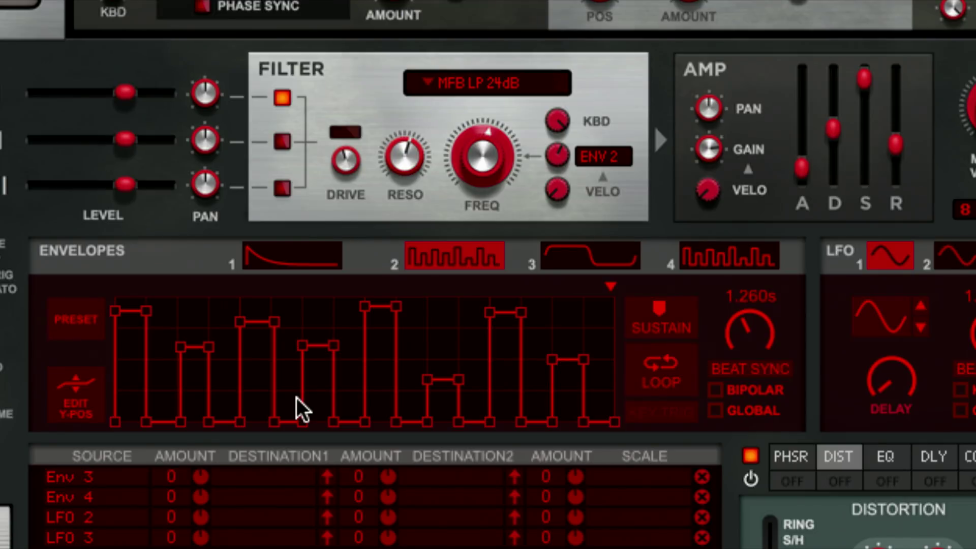
left_click(81, 343)
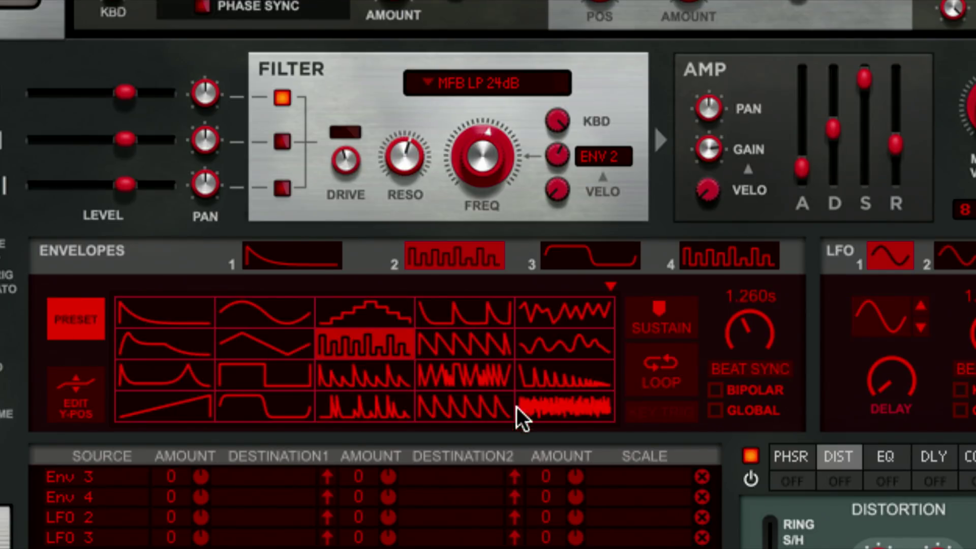
left_click(563, 408)
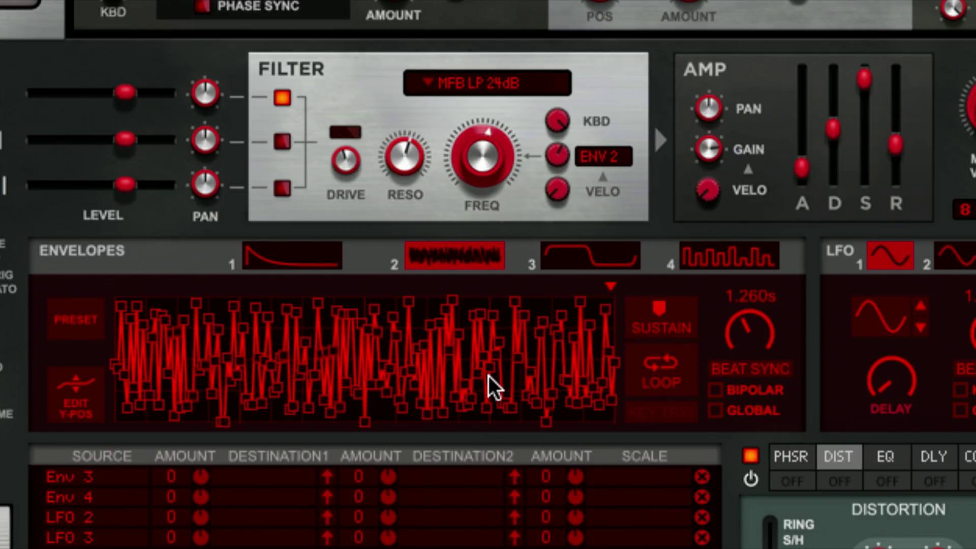
left_click(75, 316)
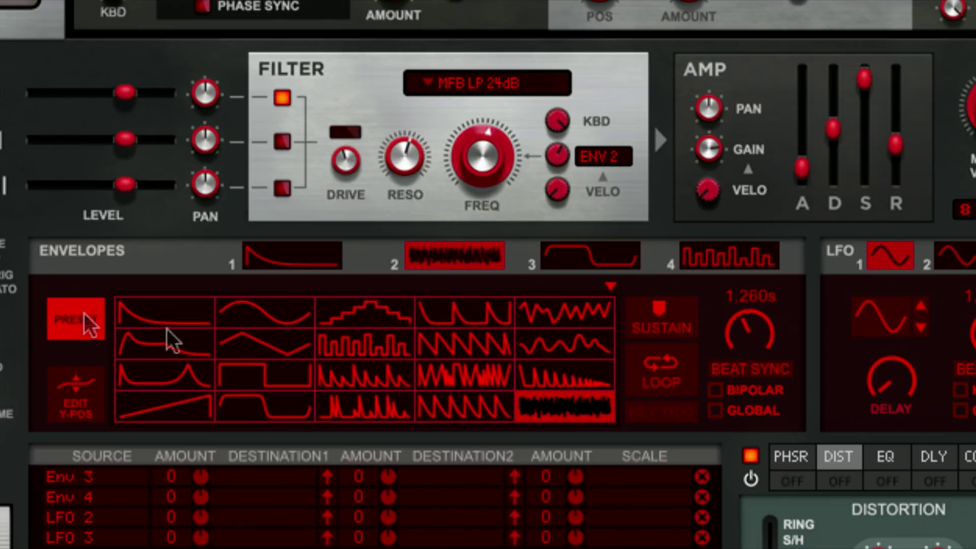
left_click(378, 347)
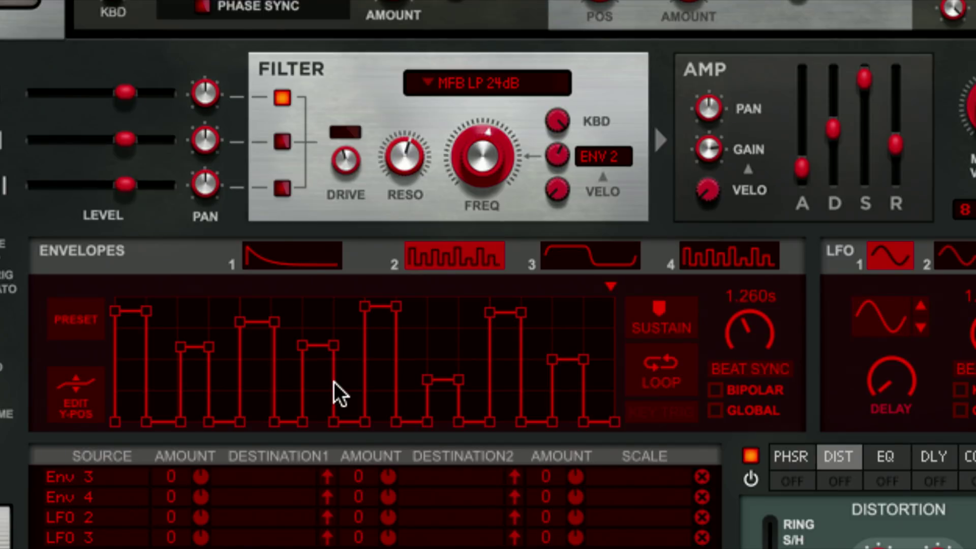
Step: Turn on Edit Y-Pos for Envelope 2, lower the third and fifth pulses, raise the sixth, and enable Loop
left_click(90, 407)
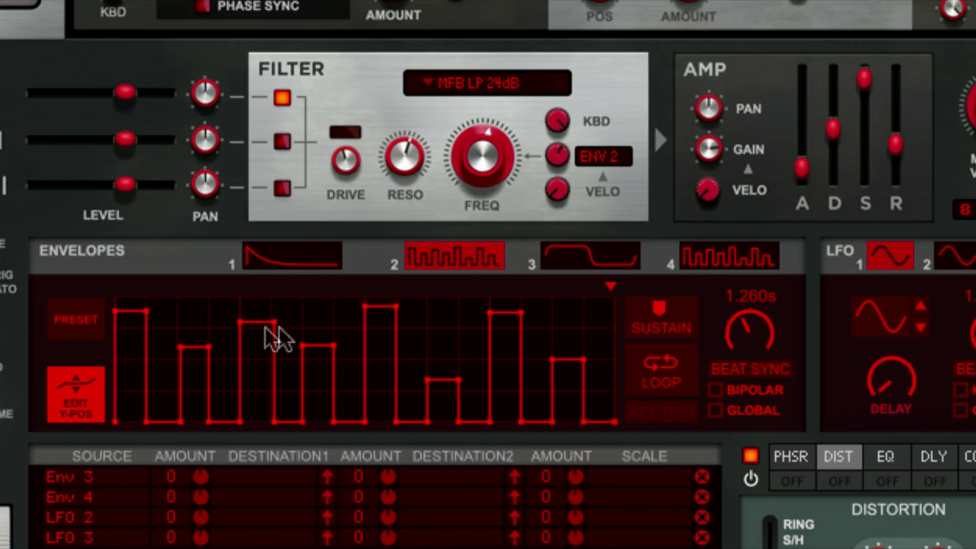
left_click_drag(262, 344, 264, 407)
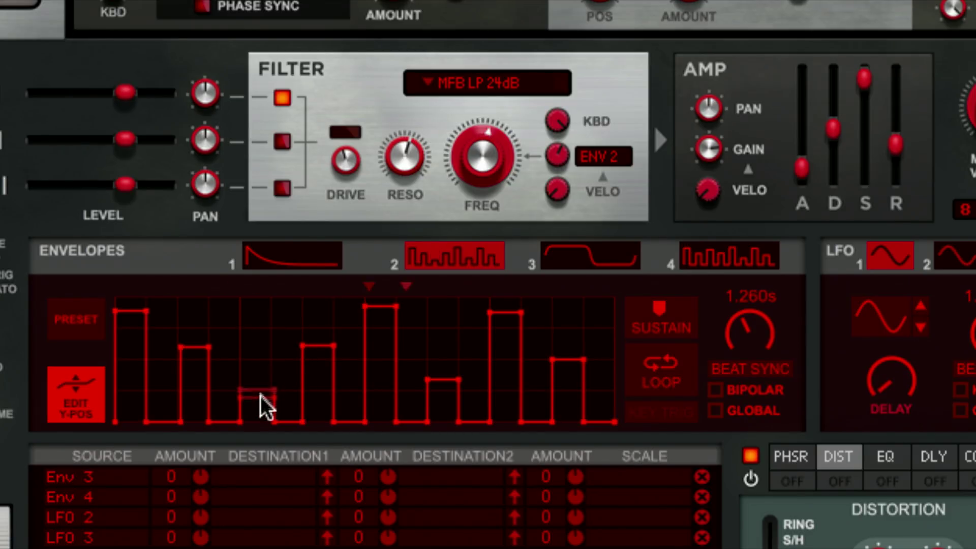
left_click_drag(396, 317, 386, 392)
left_click_drag(446, 336, 452, 318)
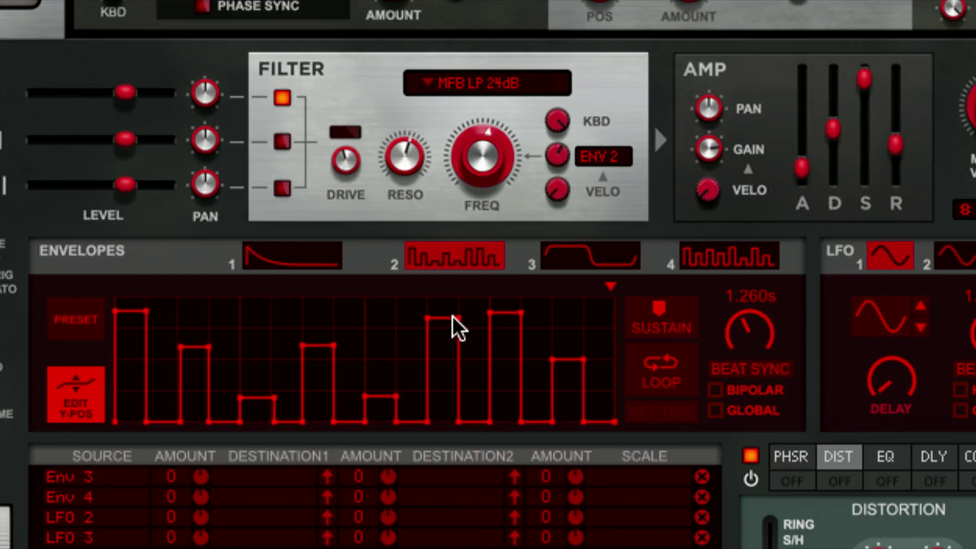
left_click(654, 330)
Step: Raise Envelope 2's second, fourth and eighth pulses near the top, and lower the first and seventh to about half height
left_click(560, 316)
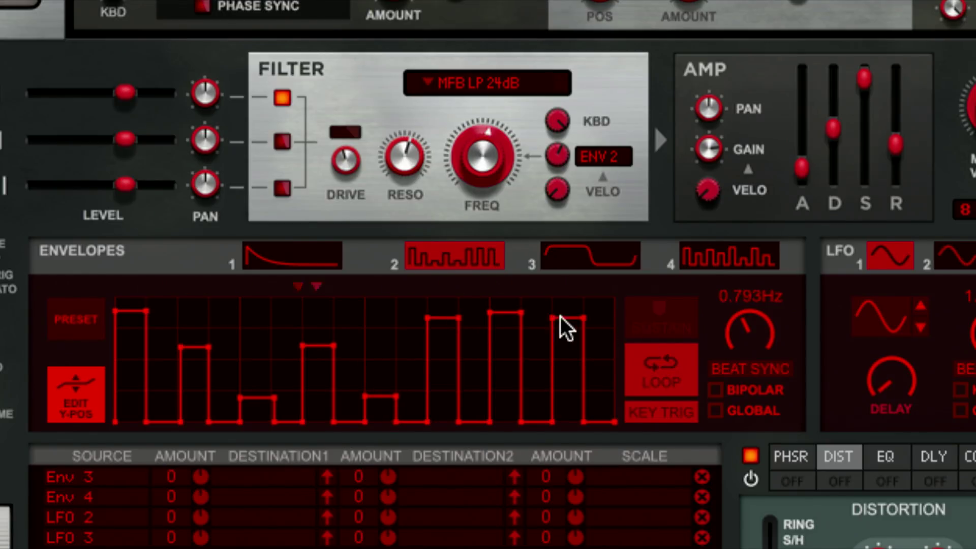
left_click(508, 367)
left_click(319, 309)
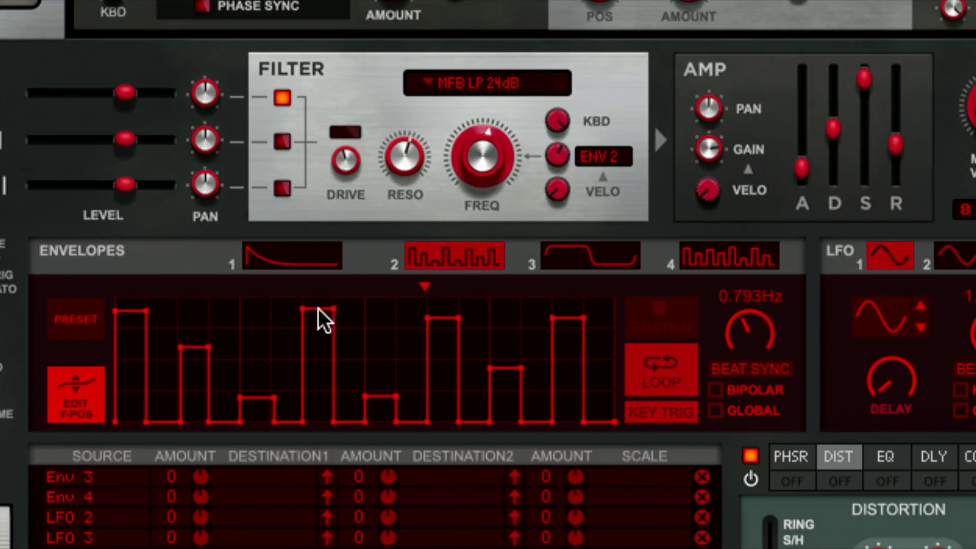
left_click(192, 385)
left_click(130, 360)
left_click(193, 315)
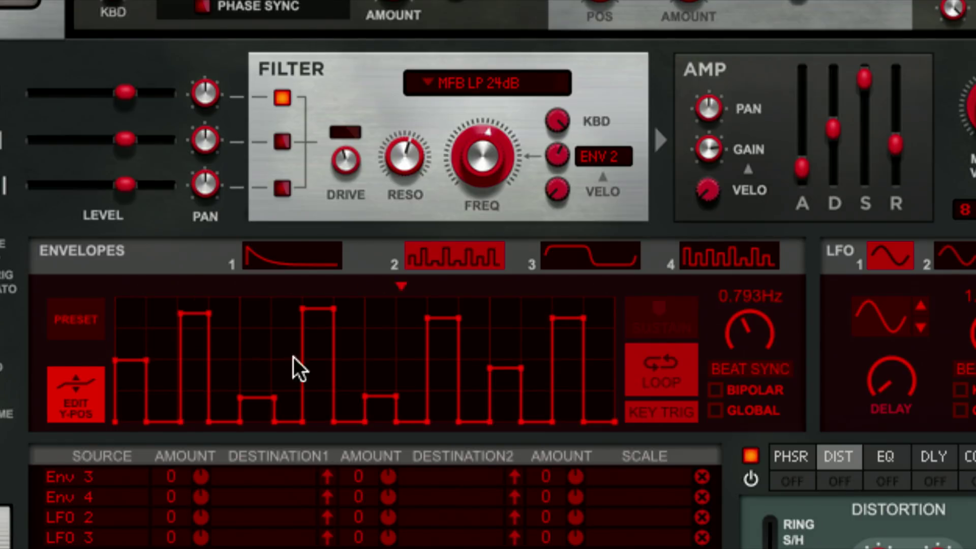
Step: Lower Envelope 2's fourth pulse, raise the fifth to mid height, and lift five gaps between pulses to varied levels
left_click(316, 399)
left_click(390, 361)
left_click(410, 397)
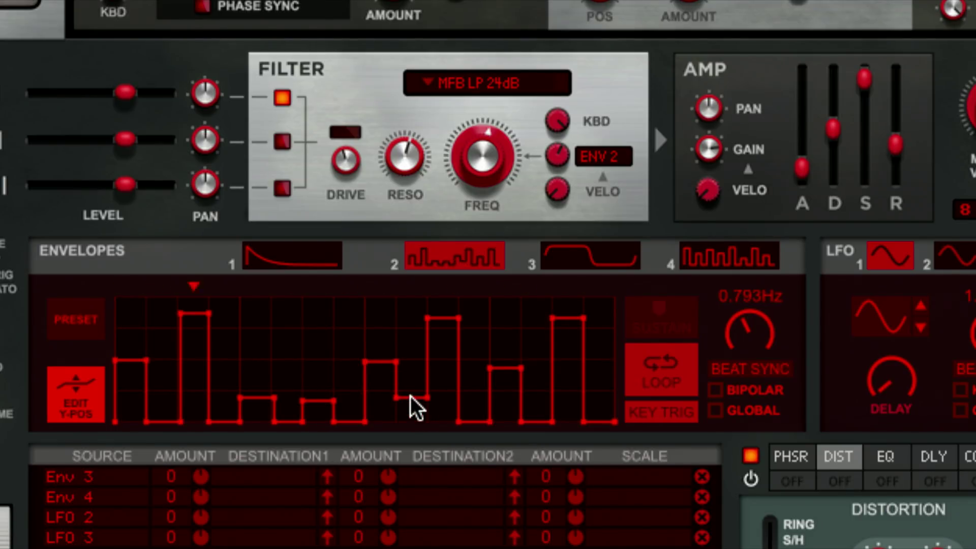
left_click(480, 338)
left_click(540, 392)
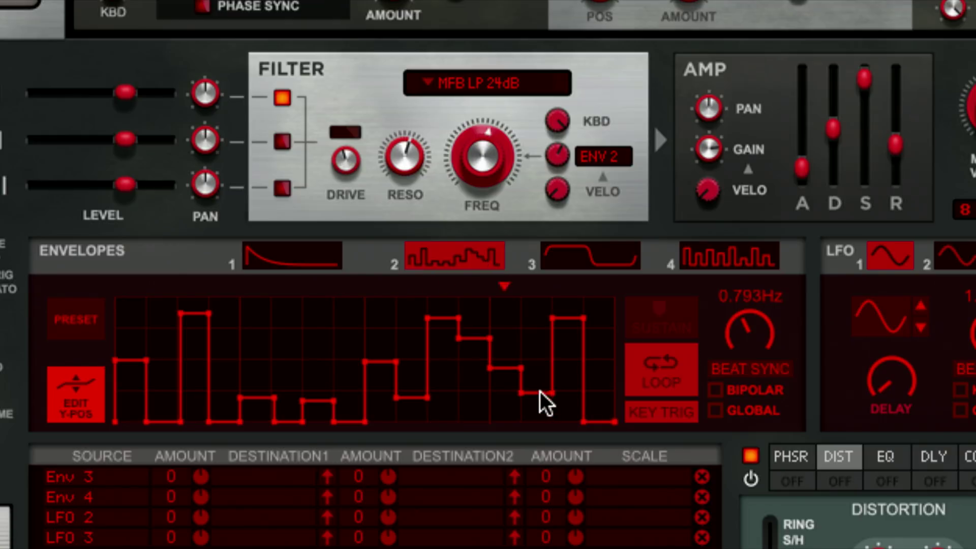
left_click(348, 321)
left_click(278, 321)
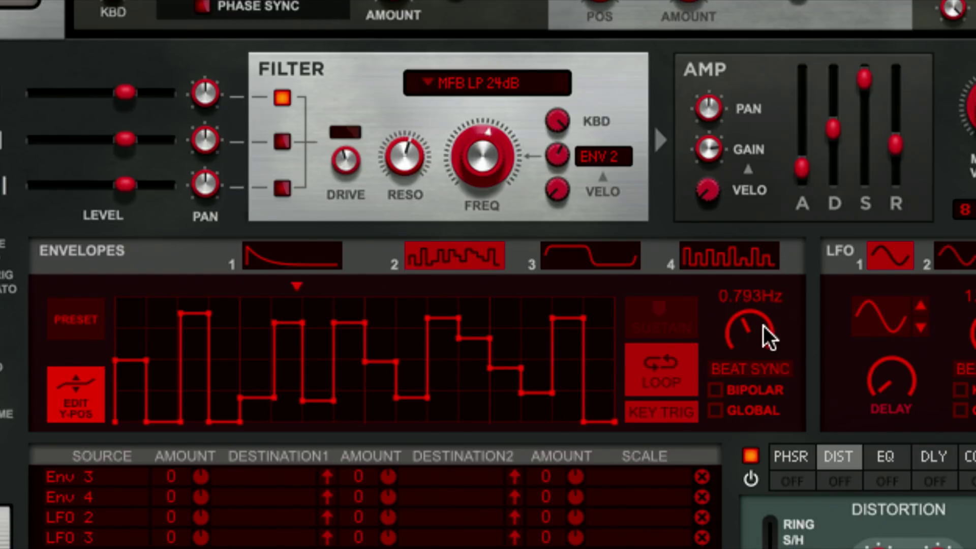
Step: Slow Envelope 2's loop rate to 0.475 Hz and draw a freehand curve with several peaks and dips across its full length
left_click_drag(764, 326, 764, 354)
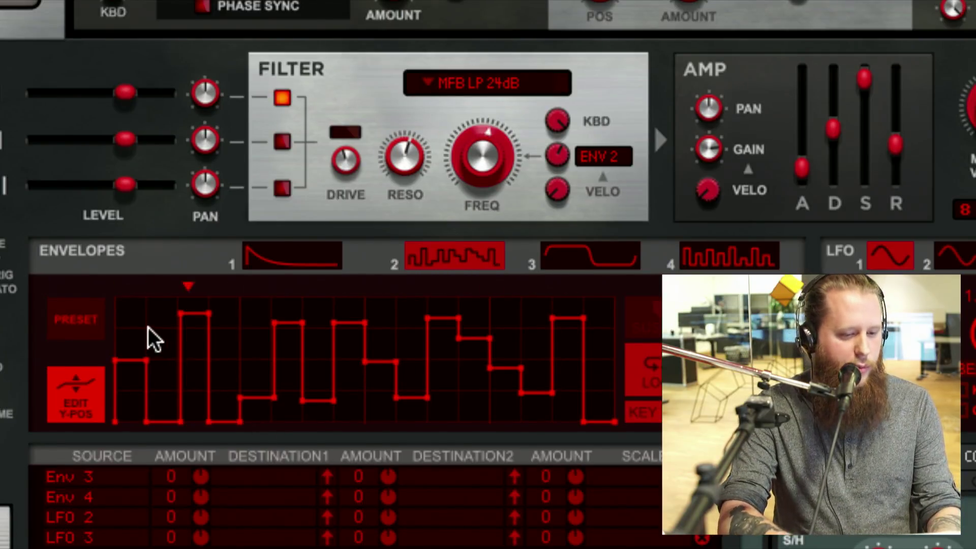
mouse_move(130, 313)
left_mouse_down()
mouse_move(124, 303)
mouse_move(212, 388)
mouse_move(397, 325)
mouse_move(468, 407)
mouse_move(553, 379)
mouse_move(612, 314)
left_mouse_up()
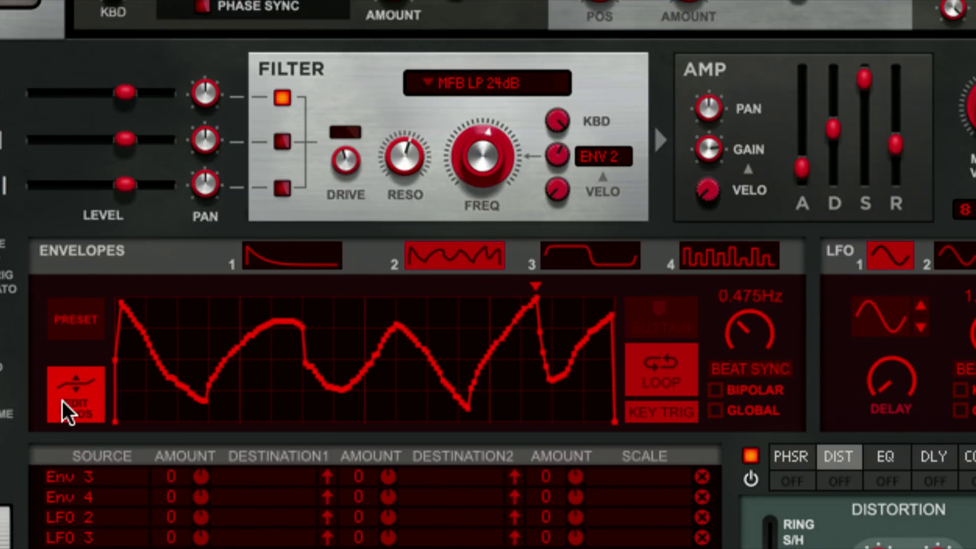
Step: Display Envelope 3
left_click(582, 261)
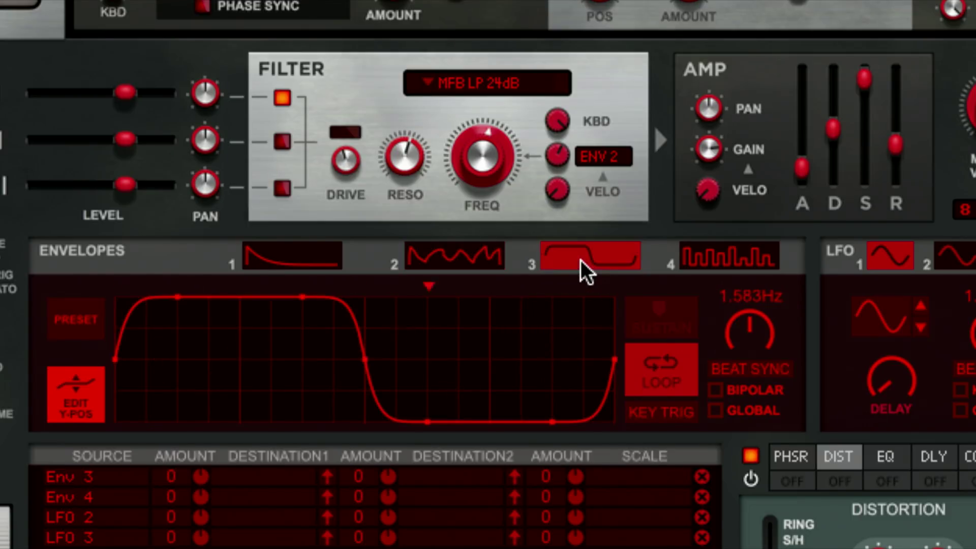
Step: Draw a freehand curve with several peaks and dips across Envelope 4's full length, and compare it with Envelope 3
left_click(726, 255)
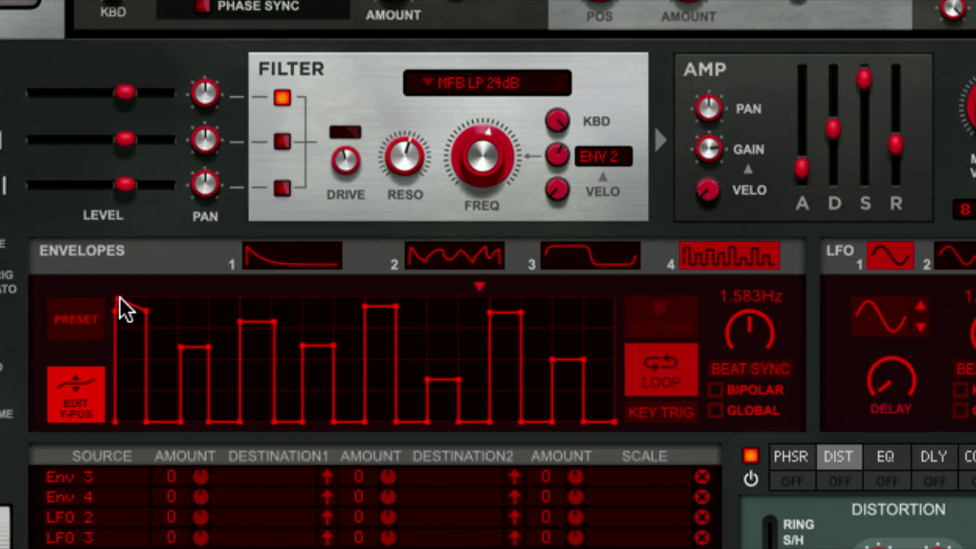
mouse_move(120, 297)
left_mouse_down()
mouse_move(287, 407)
mouse_move(372, 413)
mouse_move(485, 298)
mouse_move(492, 385)
mouse_move(632, 289)
left_mouse_up()
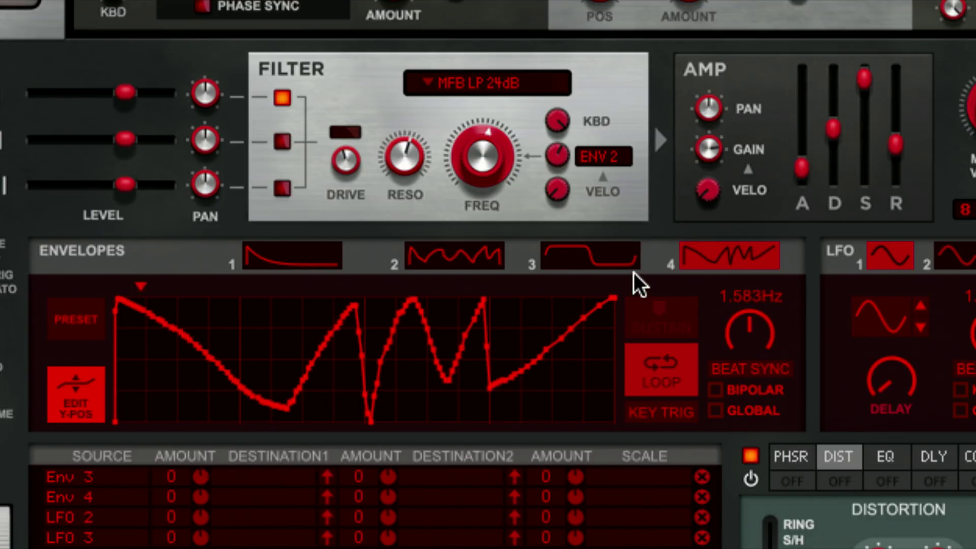
left_click(615, 259)
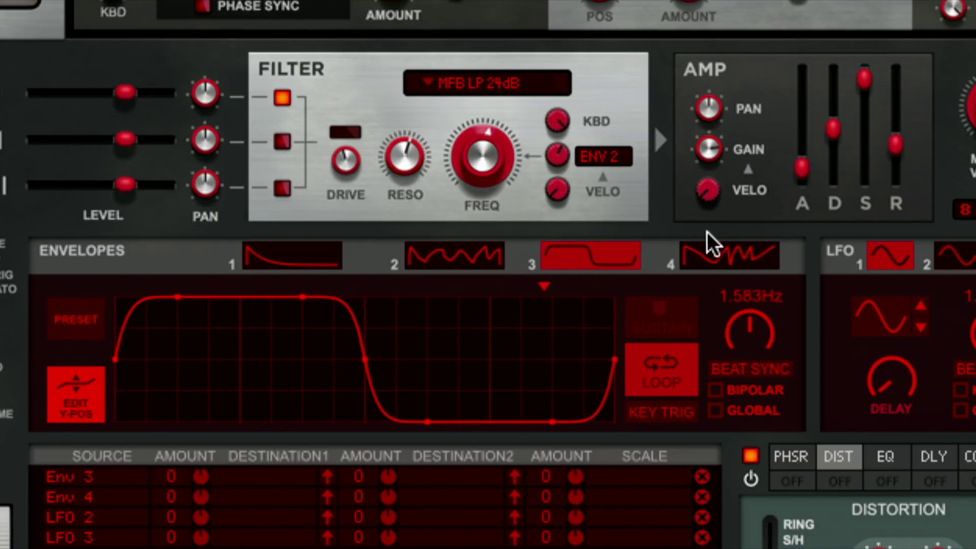
left_click(703, 254)
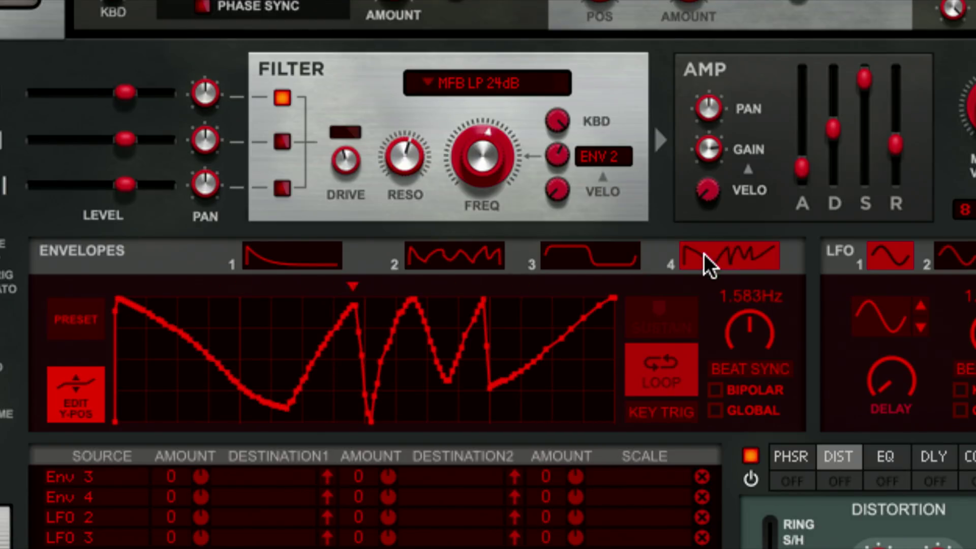
Step: Take engine 1 out of the main filter and set its wave to Envelope 3-4 with Shape swept down to minimum
left_click(283, 97)
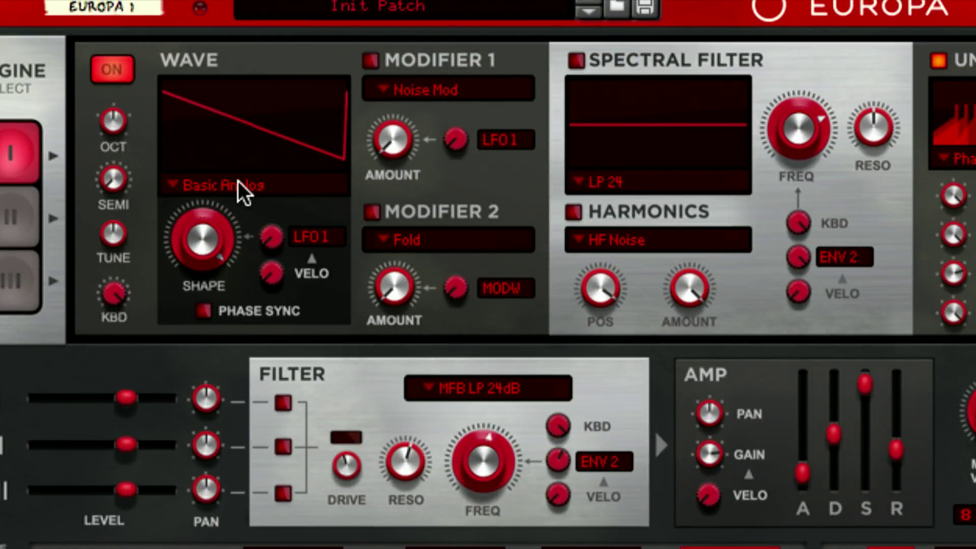
left_click(238, 181)
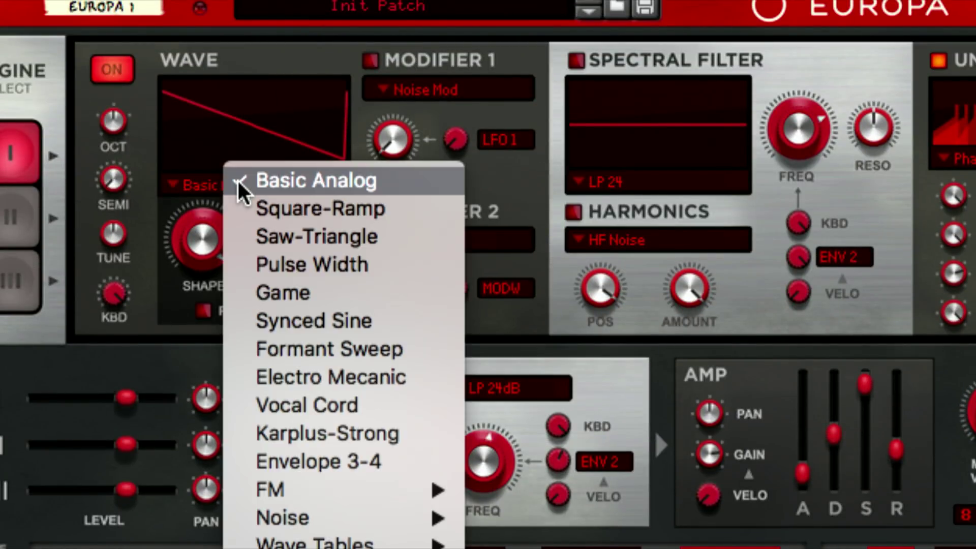
left_click(345, 460)
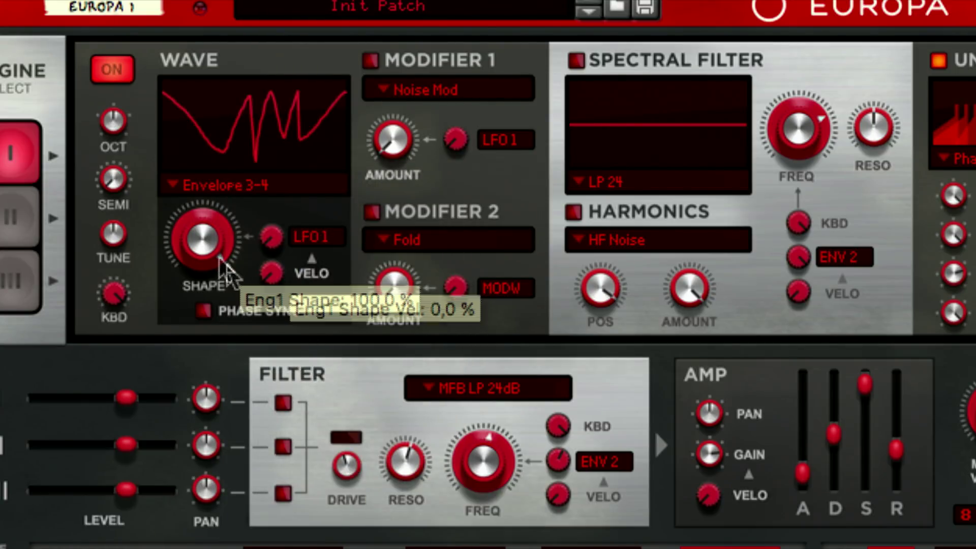
left_click_drag(212, 258, 349, 416)
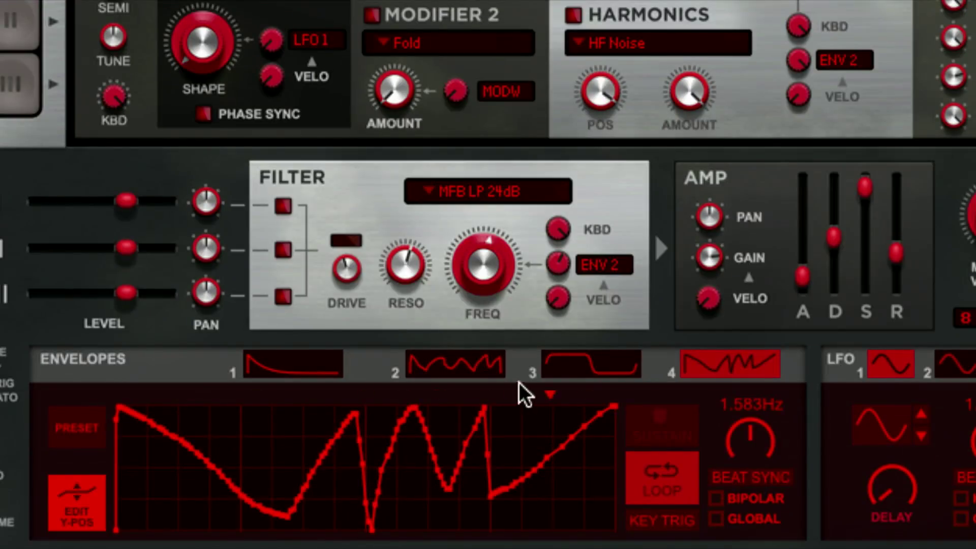
Step: Compare the shapes of Envelope 3 and Envelope 4
left_click(608, 371)
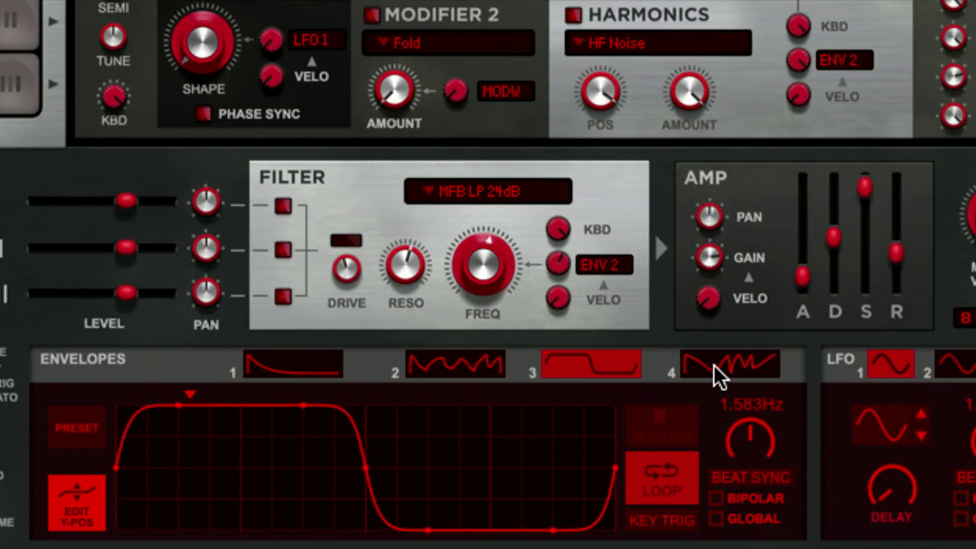
left_click(714, 365)
left_click(622, 368)
left_click(719, 373)
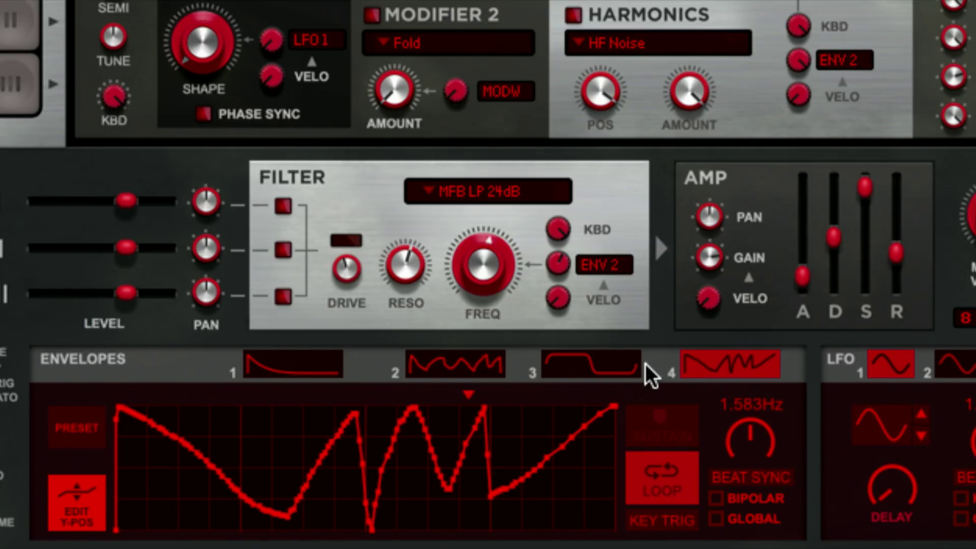
Step: Turn off Y-position editing for Envelope 3, add a low point between its two upper points, and sweep engine 1's Shape
left_click(618, 364)
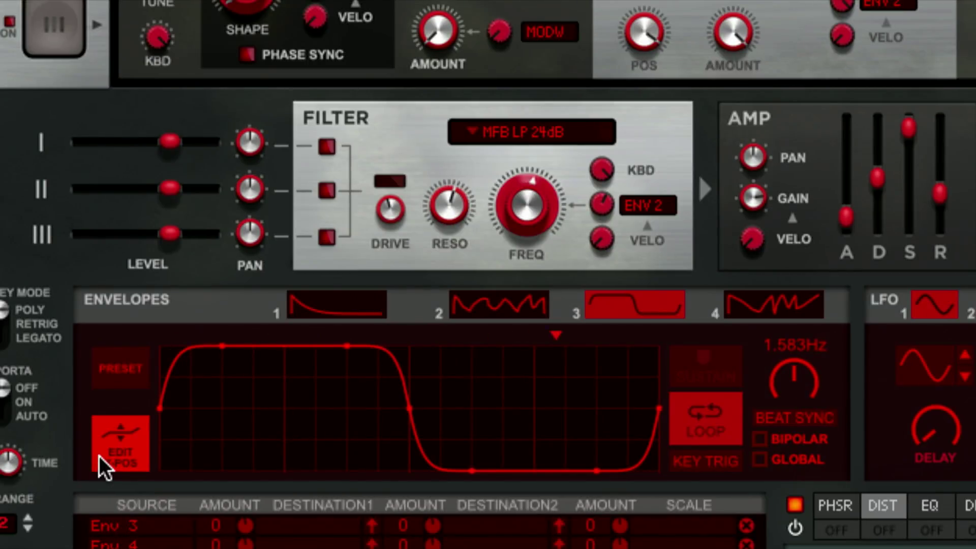
left_click(101, 466)
double_click(283, 447)
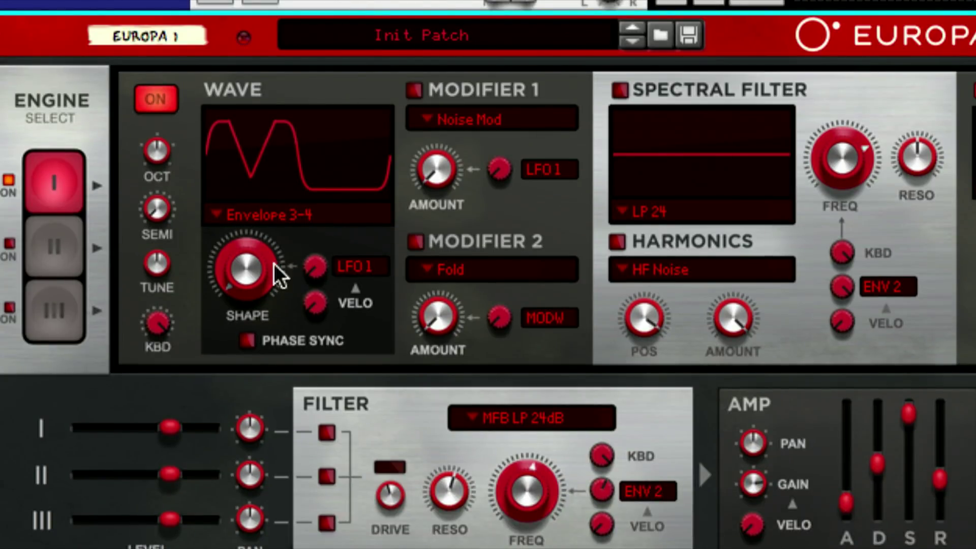
left_click_drag(251, 273, 294, 298)
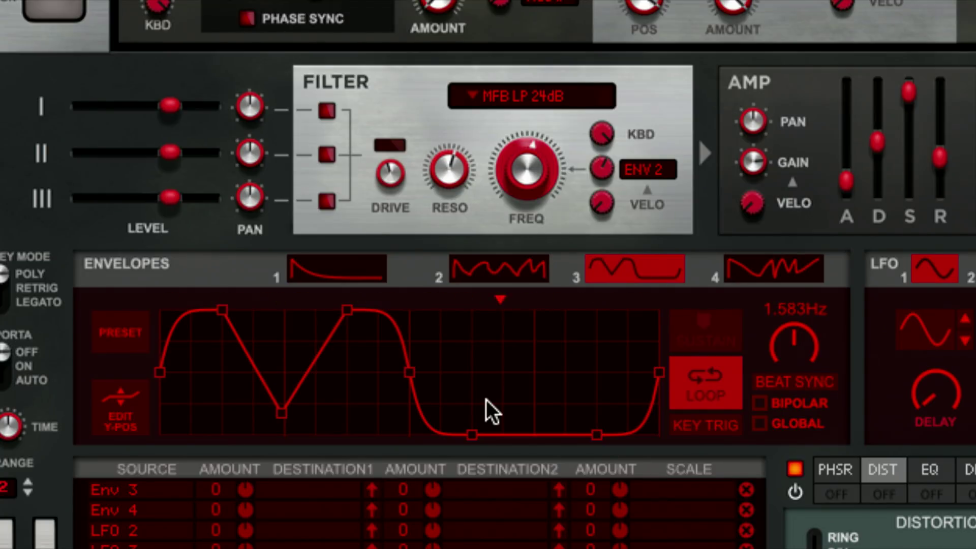
Step: Turn off Envelope 3's loop and set LFO 1's waveform to the irregular zigzag shape
left_click(709, 387)
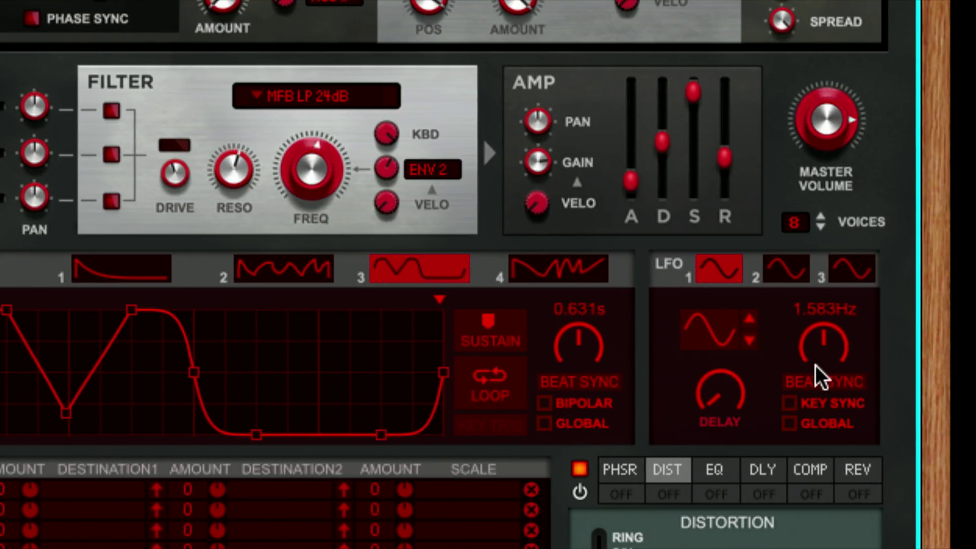
left_click(751, 320)
left_click(752, 320)
left_click(751, 320)
left_click(752, 321)
left_click(751, 319)
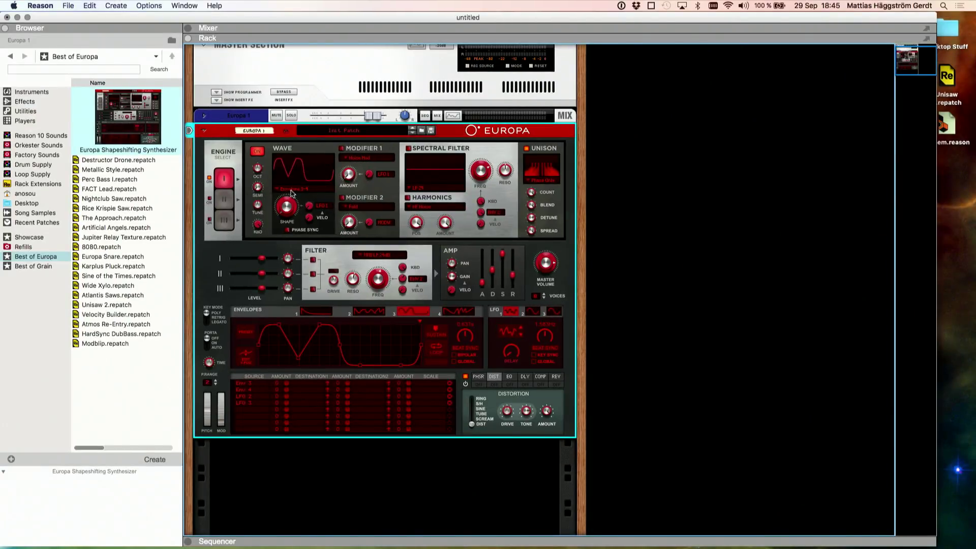
Step: Set engine 1's wave to Basic Analog with Shape at maximum, and route the engine through the main filter
left_click(292, 192)
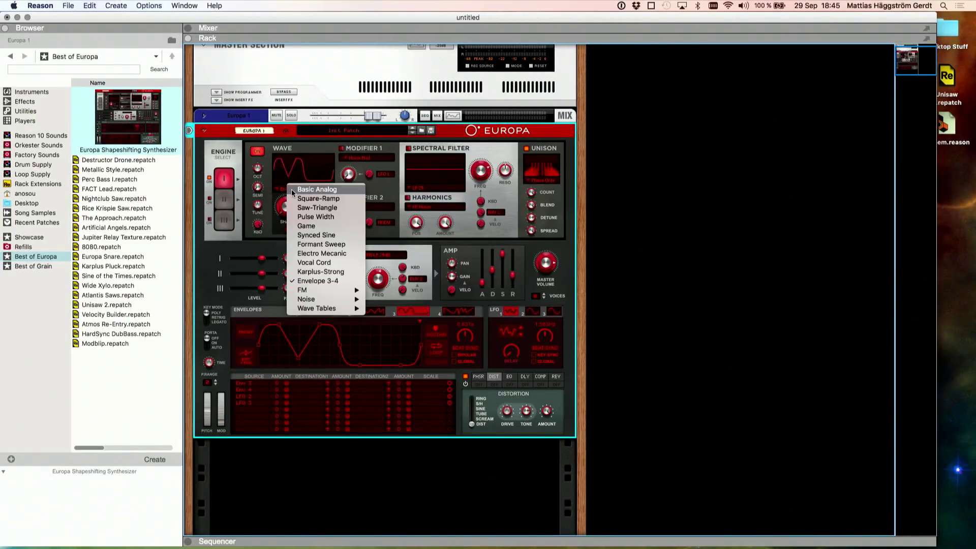
left_click(301, 196)
left_click_drag(287, 213, 288, 205)
left_click(312, 261)
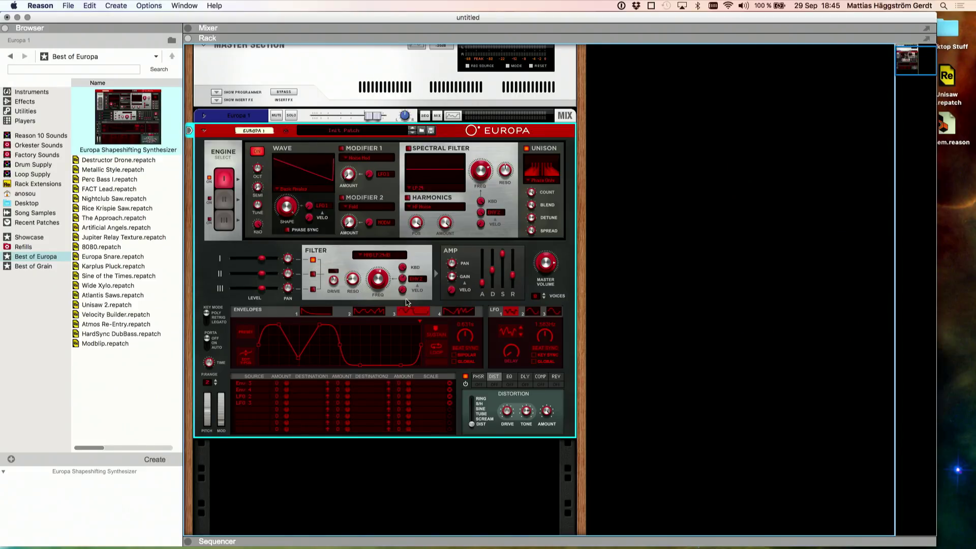
Step: Set the main filter's frequency modulation source to Envelope 1 and turn off Envelope 1's loop
left_click(416, 279)
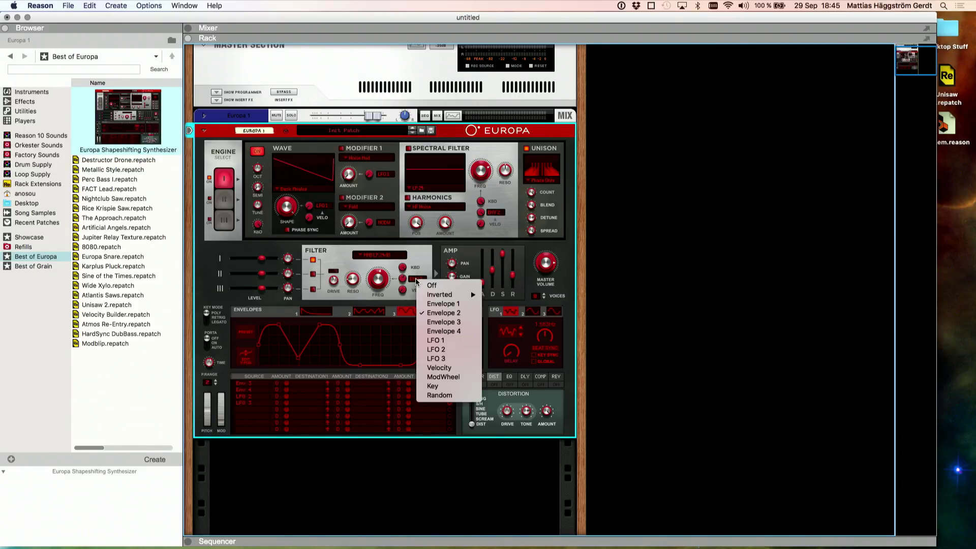
left_click(443, 304)
left_click(307, 313)
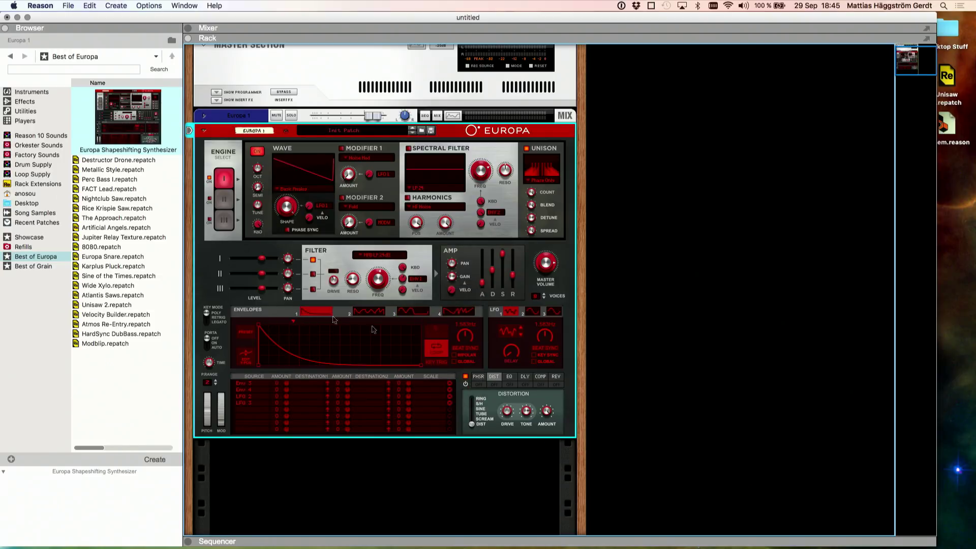
left_click(436, 350)
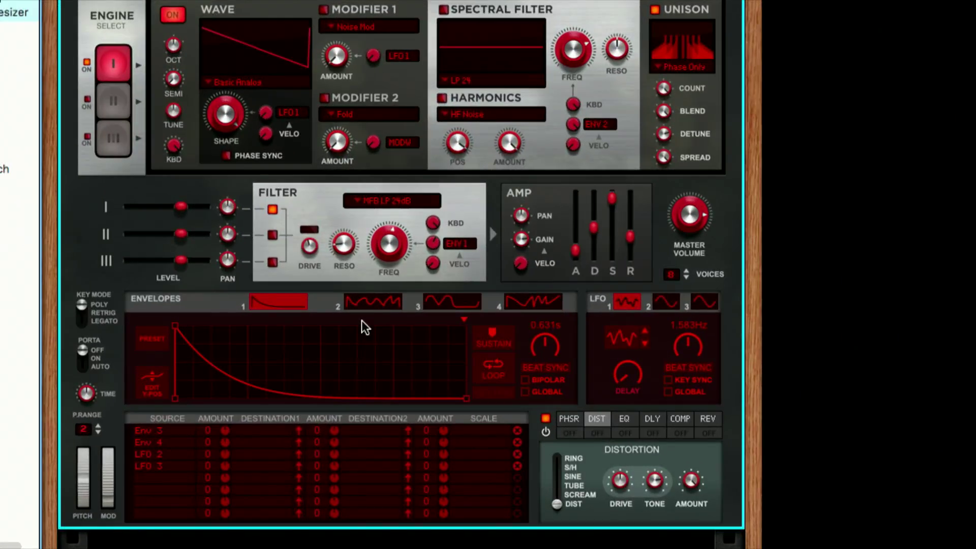
Step: Lower the main filter's frequency while increasing its envelope amount, and raise the master volume slightly
left_click_drag(392, 248, 394, 263)
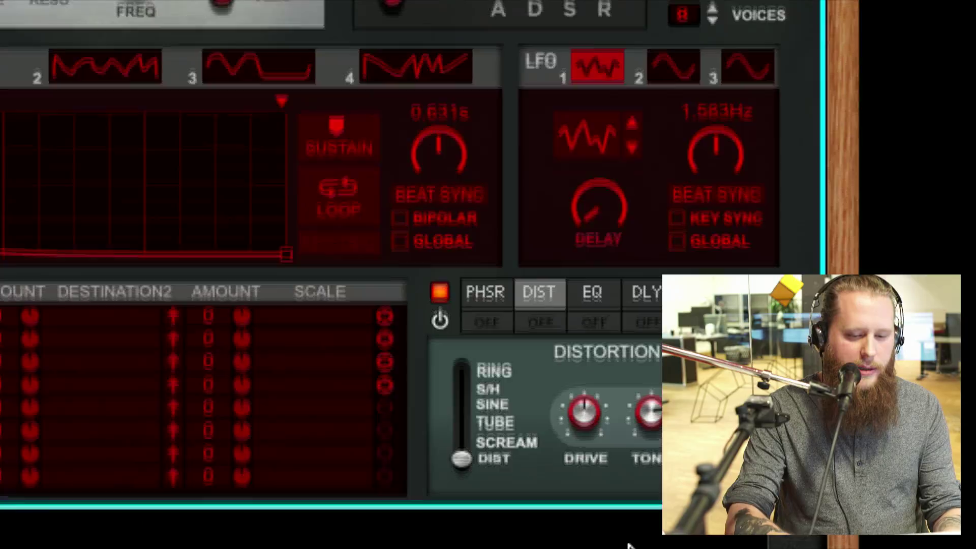
mouse_move(666, 412)
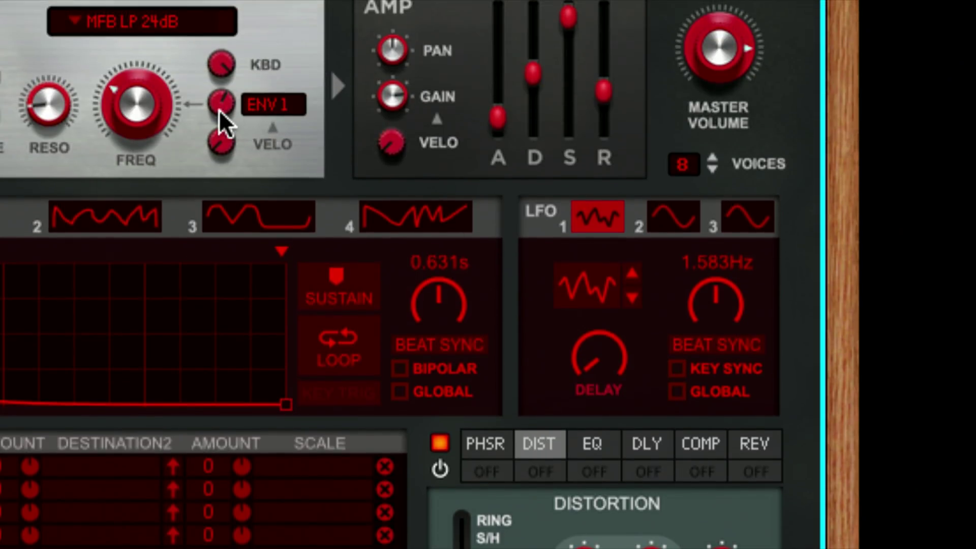
left_click_drag(219, 108, 215, 69)
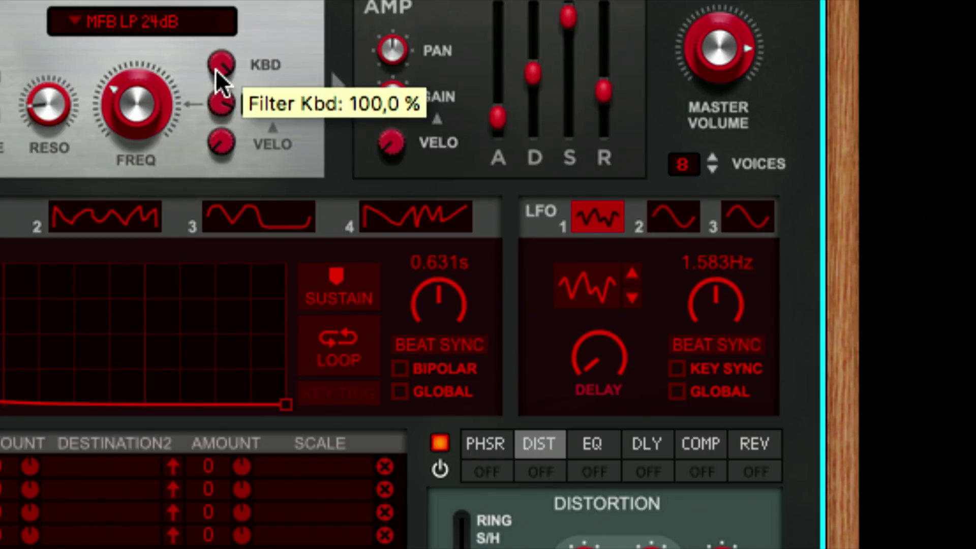
left_click_drag(701, 40, 701, 42)
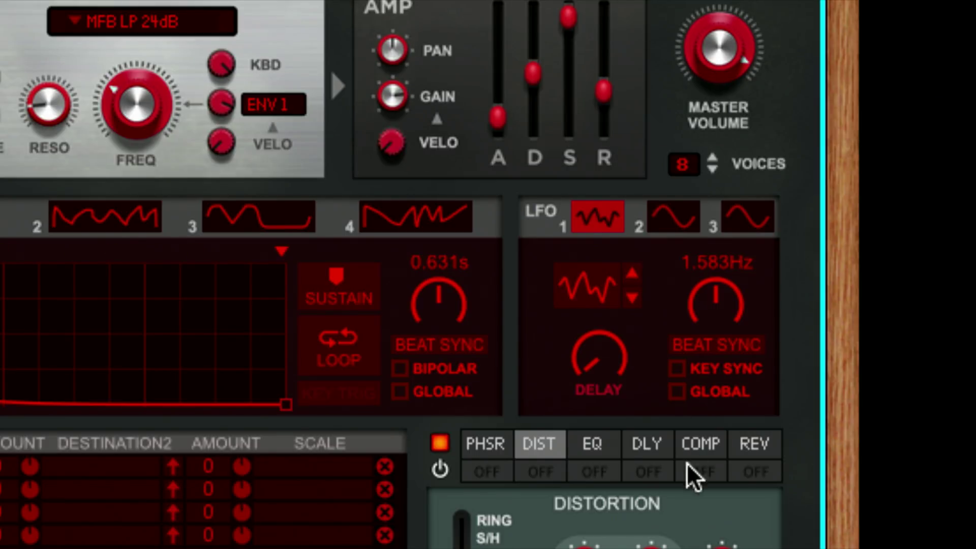
Step: Enable the distortion with a higher Drive, Tone at 84.4 % and Amount at 23.4 %, and compare it with the effect bypassed
scroll(688, 463, "down", 5)
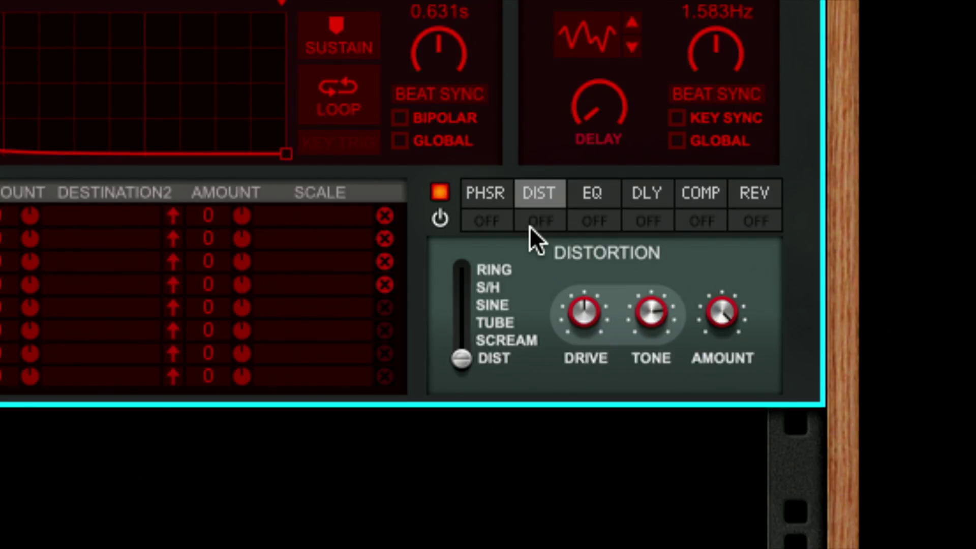
left_click(557, 224)
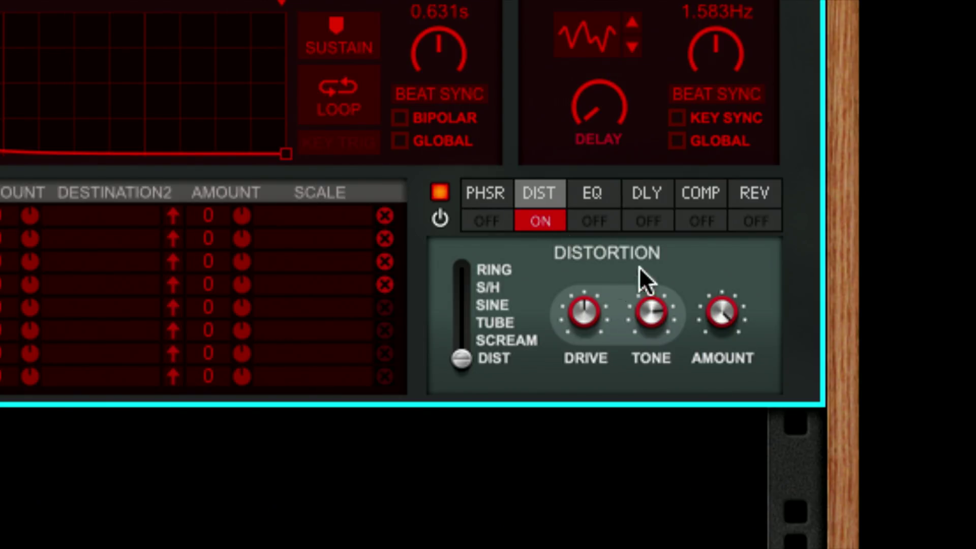
left_click_drag(587, 311, 589, 262)
left_click_drag(652, 316, 652, 279)
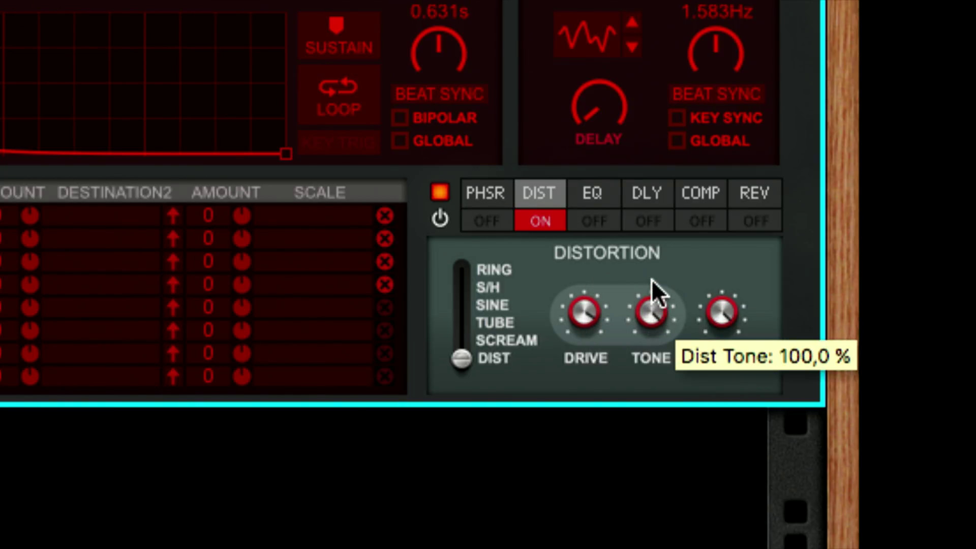
left_click_drag(734, 326, 739, 406)
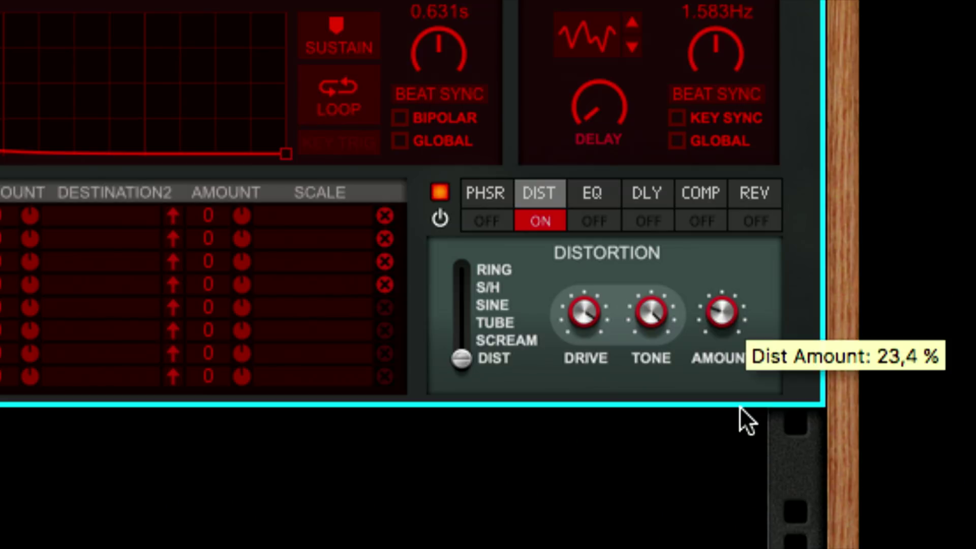
left_click_drag(653, 320, 661, 327)
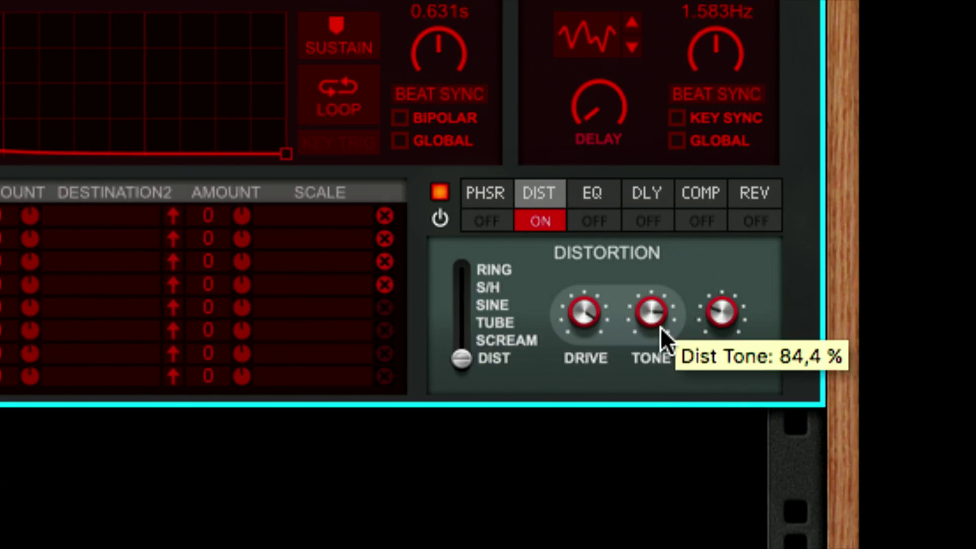
left_click(550, 221)
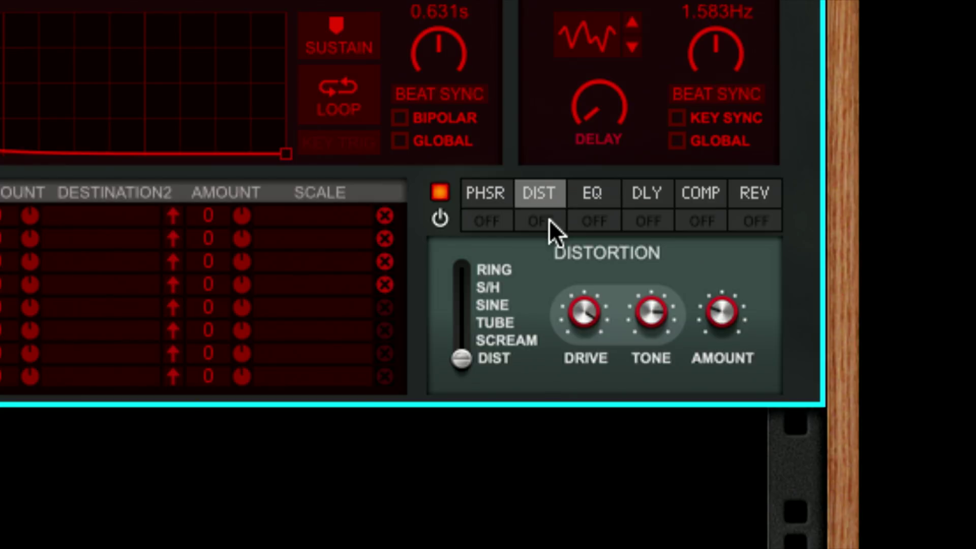
left_click(550, 221)
Step: Enable the reverb and set its Decay slightly above the middle
left_click(751, 194)
left_click(751, 220)
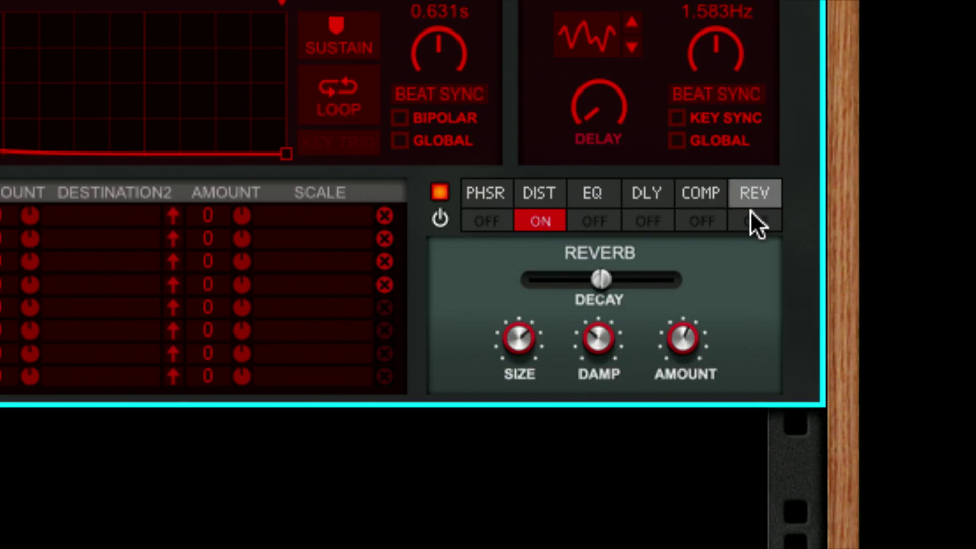
left_click(650, 279)
mouse_move(684, 341)
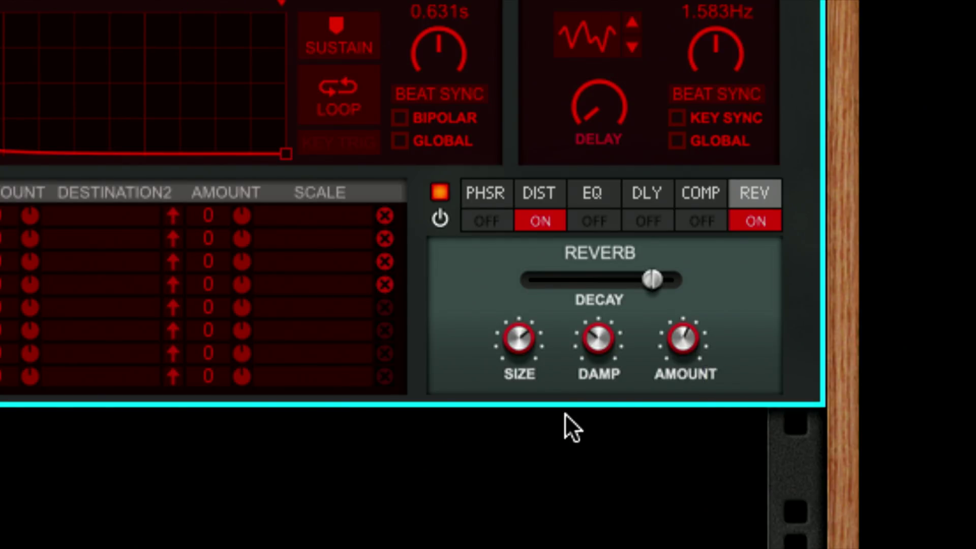
left_click(617, 282)
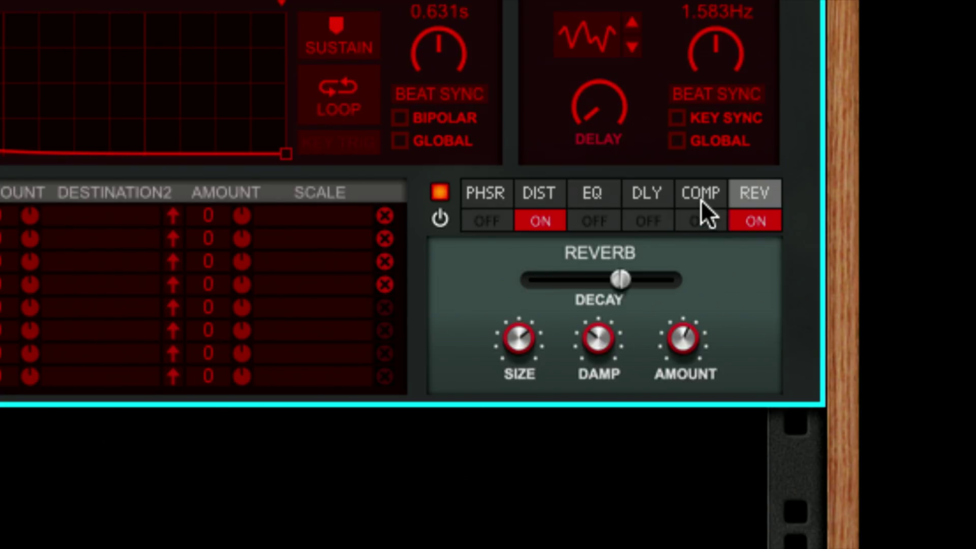
Step: Display the modulation effect's settings, and move Distortion to the end of the effects chain, after the reverb
left_click(483, 196)
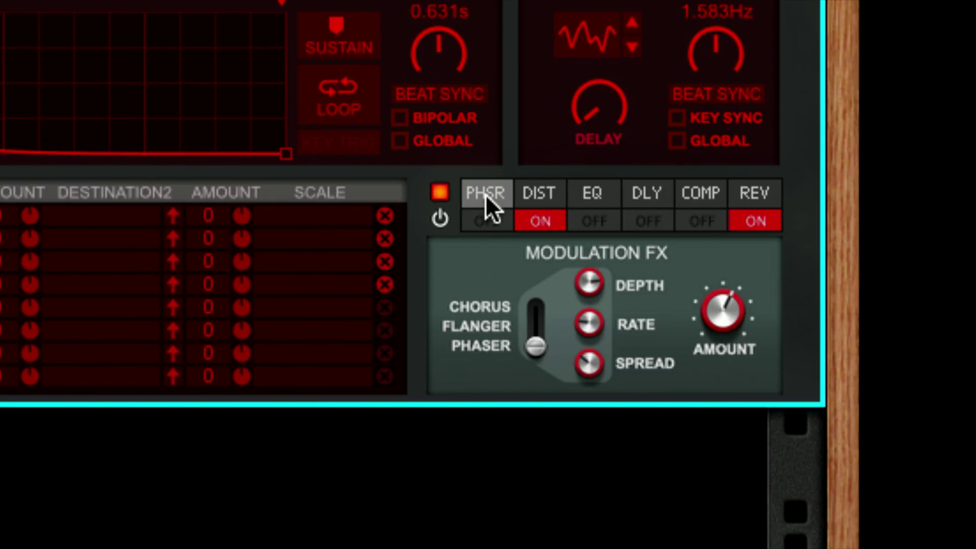
left_click(550, 201)
left_click_drag(549, 196, 753, 200)
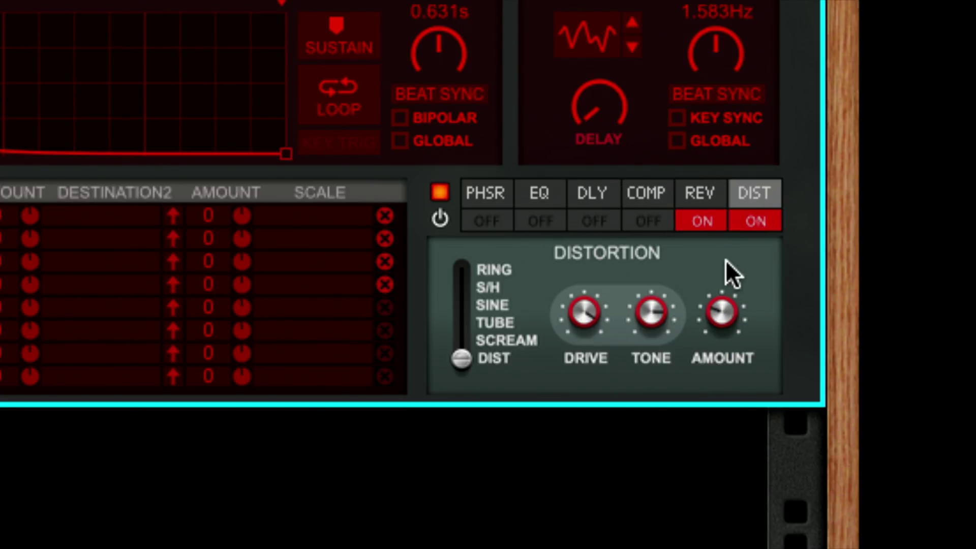